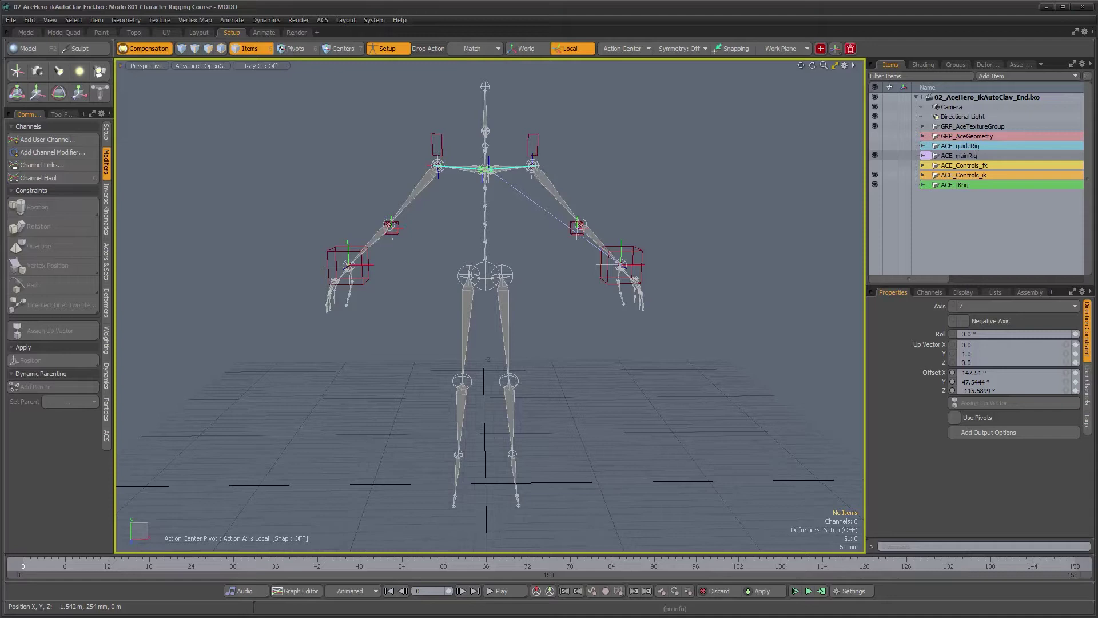
Examine both legs of the rig from hips to toes with the Inverse Kinematics tools displayed.
left_click_drag(578, 349, 531, 366, "alt")
left_click_drag(531, 366, 529, 302, "alt+shift")
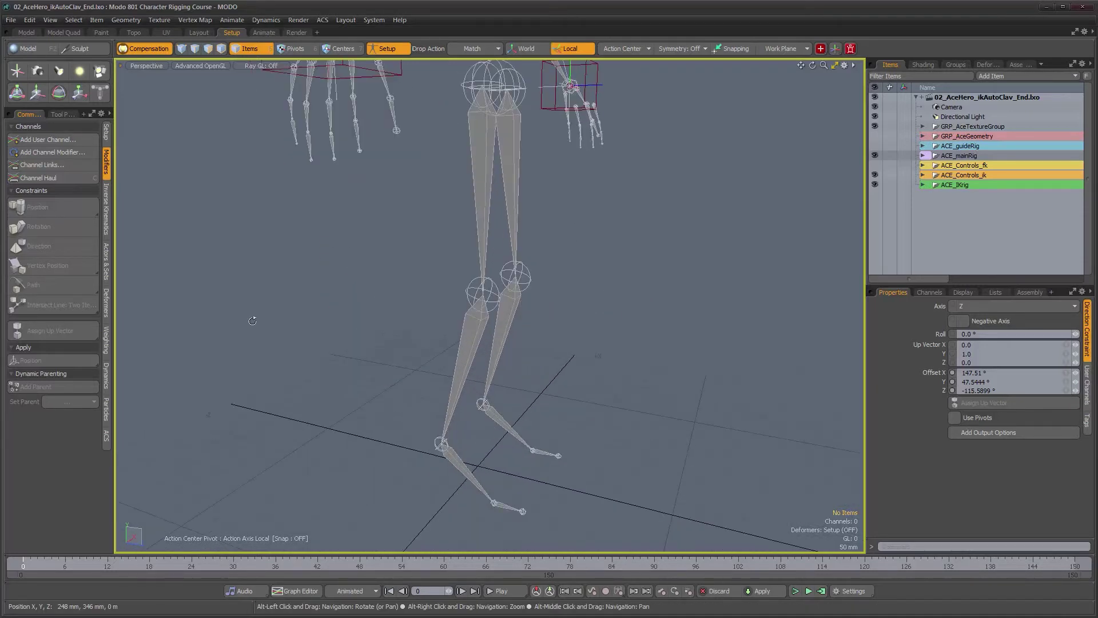
left_click(105, 228)
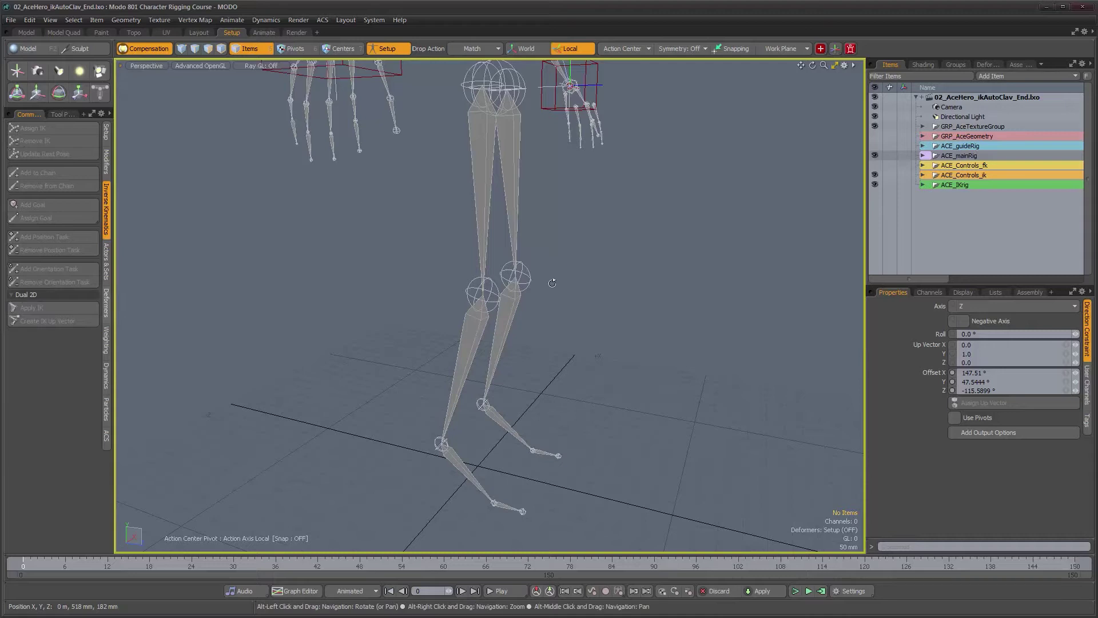
left_click_drag(550, 283, 434, 329, "alt")
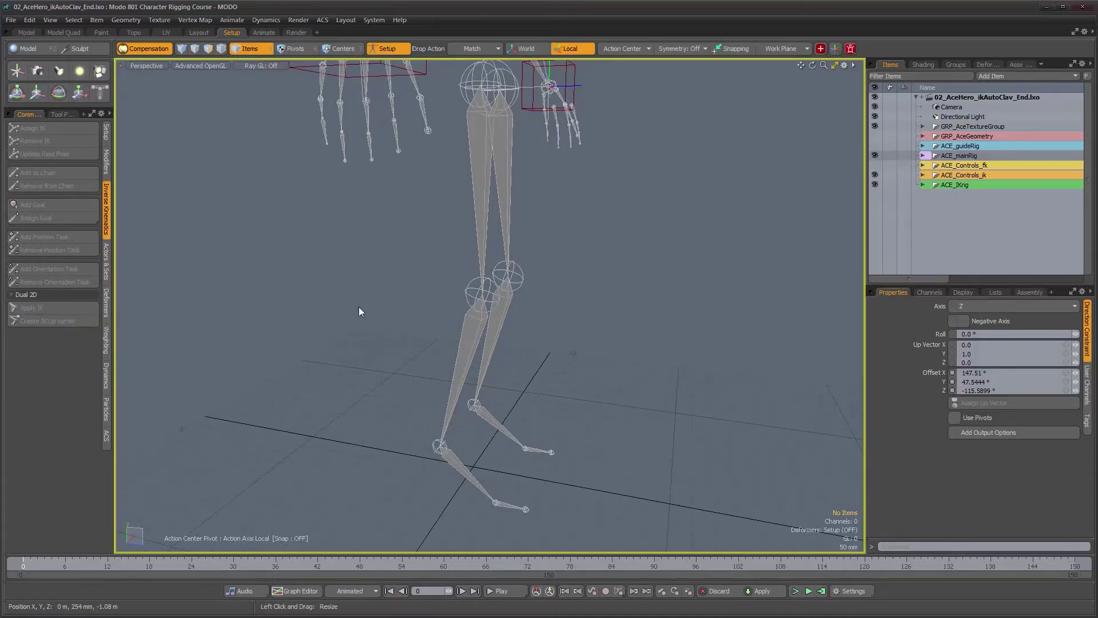
mouse_move(422, 311)
left_mouse_down("alt")
mouse_move(413, 319)
mouse_move(423, 320)
left_mouse_up("alt")
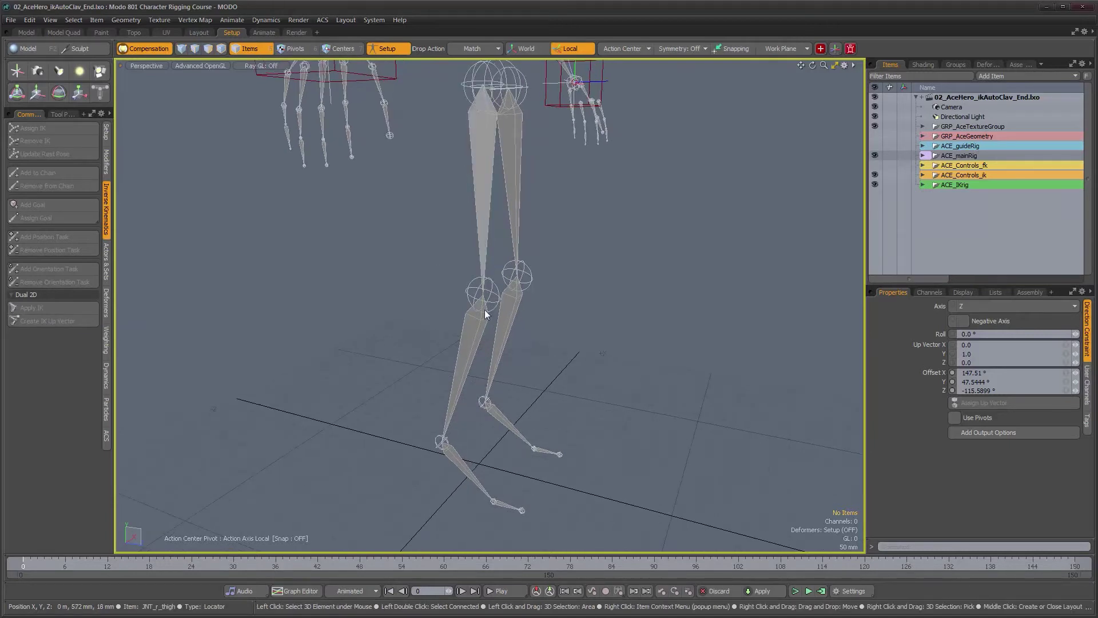
left_click_drag(473, 342, 421, 326, "alt")
mouse_move(421, 326)
right_mouse_down("alt")
mouse_move(428, 313)
mouse_move(413, 310)
right_mouse_up("alt")
middle_click_drag(459, 307, 462, 319, "alt")
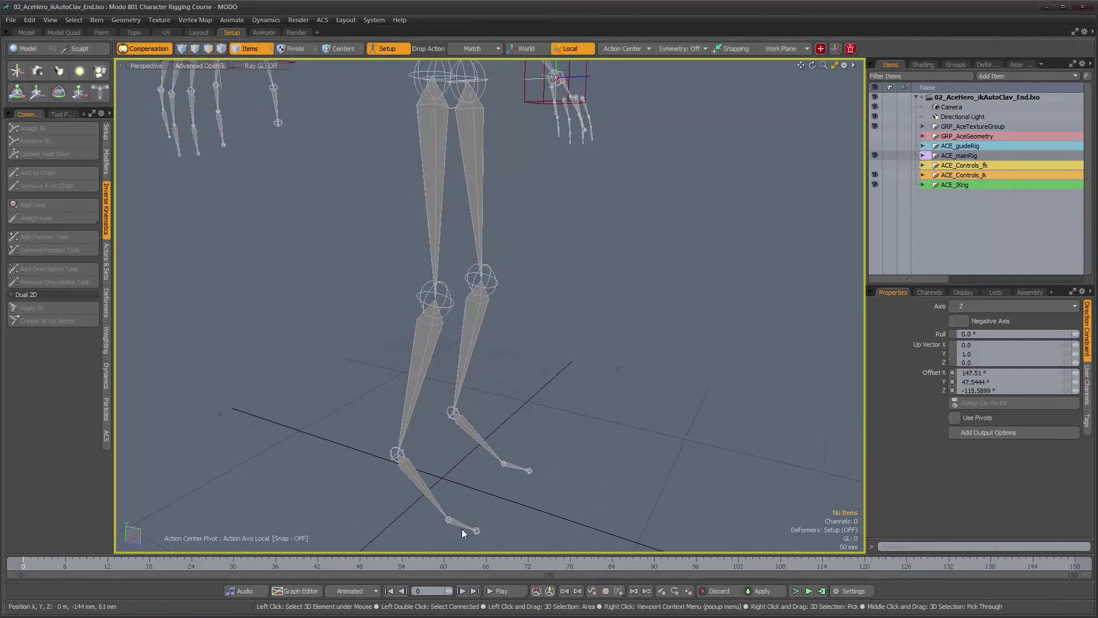
Select the right foot joint, then the right thigh, and walk the selection down the chain to JNT_r_toesEND.
left_click(394, 457)
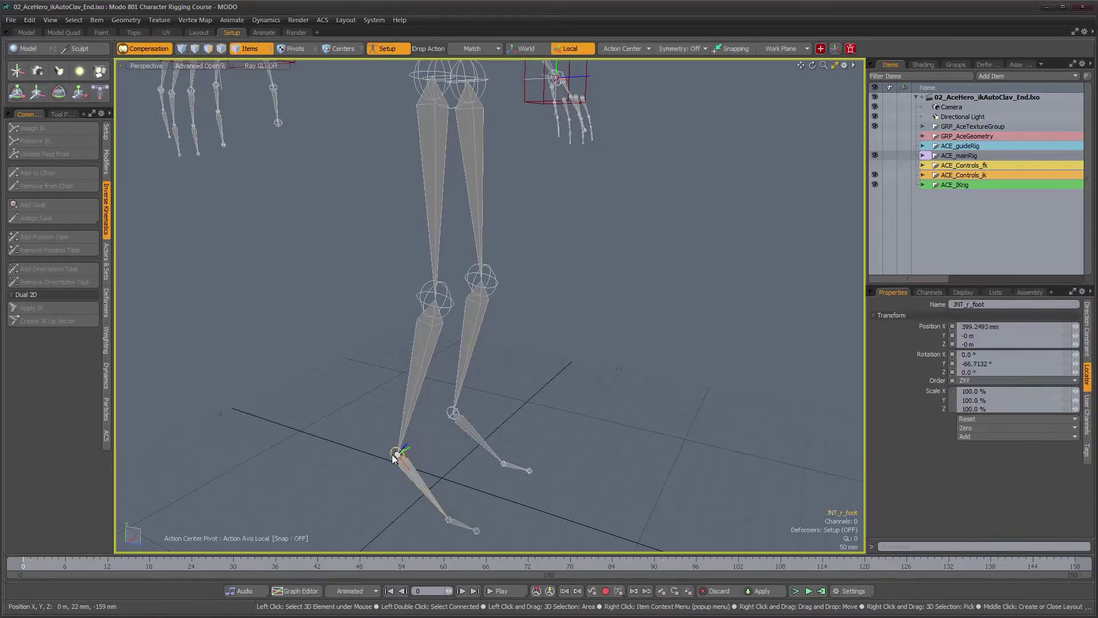
left_click(434, 214)
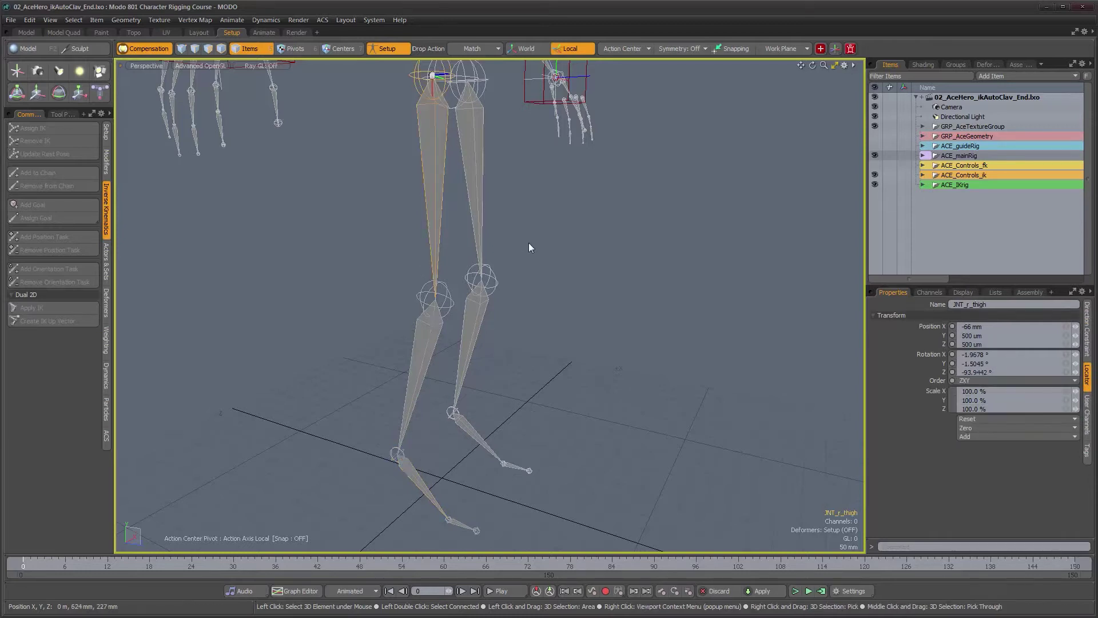
key("Down")
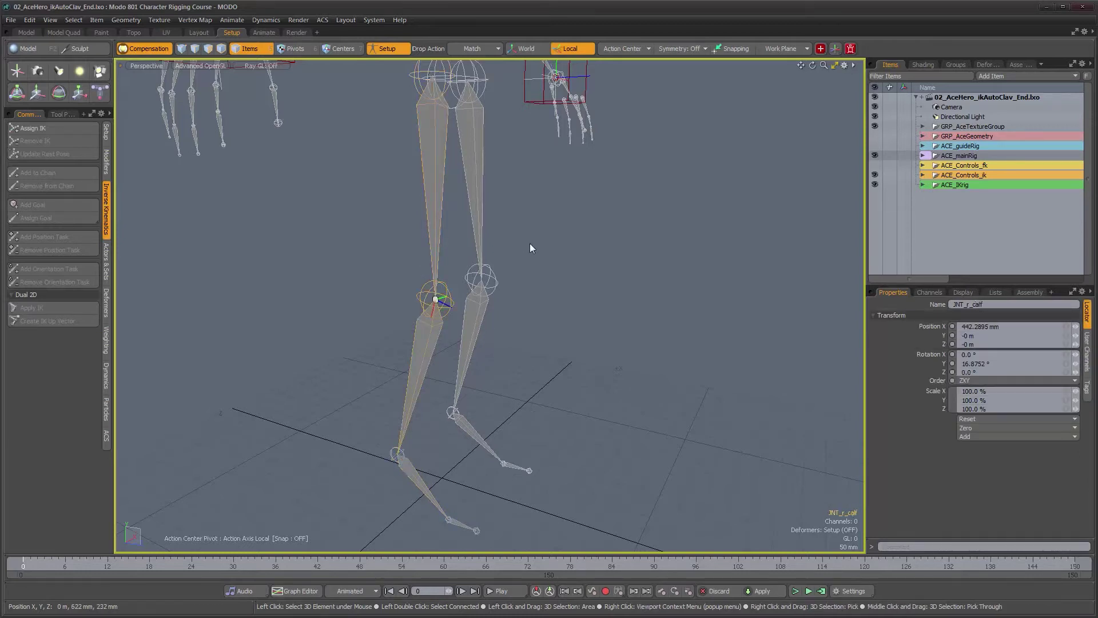
key("Down")
key("Down")
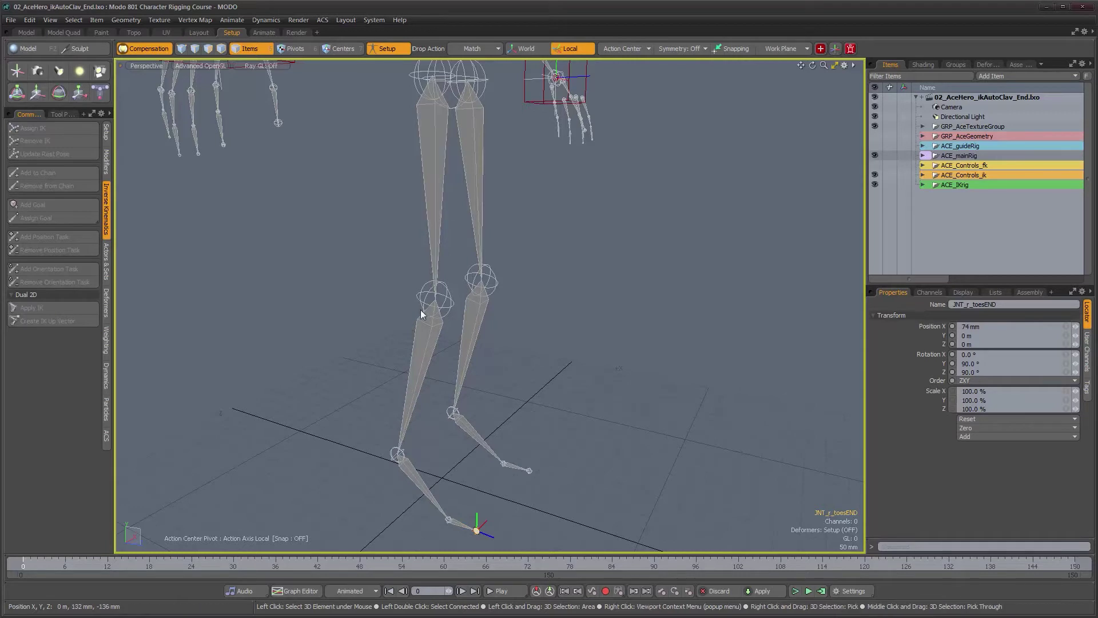
Examine the ankle, ball and toe joints of both feet up close from the side.
left_click_drag(406, 403, 461, 360, "alt")
scroll(483, 345, "up", 4)
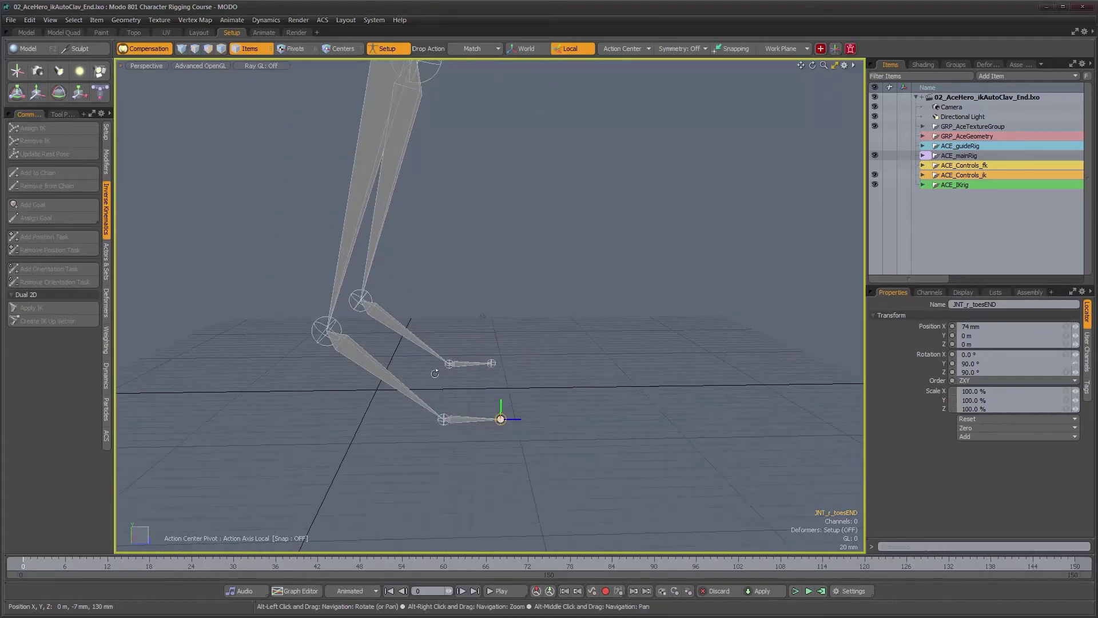
left_click_drag(390, 341, 323, 347, "alt")
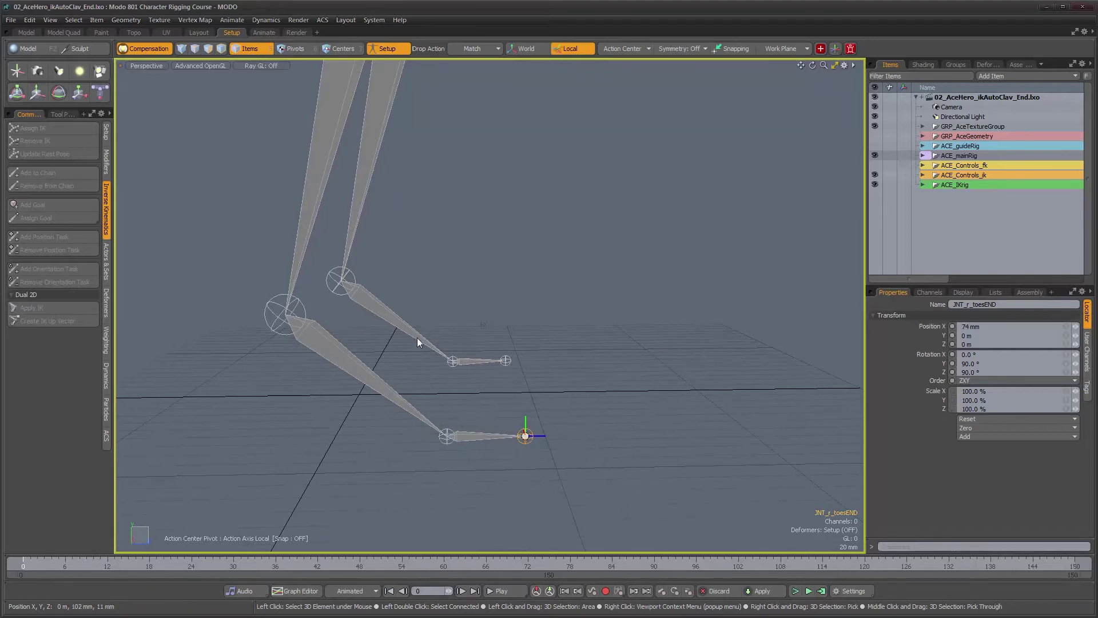
right_click_drag(508, 353, 542, 353, "alt")
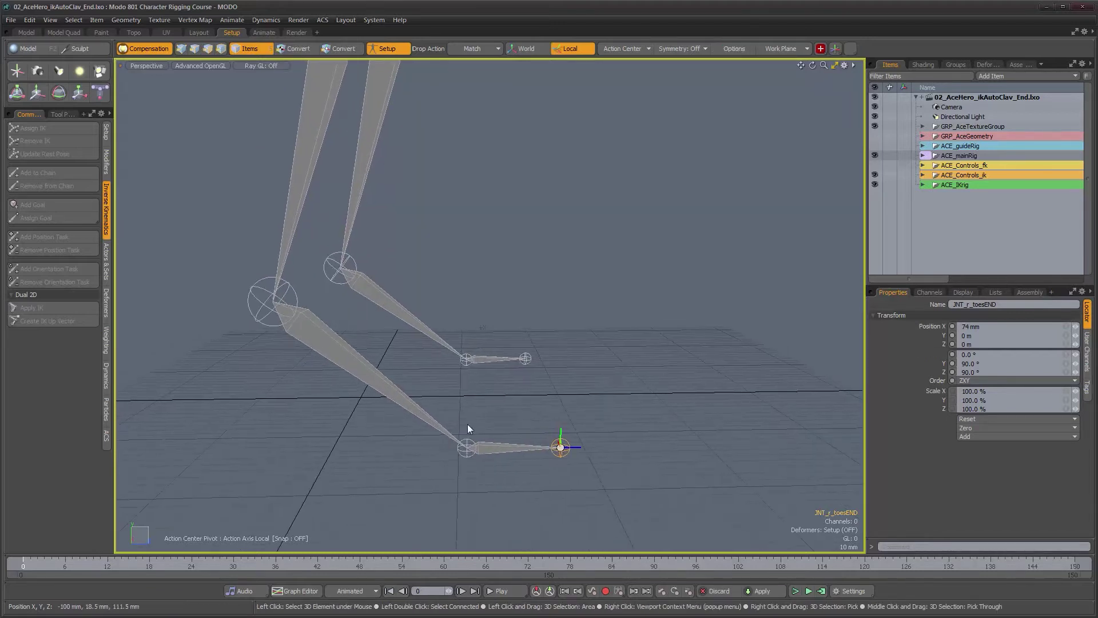
left_click_drag(435, 363, 505, 341, "alt")
right_click_drag(491, 332, 486, 331, "alt")
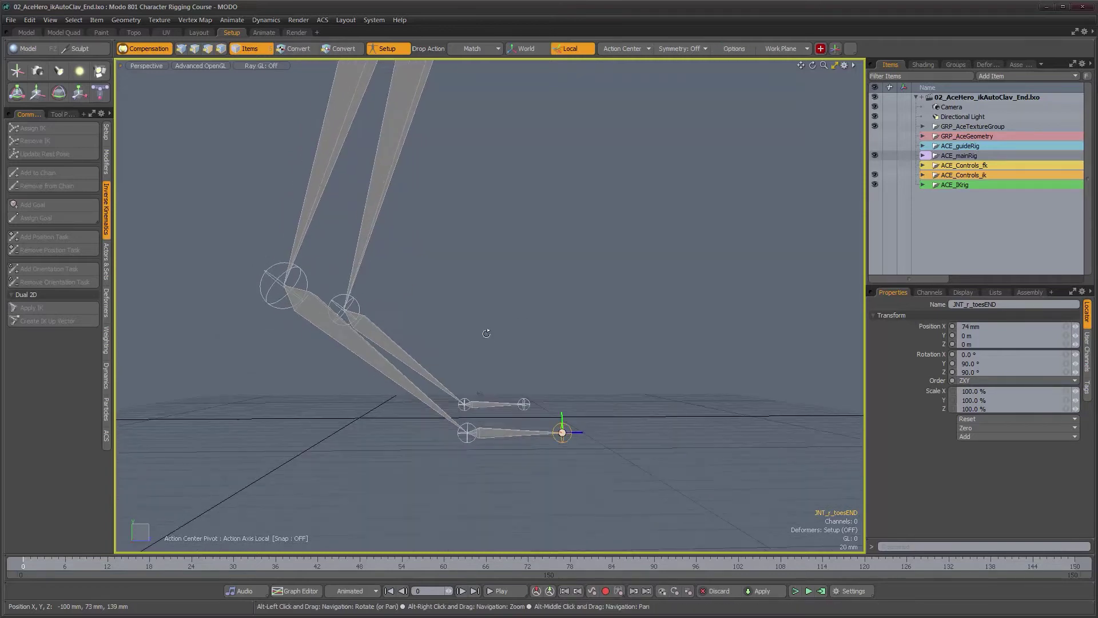
middle_click_drag(486, 331, 518, 351, "alt")
right_click_drag(517, 353, 489, 351, "alt")
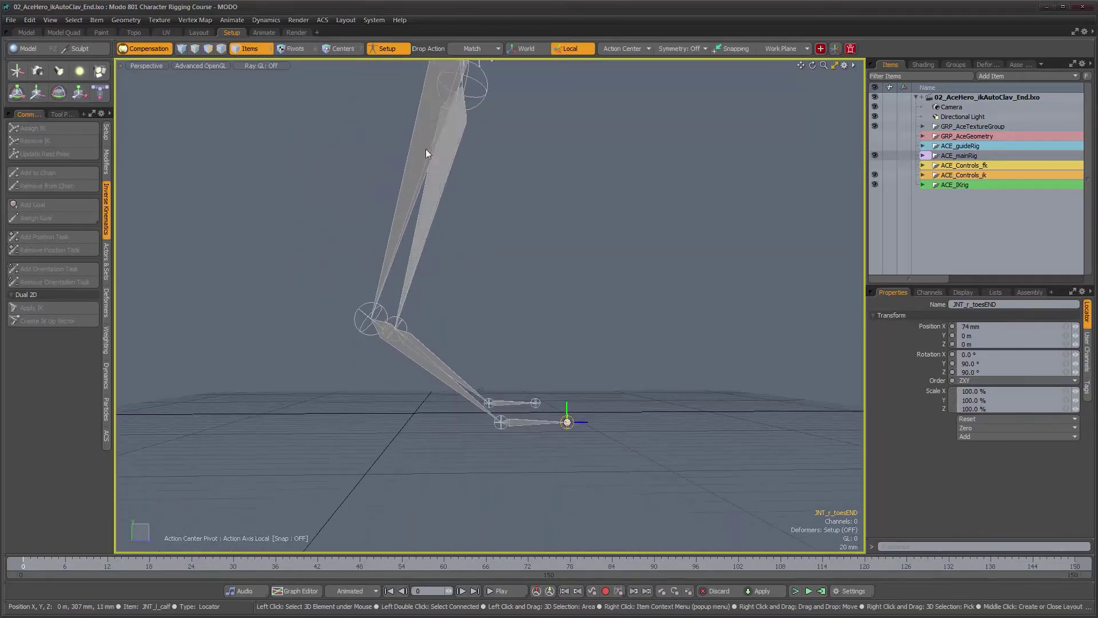
left_click_drag(510, 424, 499, 413, "alt")
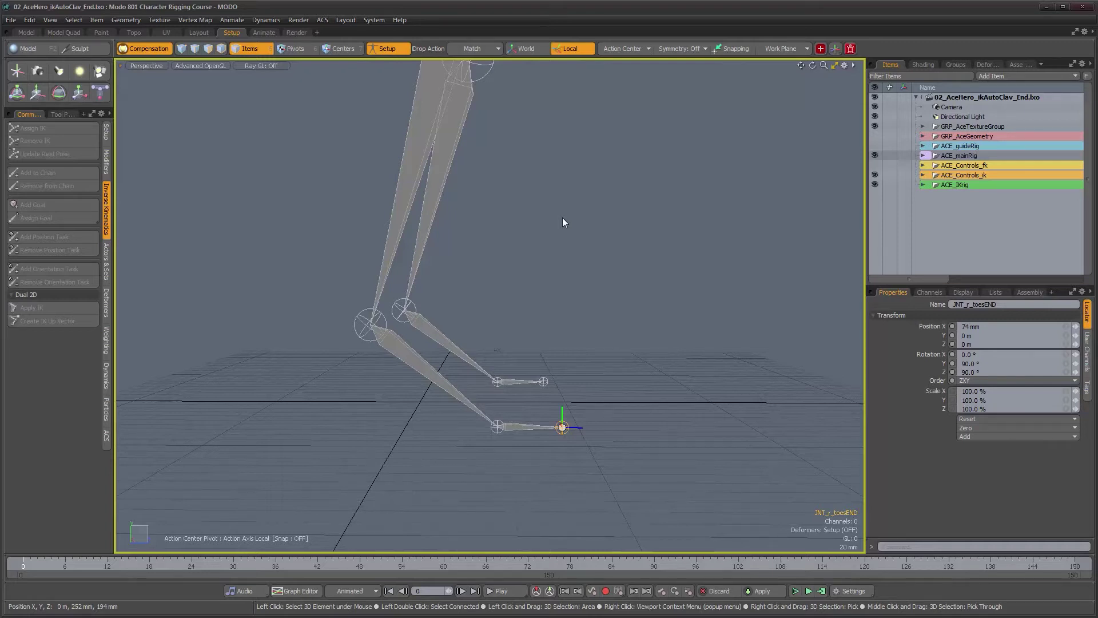
left_click_drag(522, 270, 508, 282, "alt")
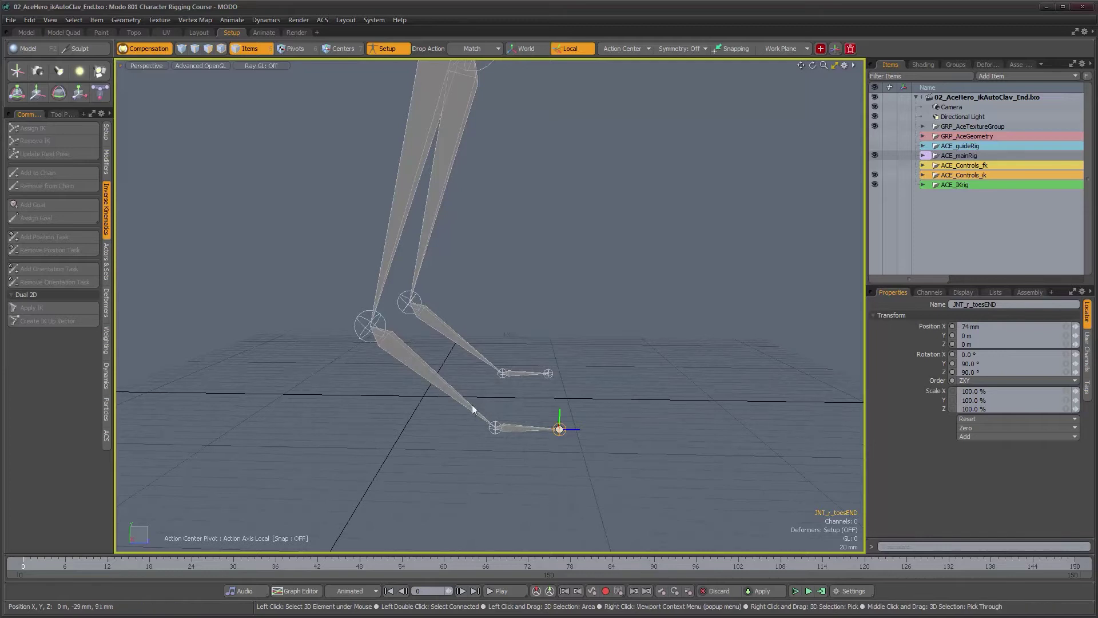
left_click_drag(488, 365, 692, 240, "alt")
left_click_drag(803, 218, 549, 200, "alt")
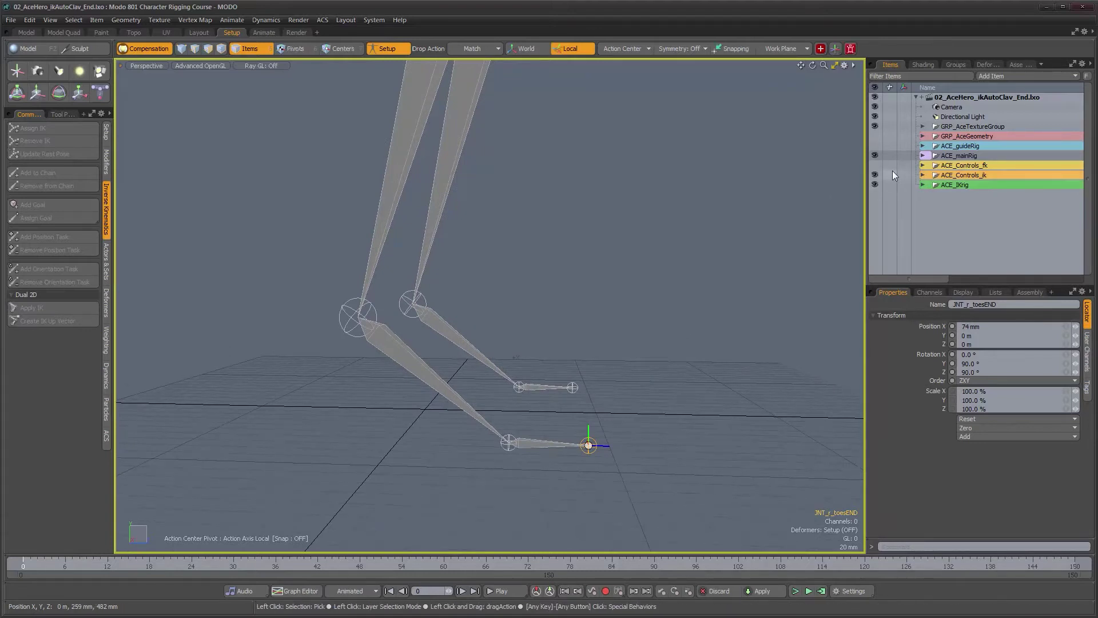
Show the GRP_AceGeometry group and examine how the foot joints sit inside the boots.
left_click(875, 136)
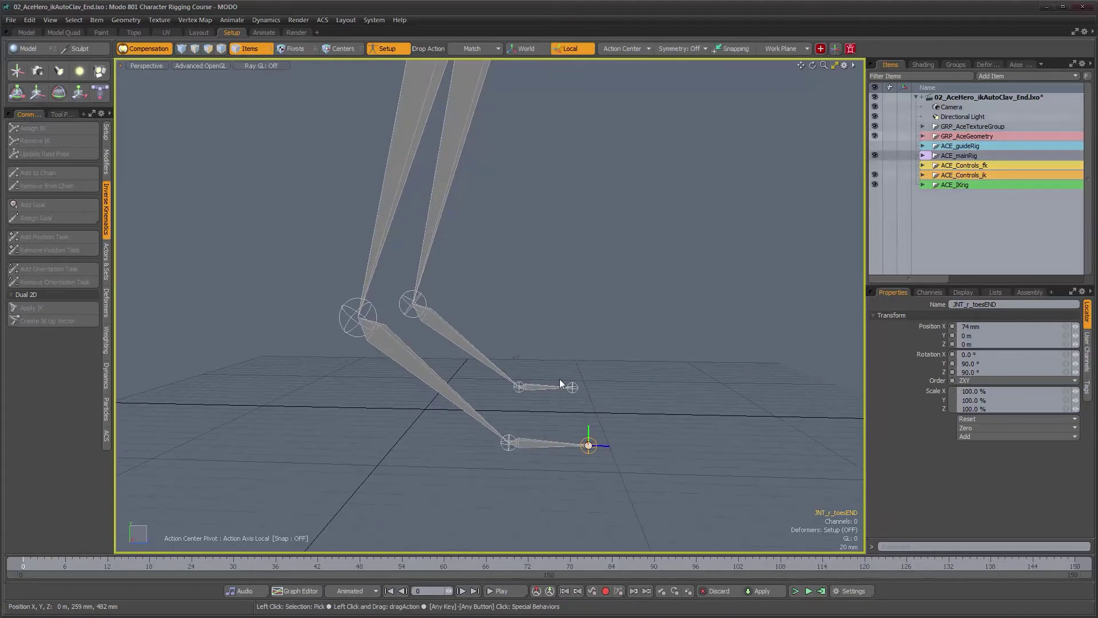
left_click_drag(524, 371, 536, 316, "alt")
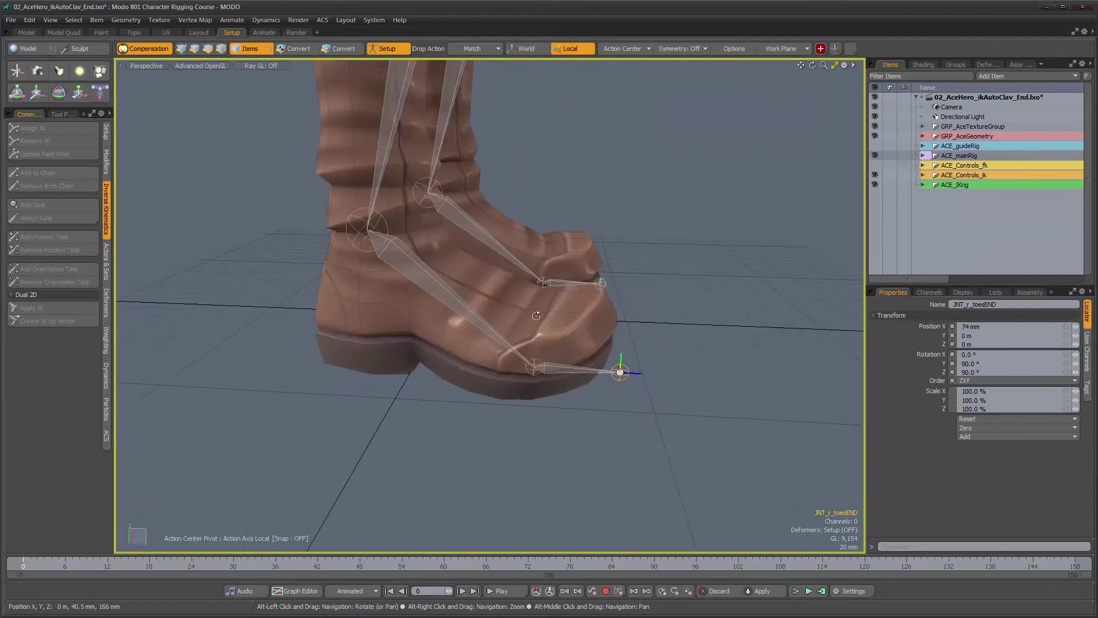
left_click_drag(574, 369, 541, 353, "alt")
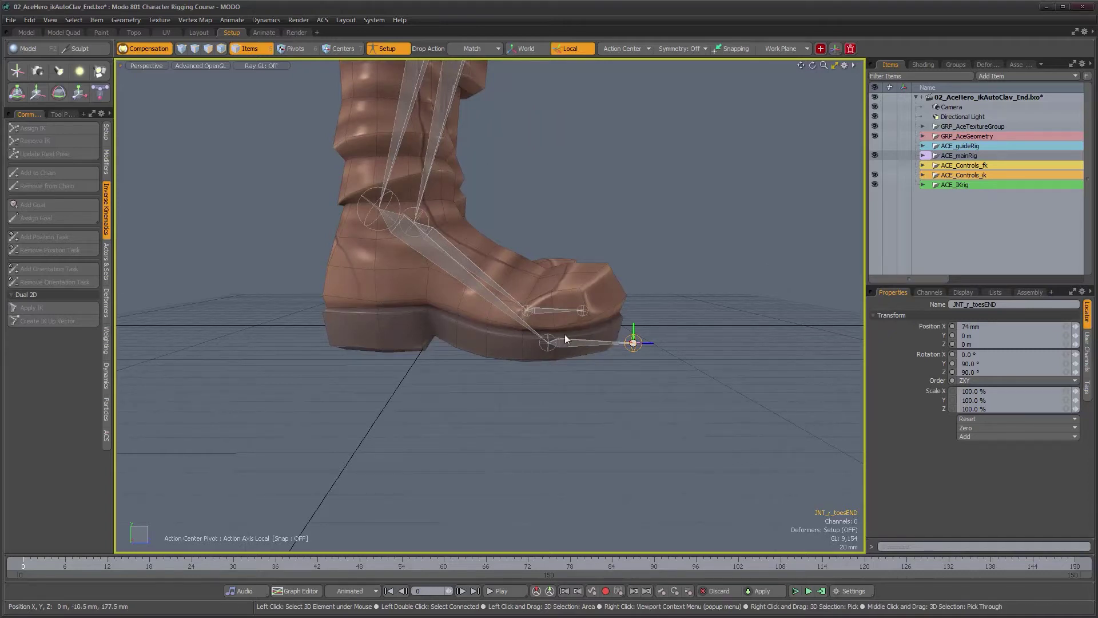
left_click_drag(592, 330, 631, 362, "alt")
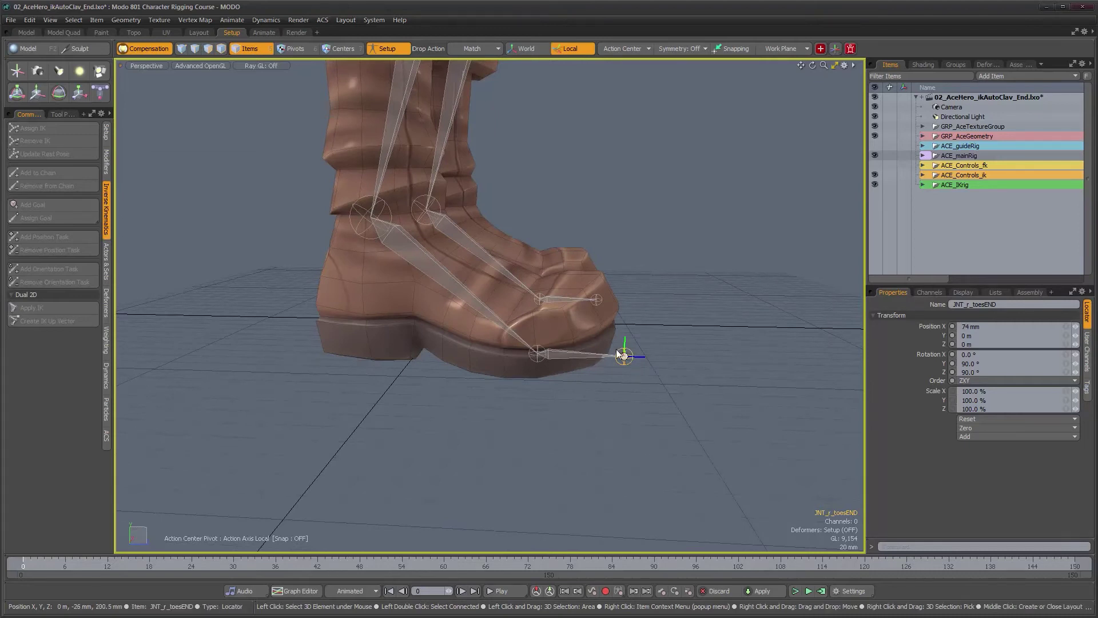
left_click_drag(620, 351, 626, 319, "alt")
right_click_drag(630, 319, 670, 338, "alt")
left_click_drag(670, 337, 591, 393, "alt")
left_click_drag(595, 309, 559, 297, "alt")
left_click_drag(469, 217, 543, 304, "alt")
right_click_drag(544, 304, 524, 302, "alt")
left_click_drag(524, 302, 426, 297, "alt")
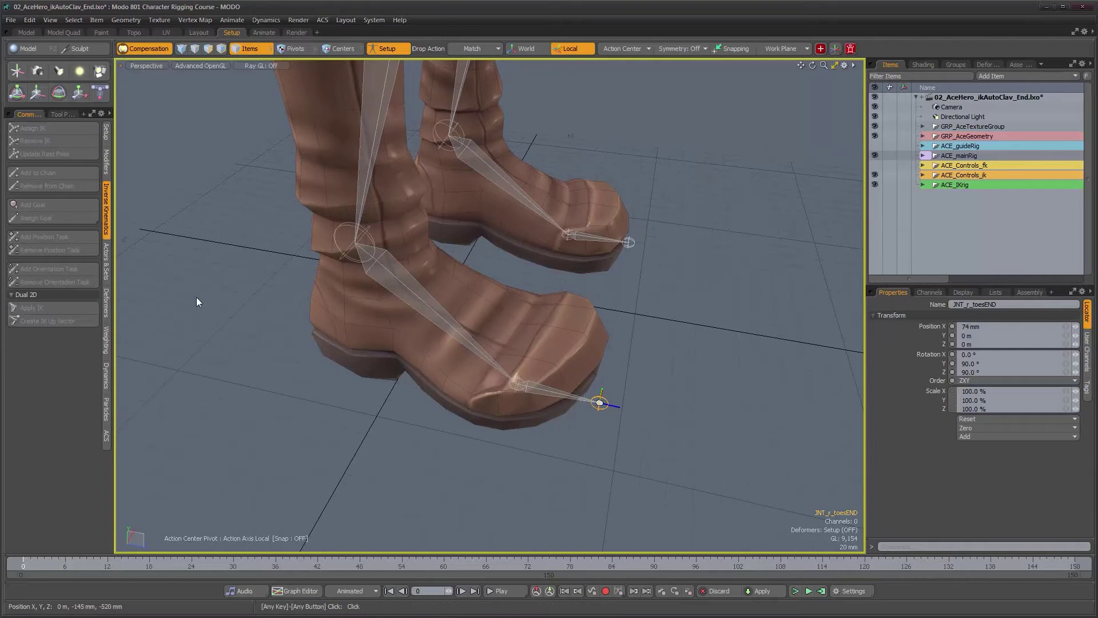
right_click_drag(507, 385, 617, 337, "alt")
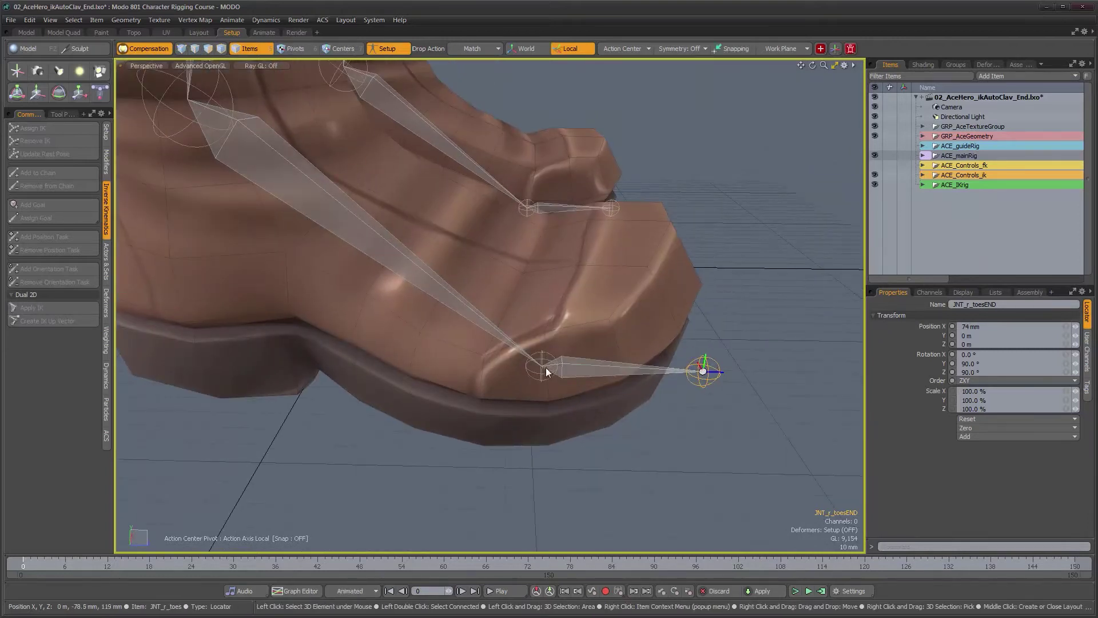
right_click_drag(403, 317, 320, 241, "alt")
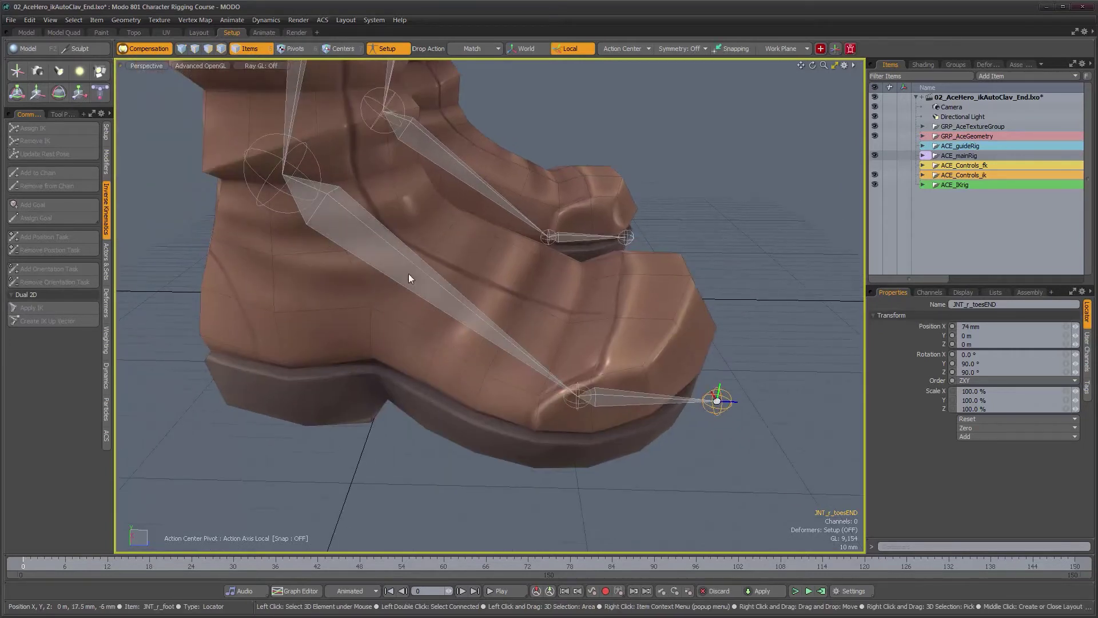
left_click_drag(527, 362, 516, 359, "alt")
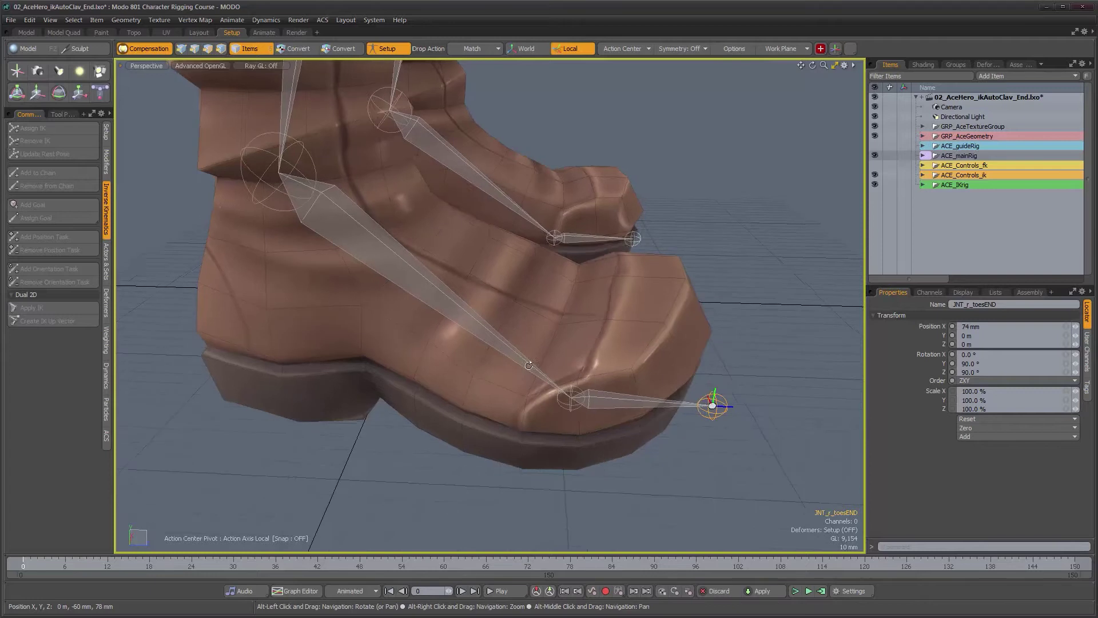
Look over the constraint modifiers and Inverse Kinematics tools, and hide the GRP_AceGeometry group.
left_click(106, 161)
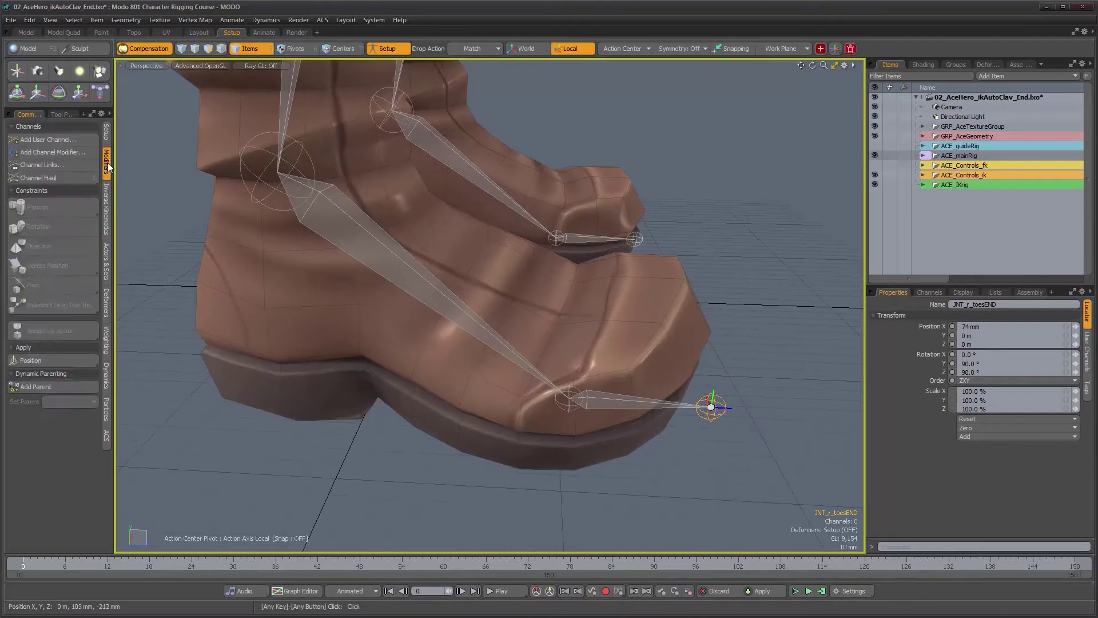
left_click_drag(639, 332, 615, 317, "alt")
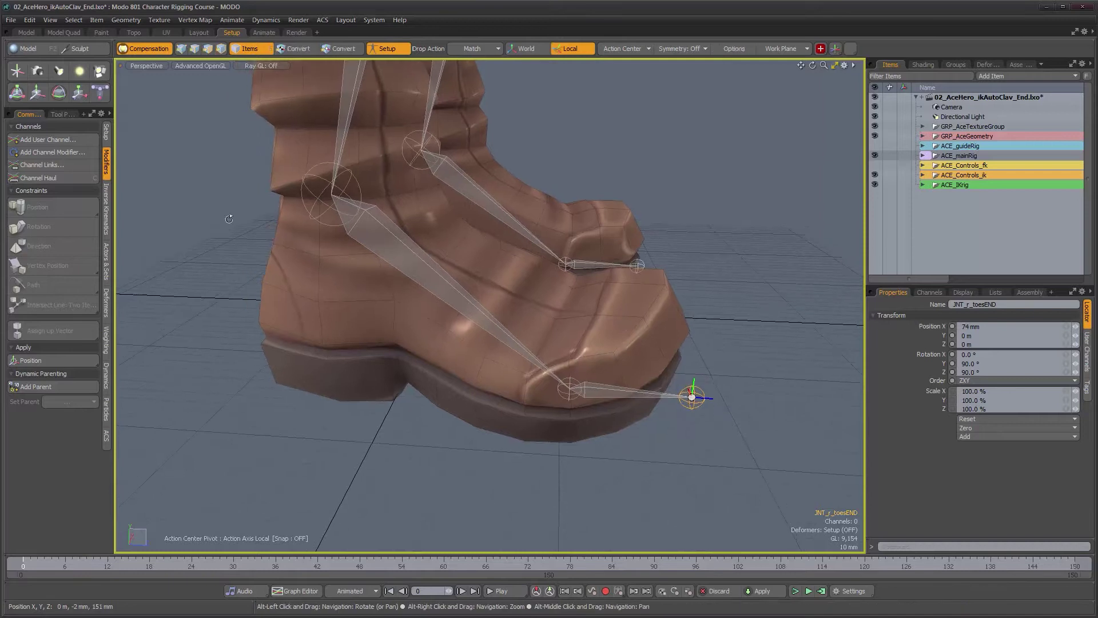
left_click(107, 215)
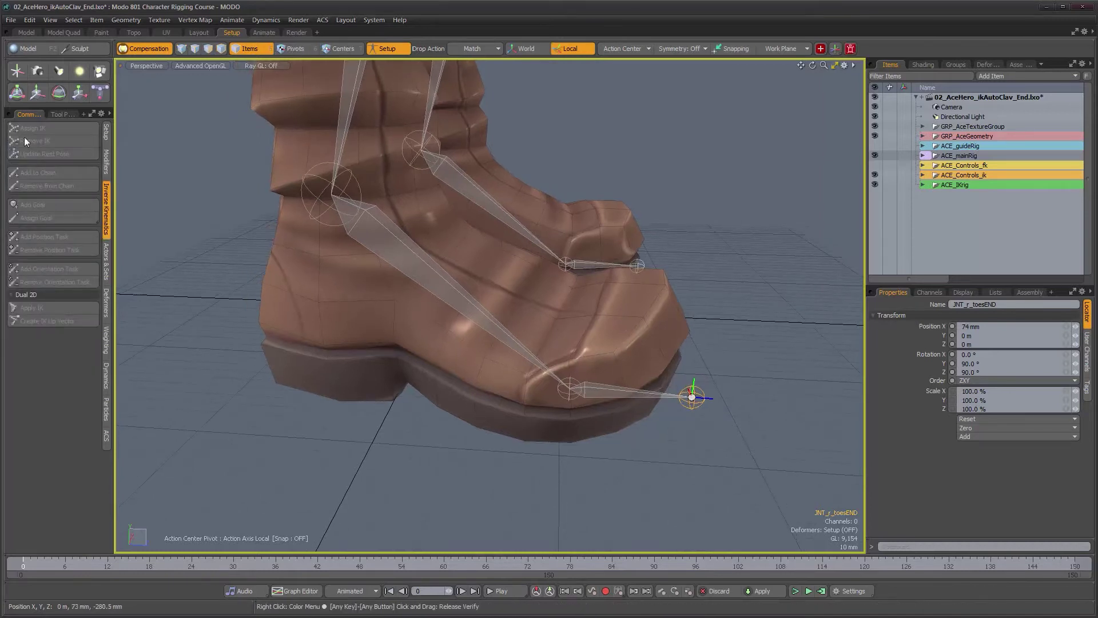
scroll(658, 251, "down", 5)
left_click_drag(658, 243, 414, 366, "alt")
left_click(875, 136)
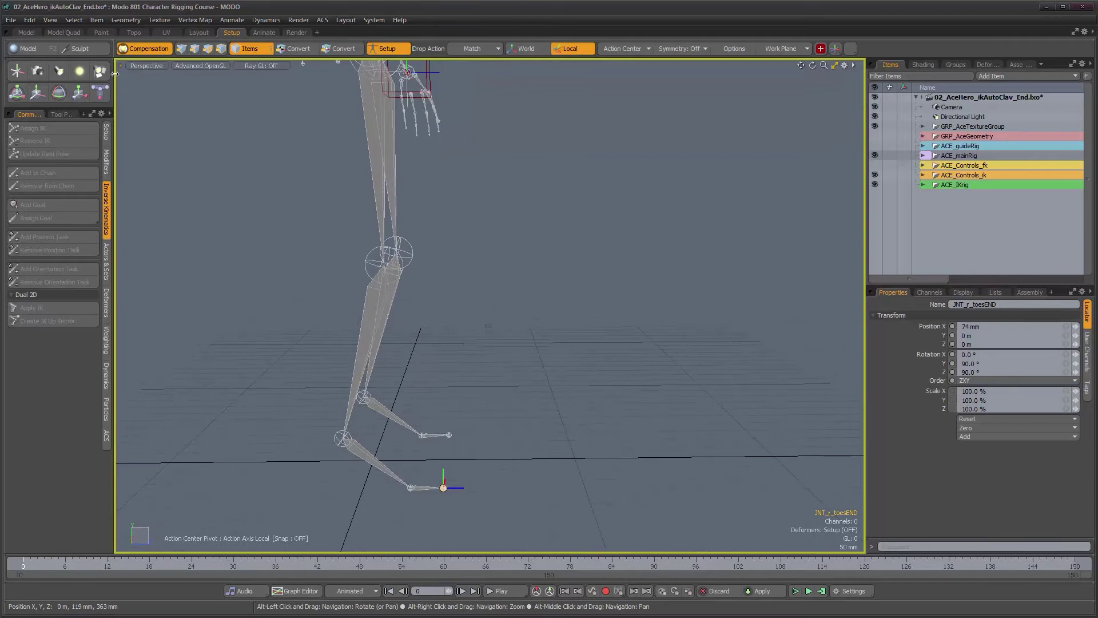
Create a new empty scene and frame its origin with space above the ground grid.
left_click(12, 21)
left_click(23, 29)
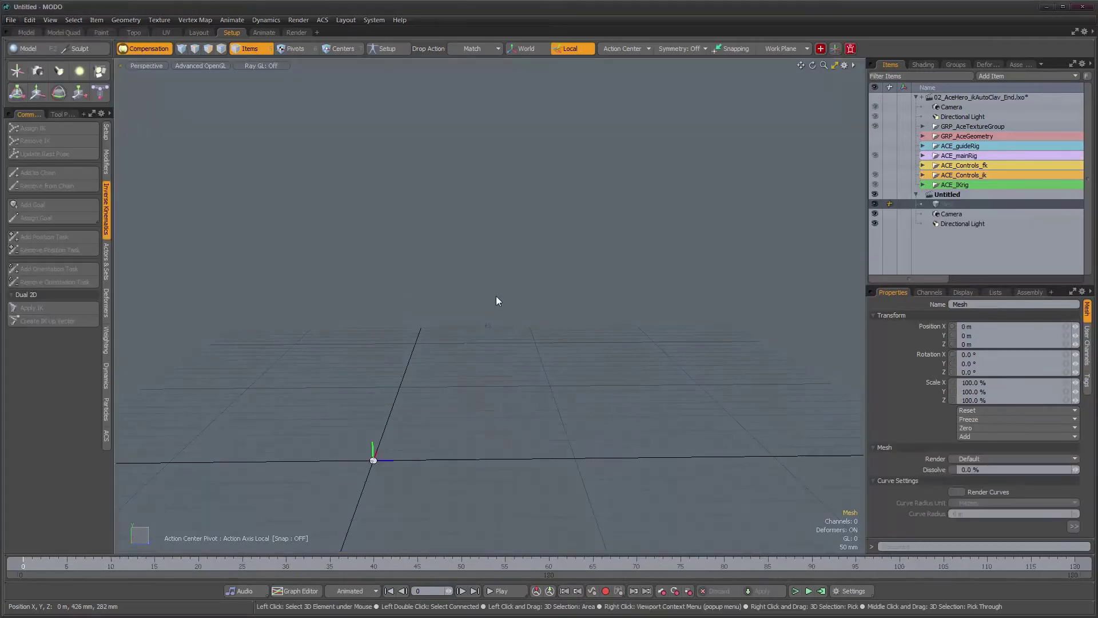
left_click_drag(490, 290, 458, 302, "alt+shift")
Draw a five-joint Skeleton chain shaped like a leg with knee, ankle, ball and toe, and switch the viewport to the Right view.
left_click(106, 132)
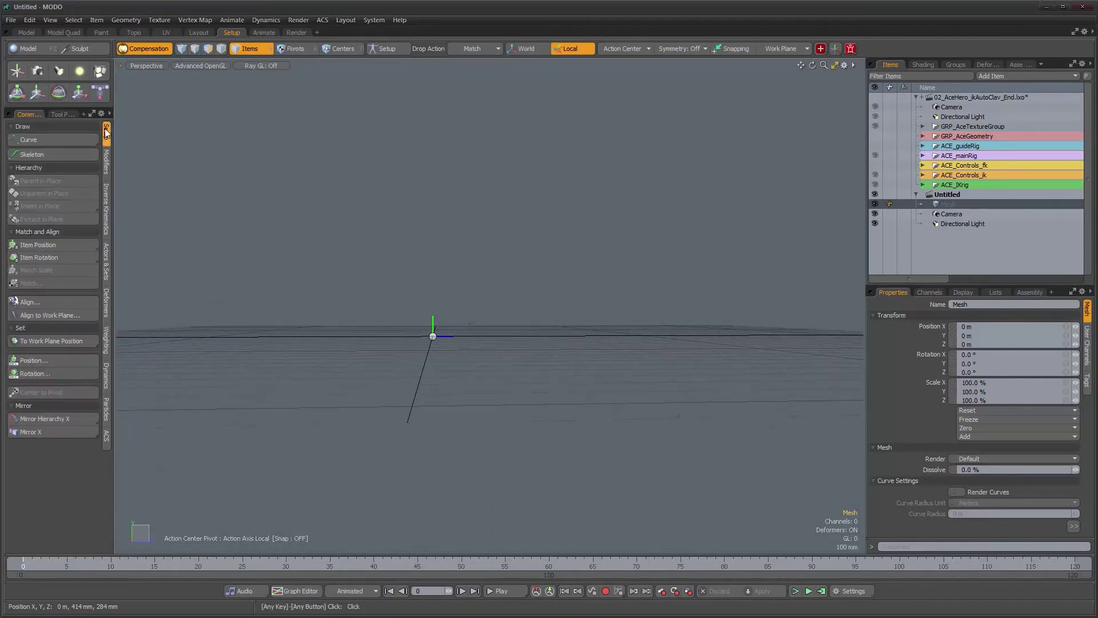
left_click(59, 154)
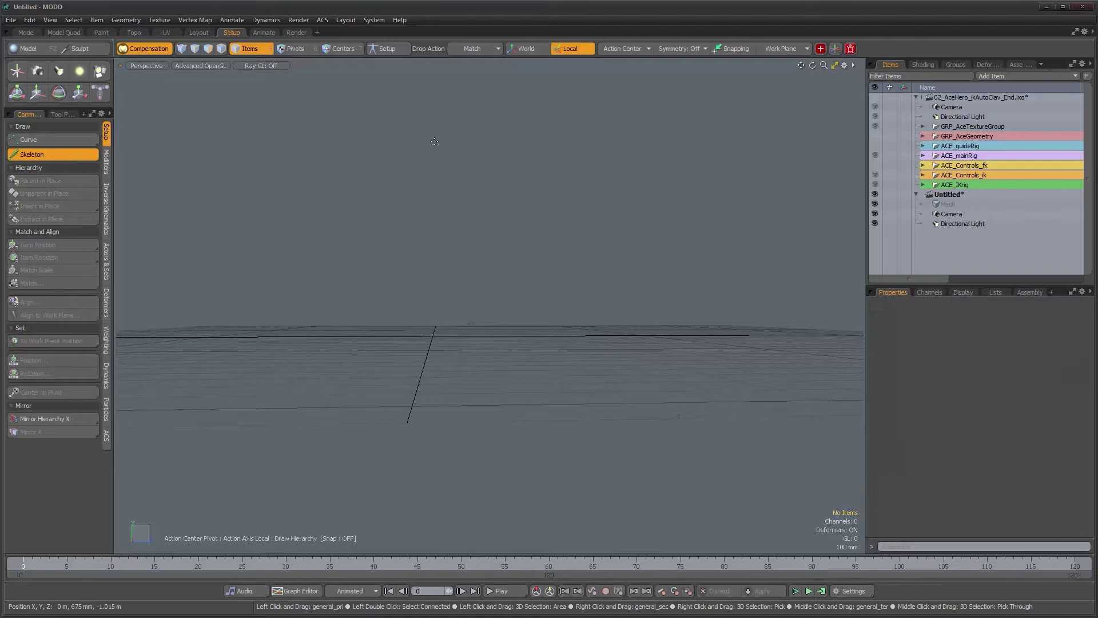
left_click(454, 160)
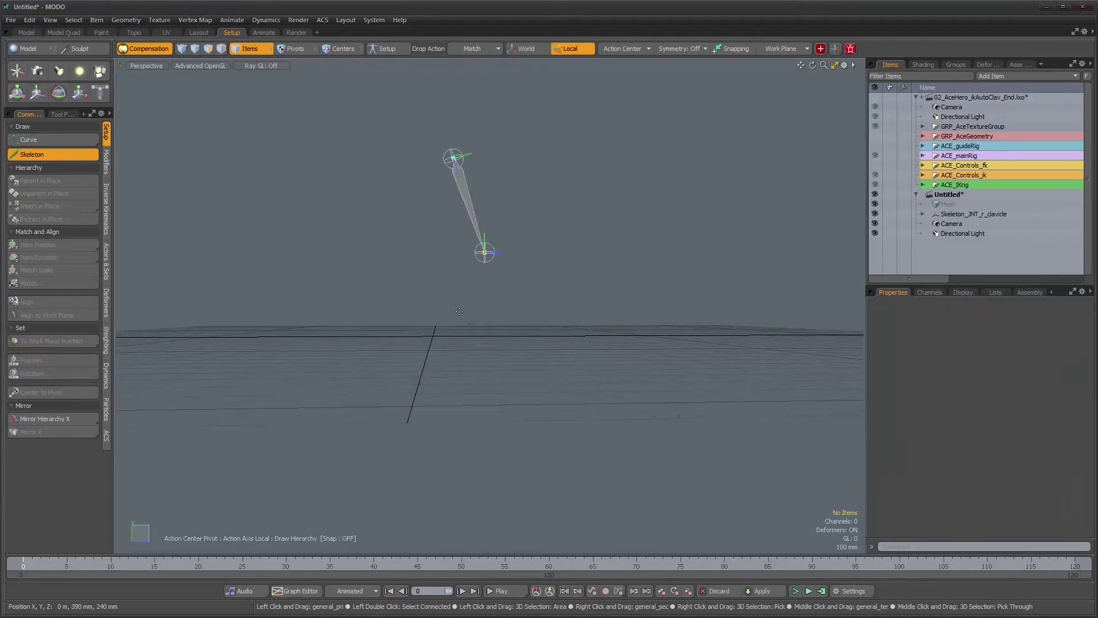
left_click(445, 323)
left_click(467, 340)
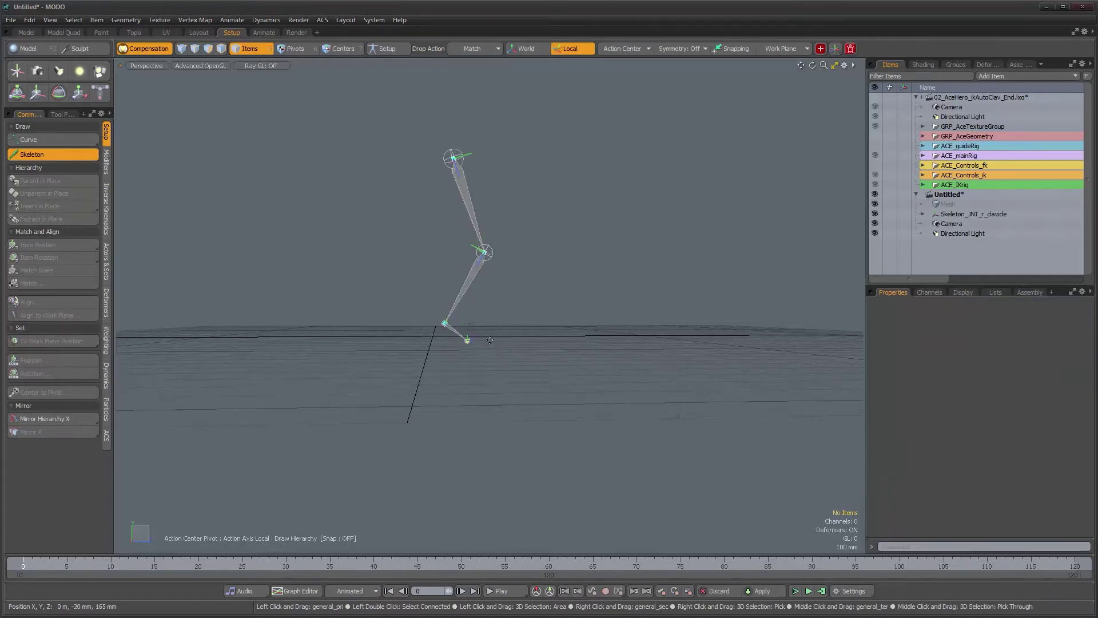
key("space")
left_click_drag(507, 342, 502, 330, "alt")
key("ctrl+space")
left_click(543, 329)
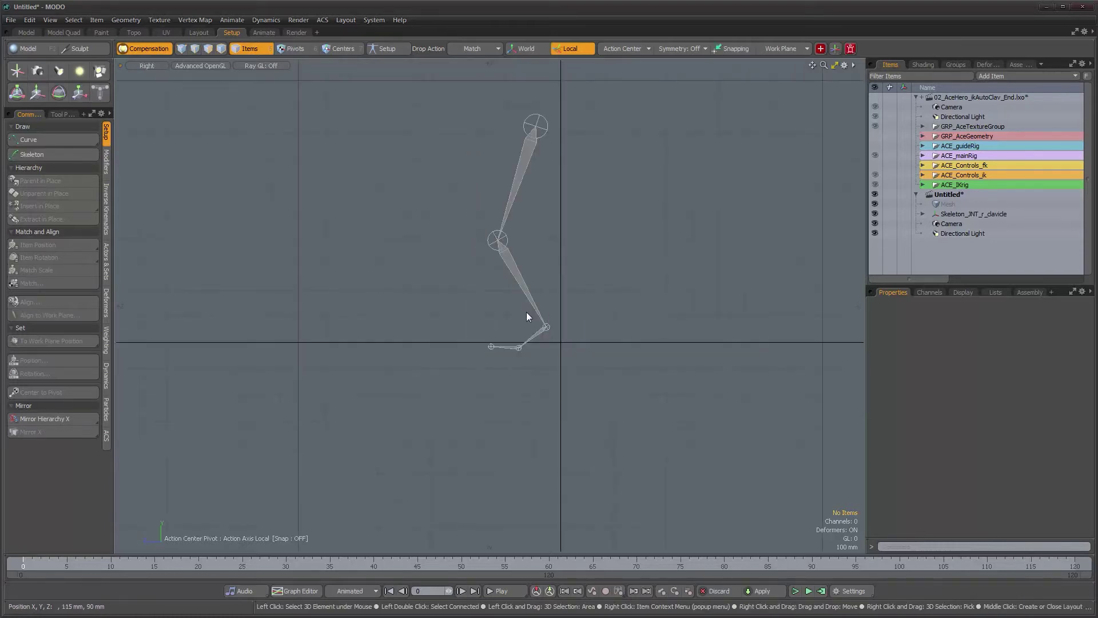
Reposition the ball and toe joints of the leg skeleton so the toe bone lies flat along the ground line.
left_click_drag(529, 299, 501, 334, "alt")
right_click_drag(501, 334, 540, 301, "alt")
left_click_drag(540, 301, 538, 259, "alt")
left_click(520, 136)
left_click_drag(496, 304, 541, 197, "alt")
right_click_drag(512, 314, 543, 248, "alt")
left_click_drag(543, 248, 530, 299, "alt")
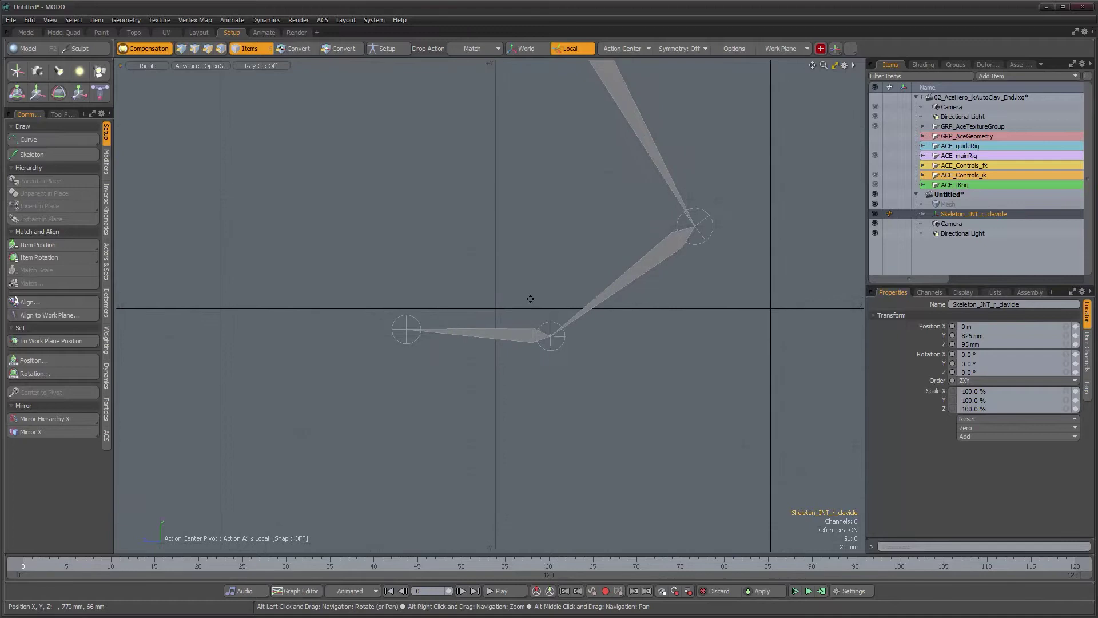
left_click(31, 154)
left_click_drag(553, 342, 550, 313)
left_click_drag(467, 313, 469, 309)
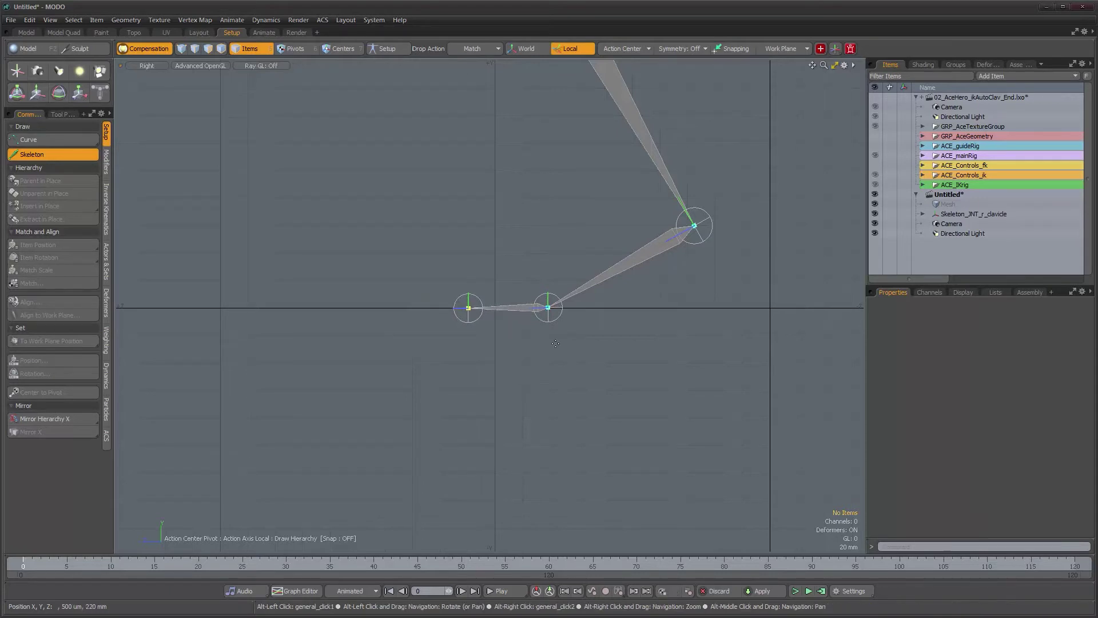
Move the knee joint toward the hip–ankle line to straighten the leg to a slight bend, and finish skeleton editing.
scroll(554, 343, "down", 3)
left_click_drag(470, 203, 402, 442, "alt")
scroll(403, 382, "down", 2)
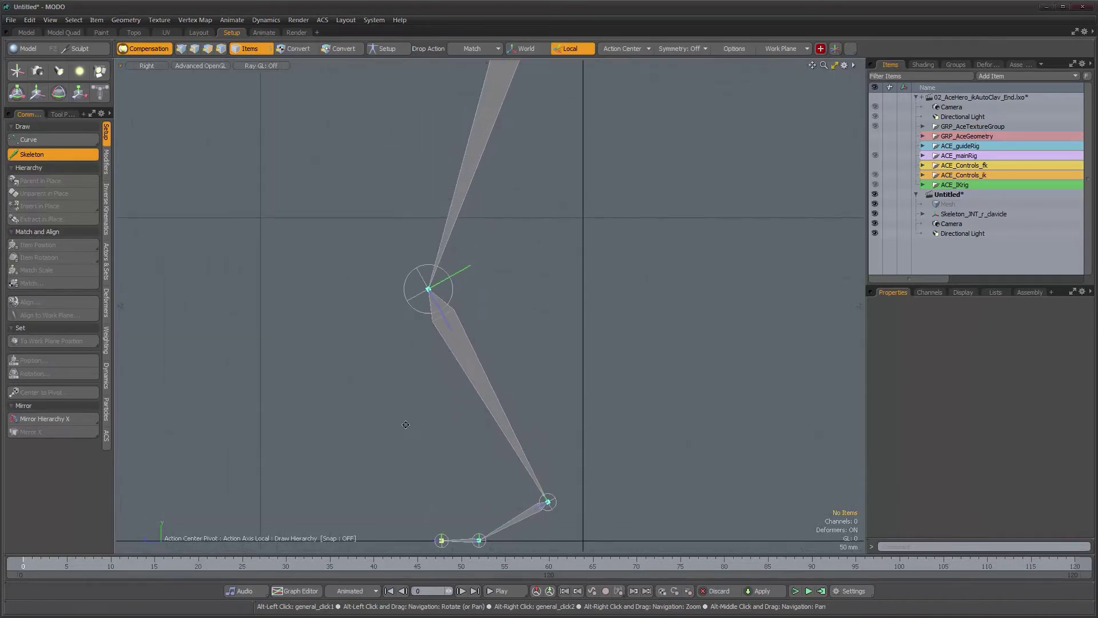
scroll(392, 407, "down", 2)
left_click_drag(441, 330, 471, 303)
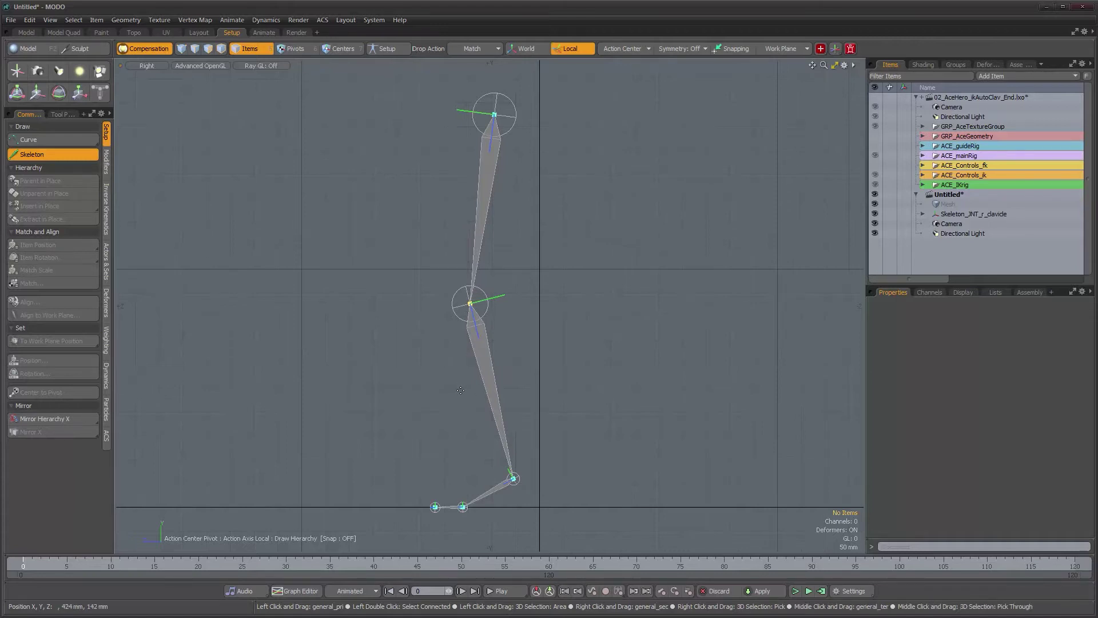
key("space")
scroll(573, 387, "down", 3)
left_click_drag(573, 386, 494, 380, "alt")
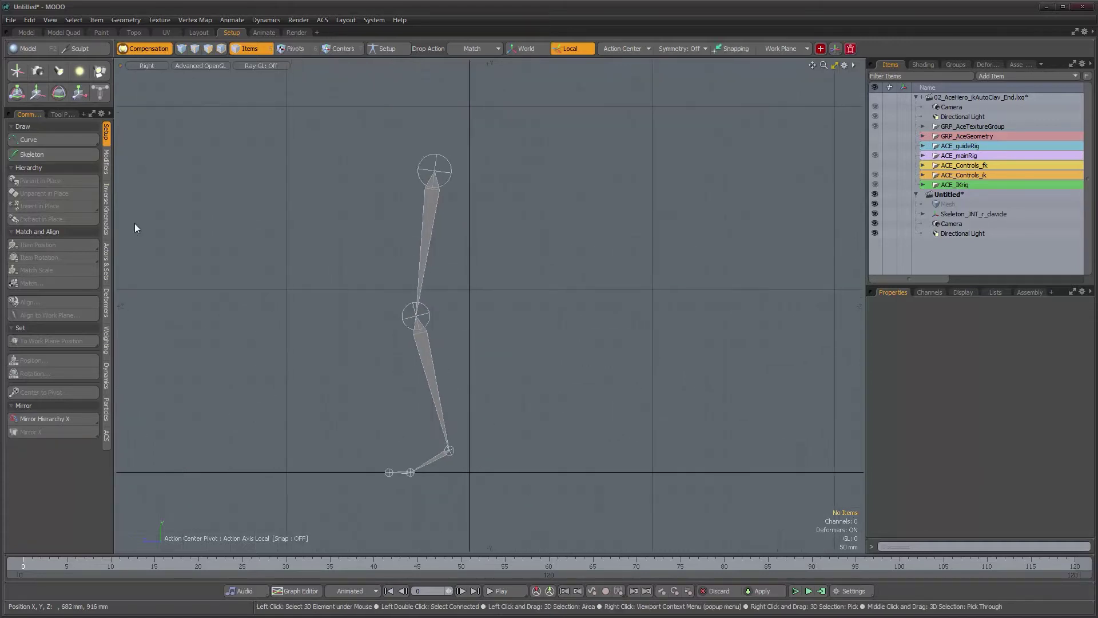
Draw a second Skeleton chain beside the first leg with only hip, knee and ankle joints.
left_click(62, 160)
left_click(537, 166)
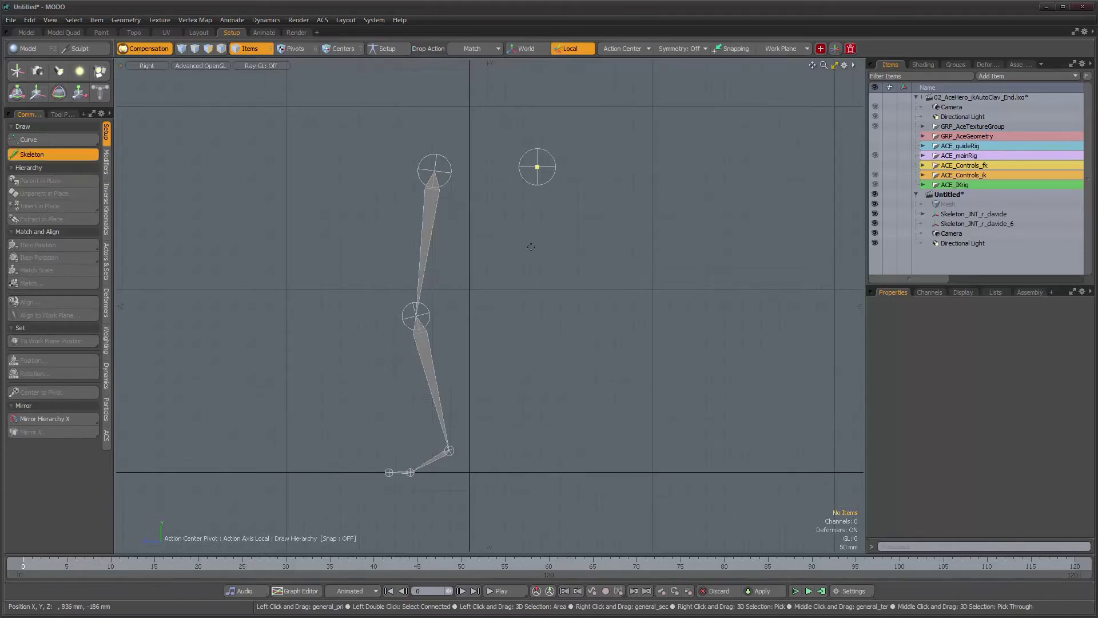
left_click(512, 318)
left_click(545, 433)
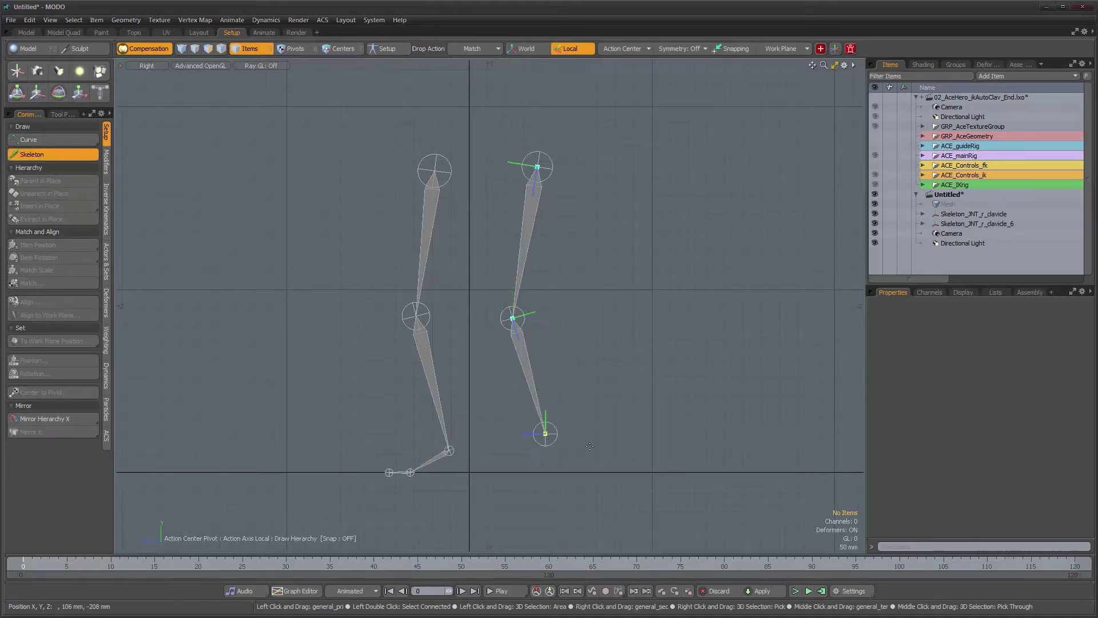
key("space")
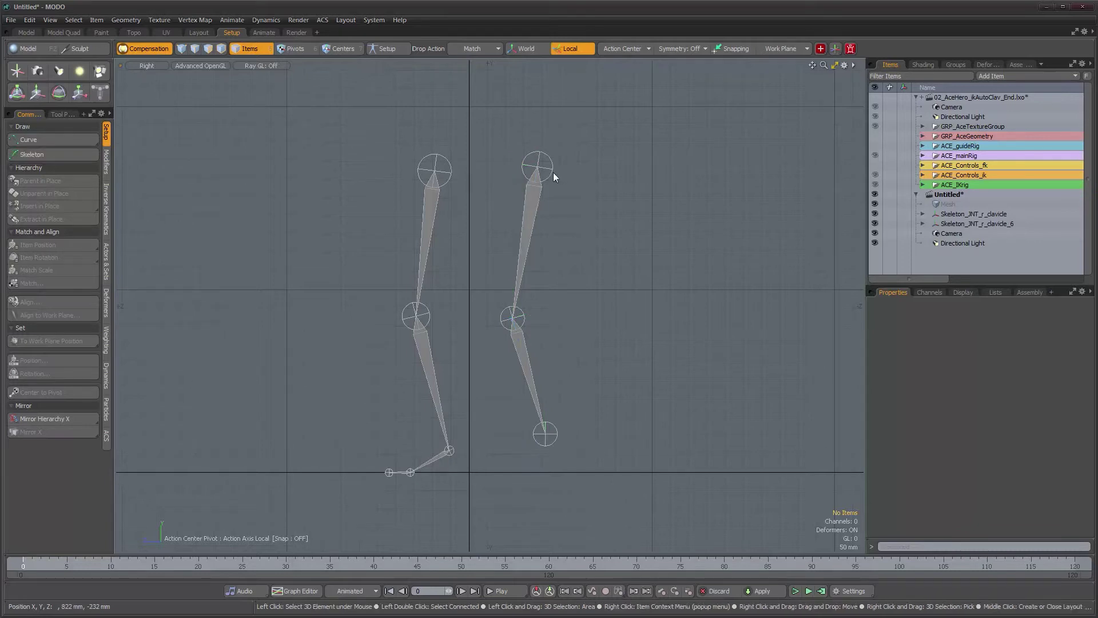
Select all three joints of the shorter leg and apply Dual 2D IK to them in Setup mode.
left_click_drag(563, 237, 469, 519)
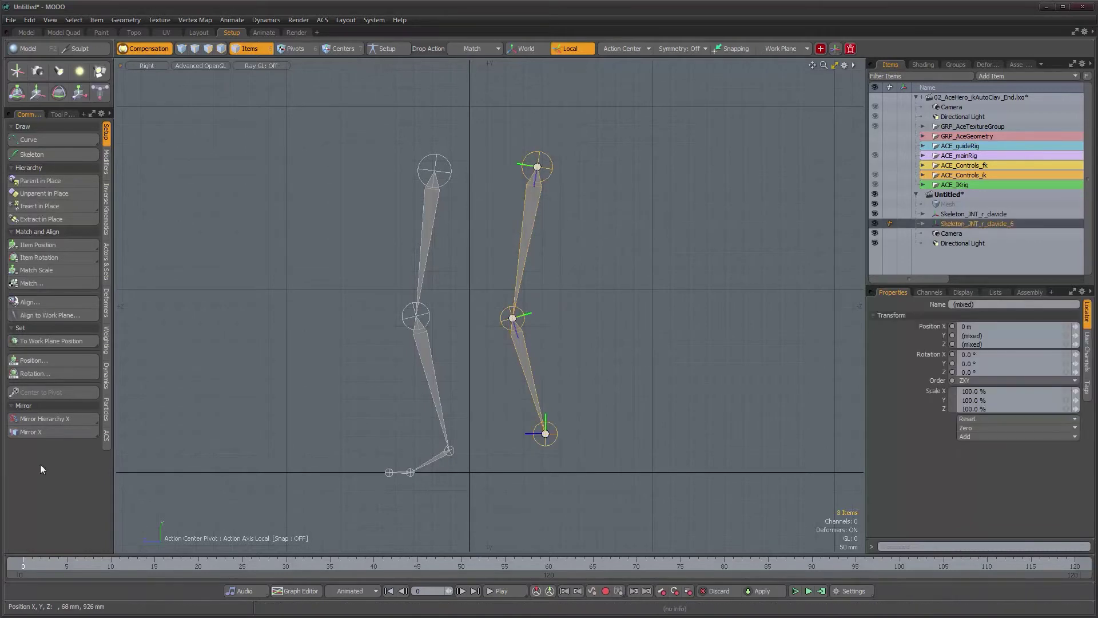
left_click(399, 50)
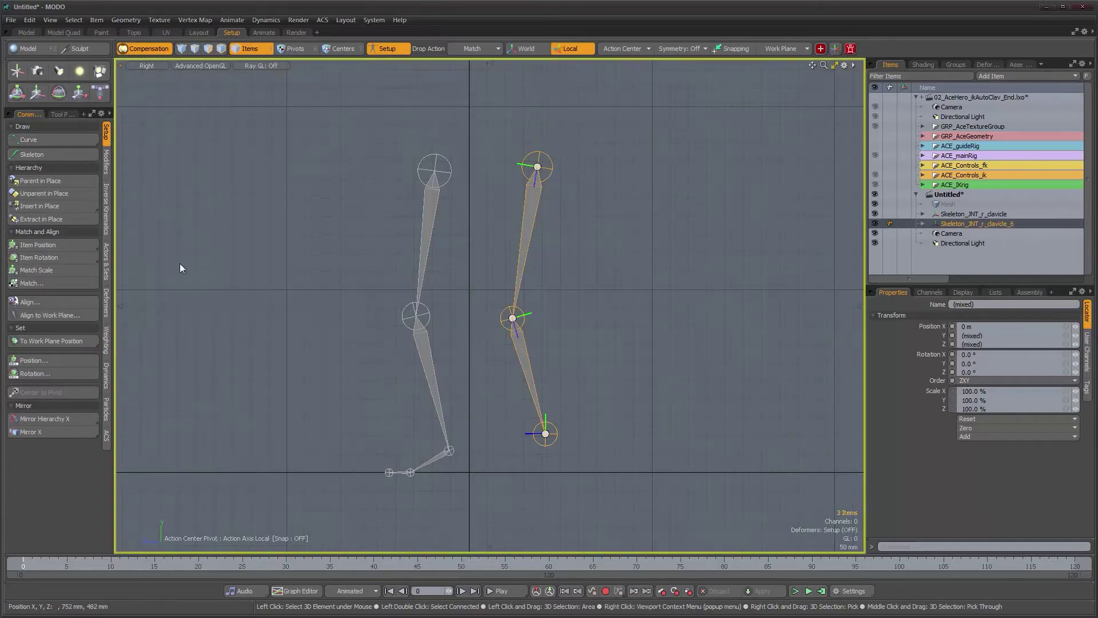
left_click(106, 223)
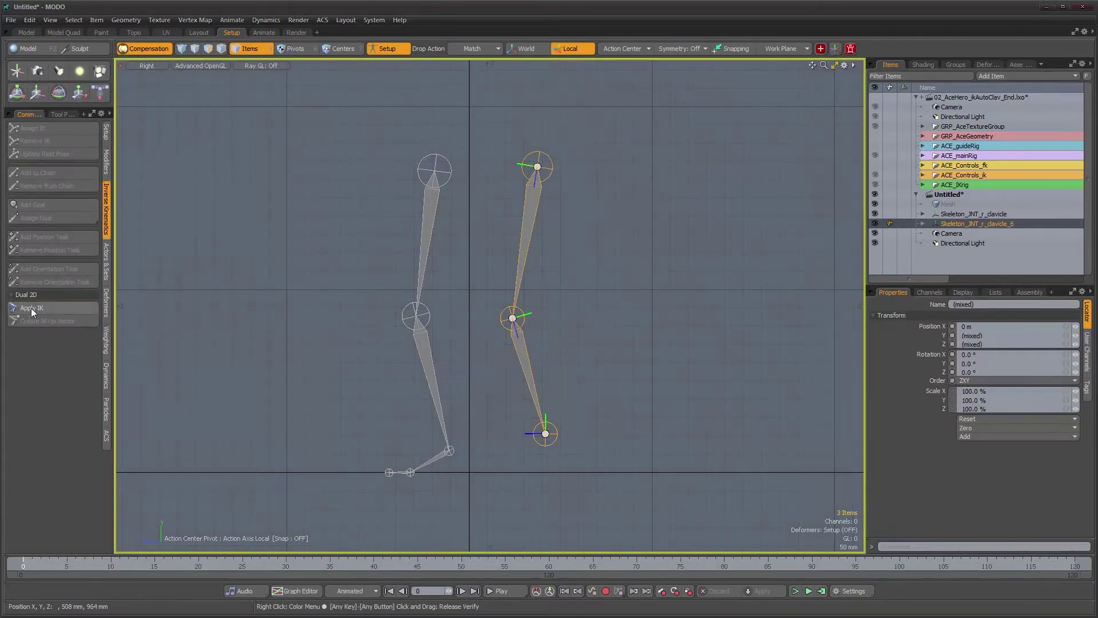
left_click(35, 308)
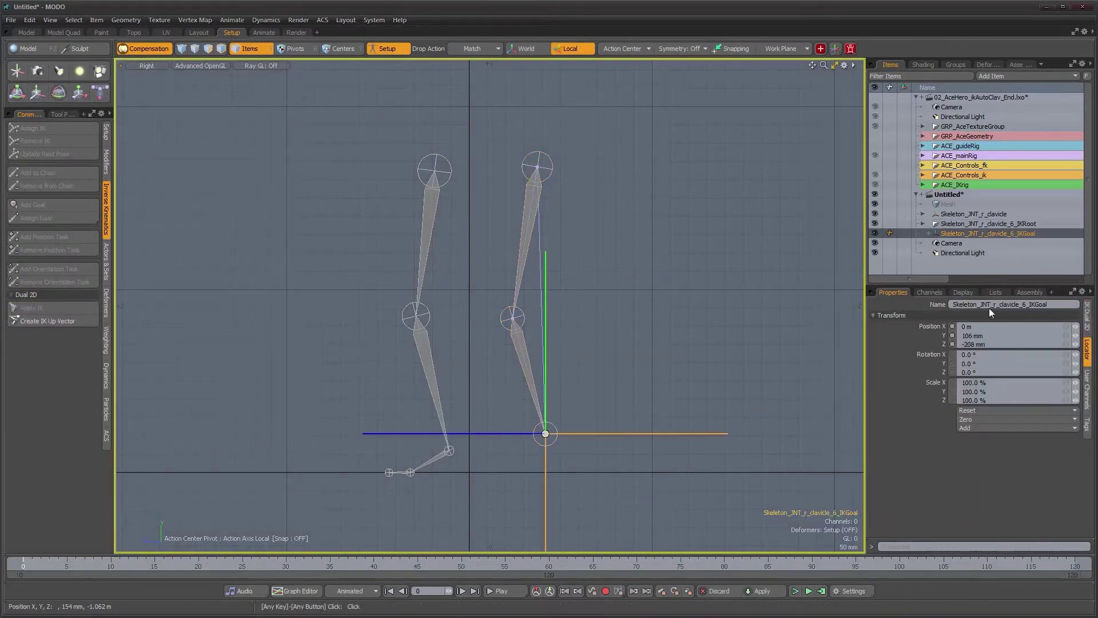
Reduce the display size of the IK goal at the ankle to 0.184 and activate the Transform tool.
left_click(964, 292)
left_click_drag(1076, 337, 1007, 337)
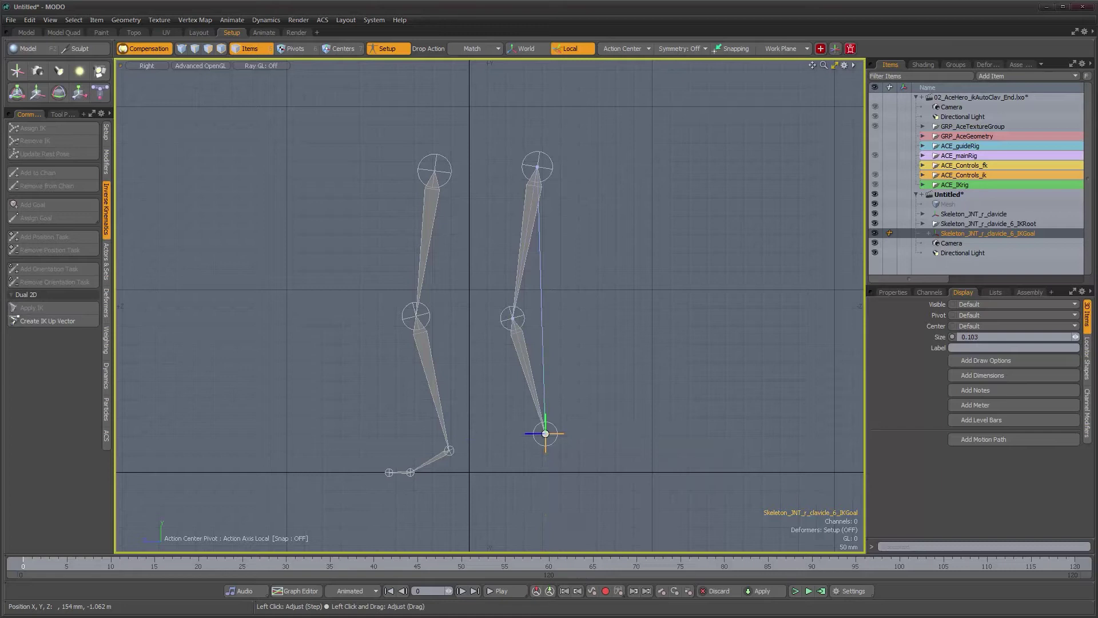
scroll(372, 418, "up", 1)
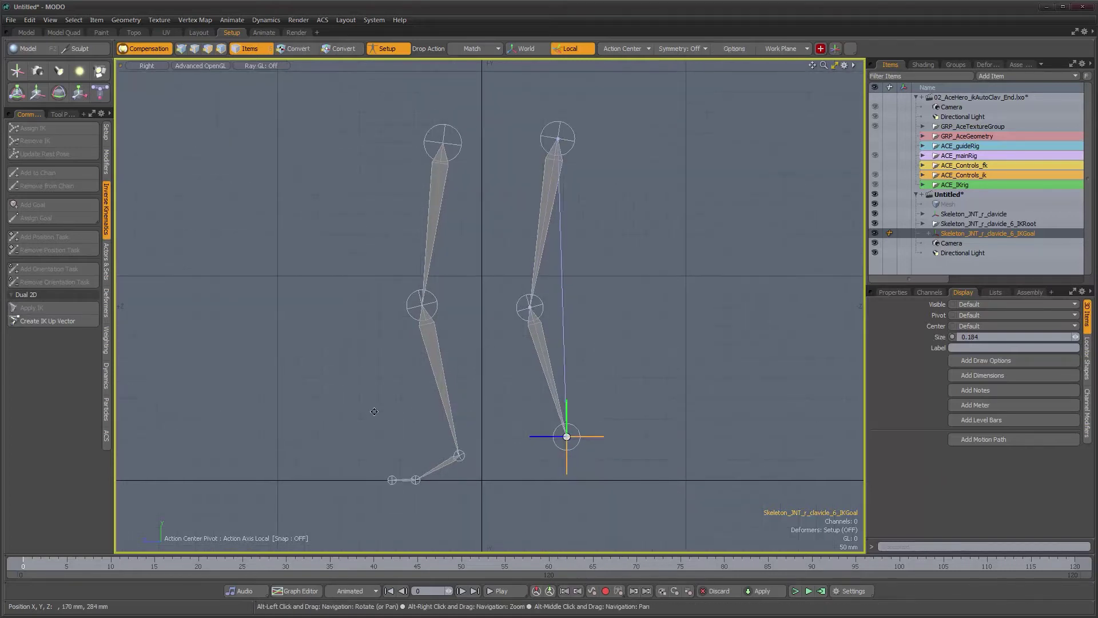
key("y")
mouse_move(511, 382)
left_mouse_down()
mouse_move(448, 280)
mouse_move(578, 297)
mouse_move(532, 313)
mouse_move(454, 393)
mouse_move(432, 250)
mouse_move(532, 335)
mouse_move(552, 338)
mouse_move(510, 380)
mouse_move(520, 399)
left_mouse_up()
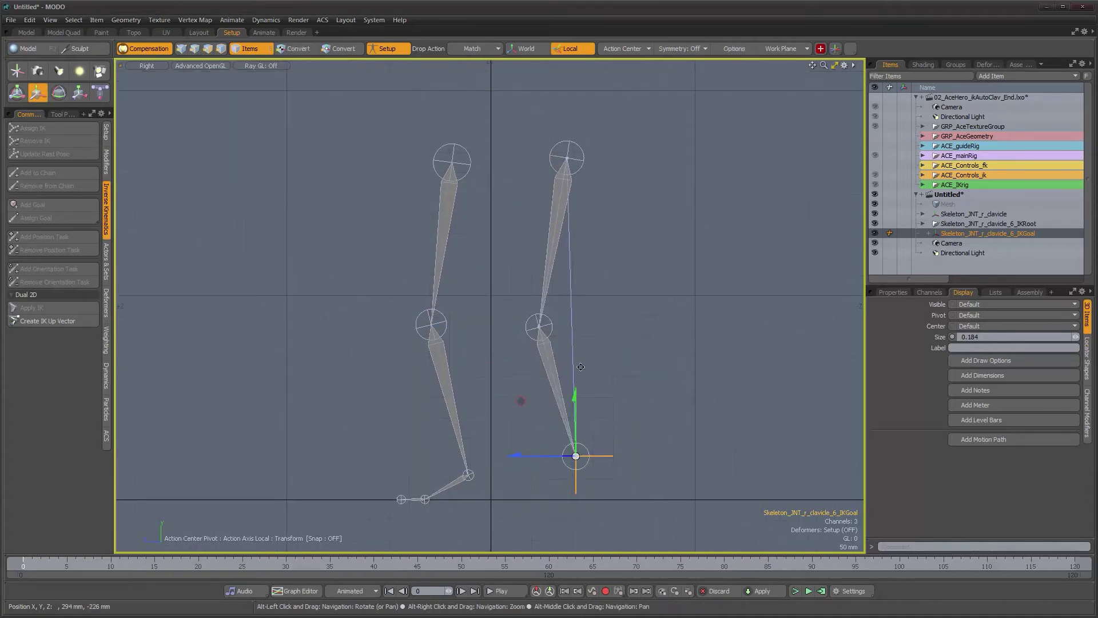
Switch to the Perspective view and create an IK up vector for the Dual 2D chain, with its display size set to 0.097.
key("ctrl+space")
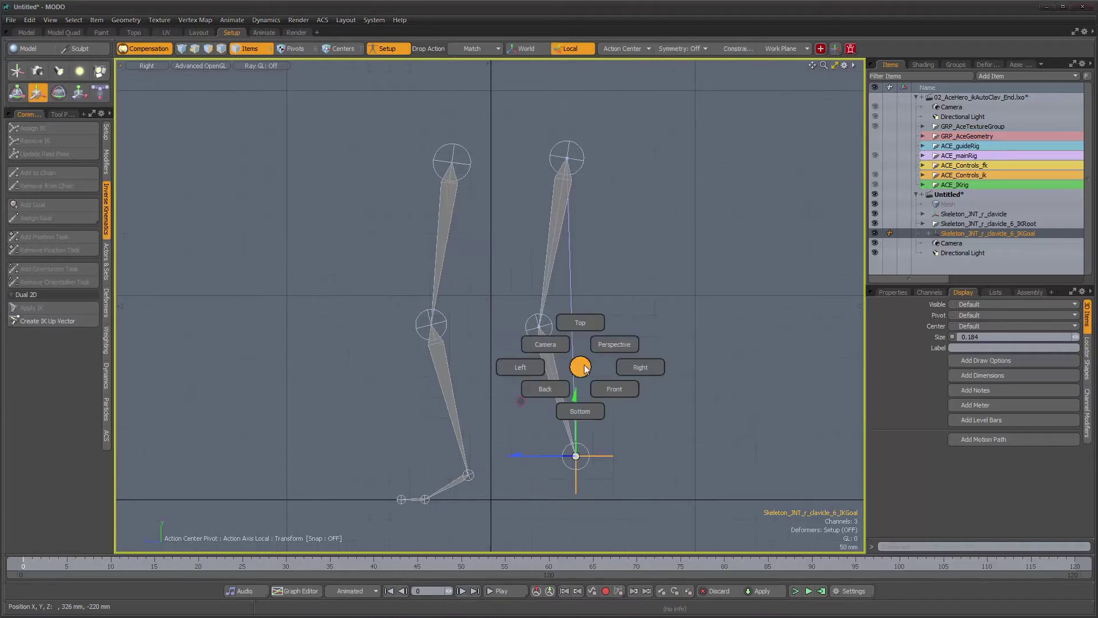
left_click(610, 349)
left_click_drag(500, 395, 460, 402, "alt")
left_click_drag(479, 335, 510, 309, "alt")
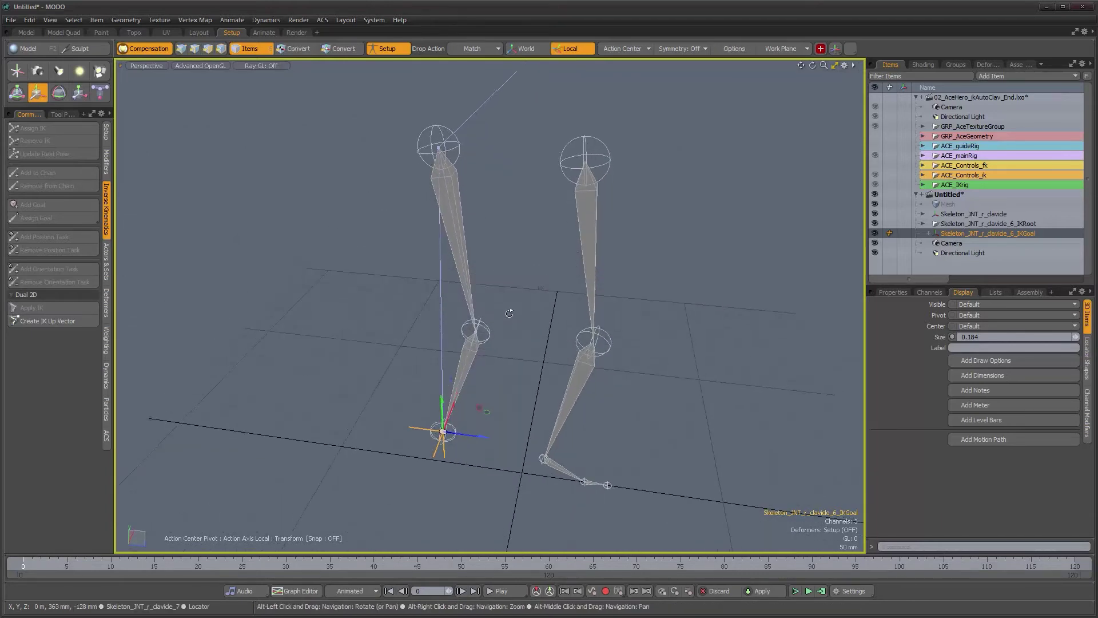
left_click(44, 322)
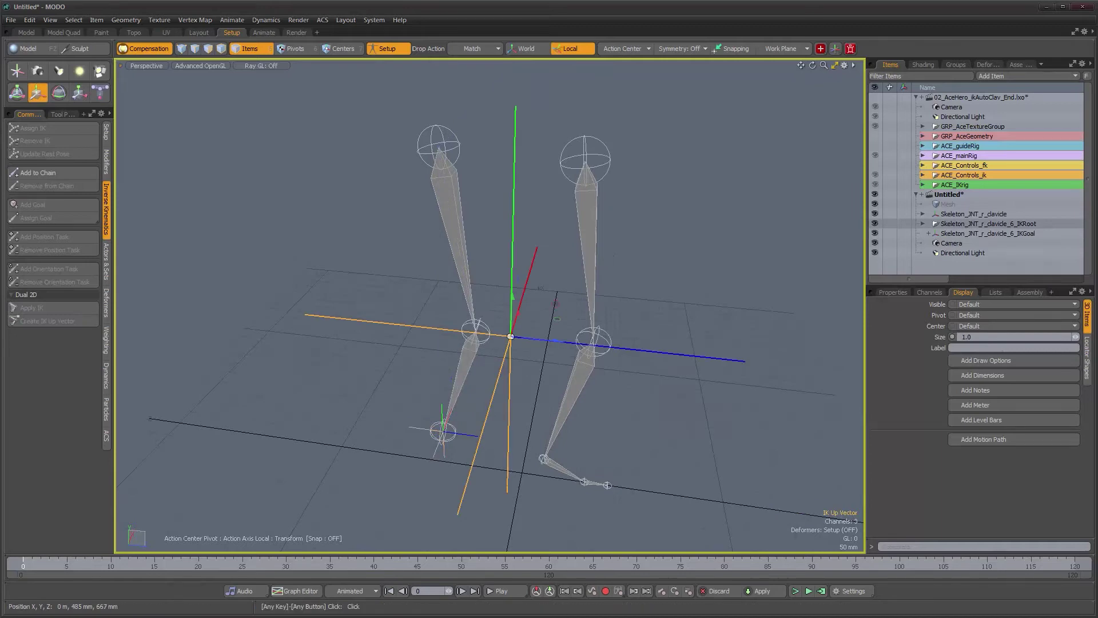
left_click_drag(1075, 337, 1050, 338)
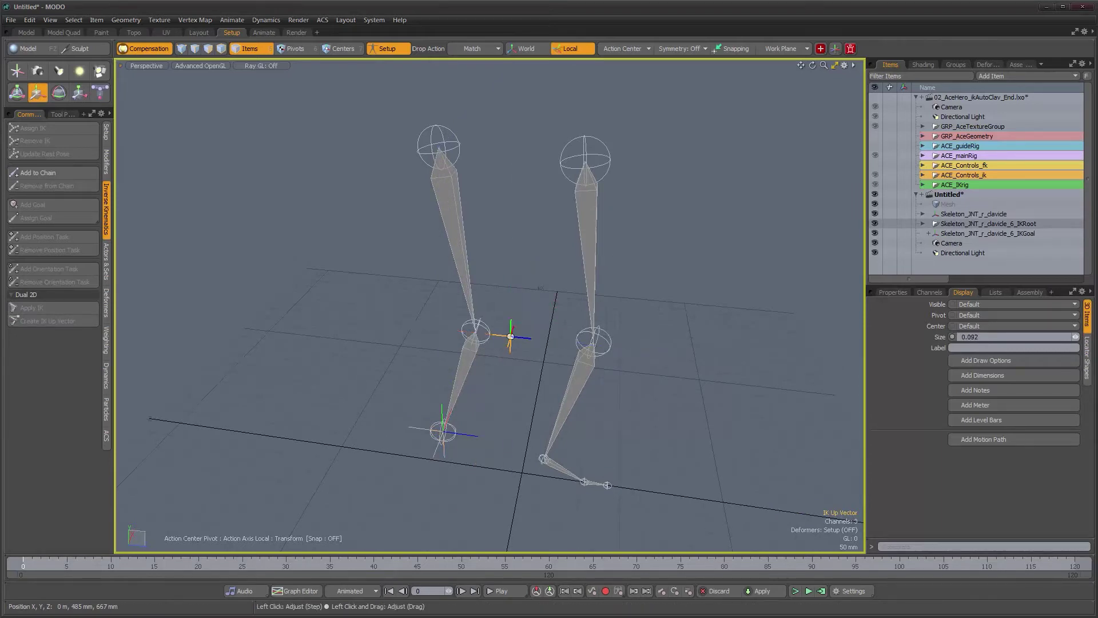
left_click_drag(684, 363, 549, 332, "alt")
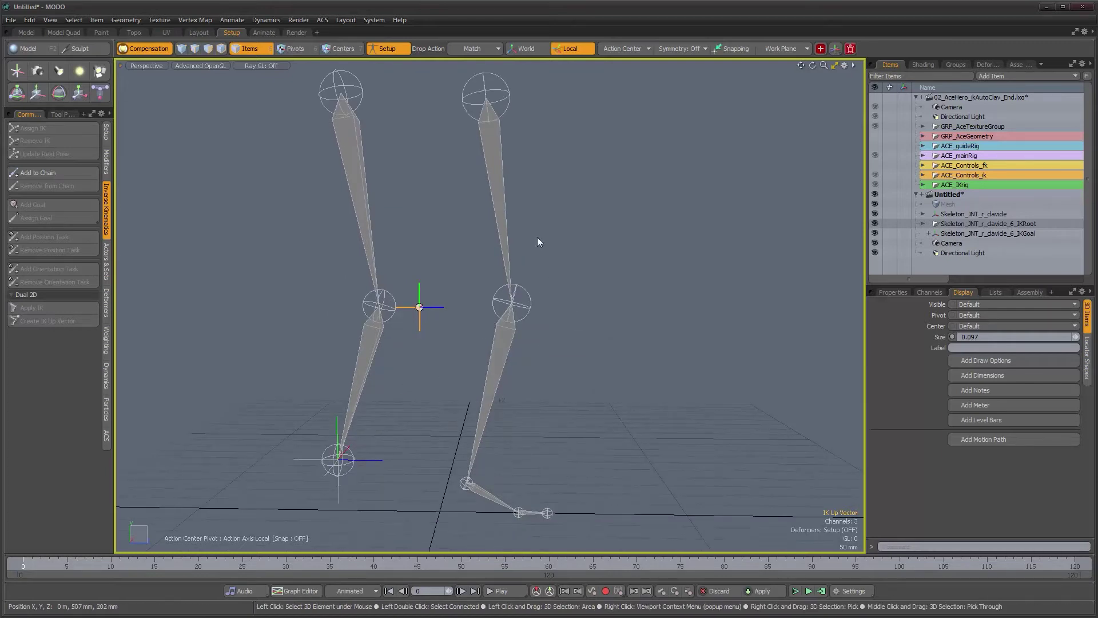
Select the root joint of the five-joint leg and assign full-body IK to its chain.
left_click_drag(544, 265, 531, 273, "alt")
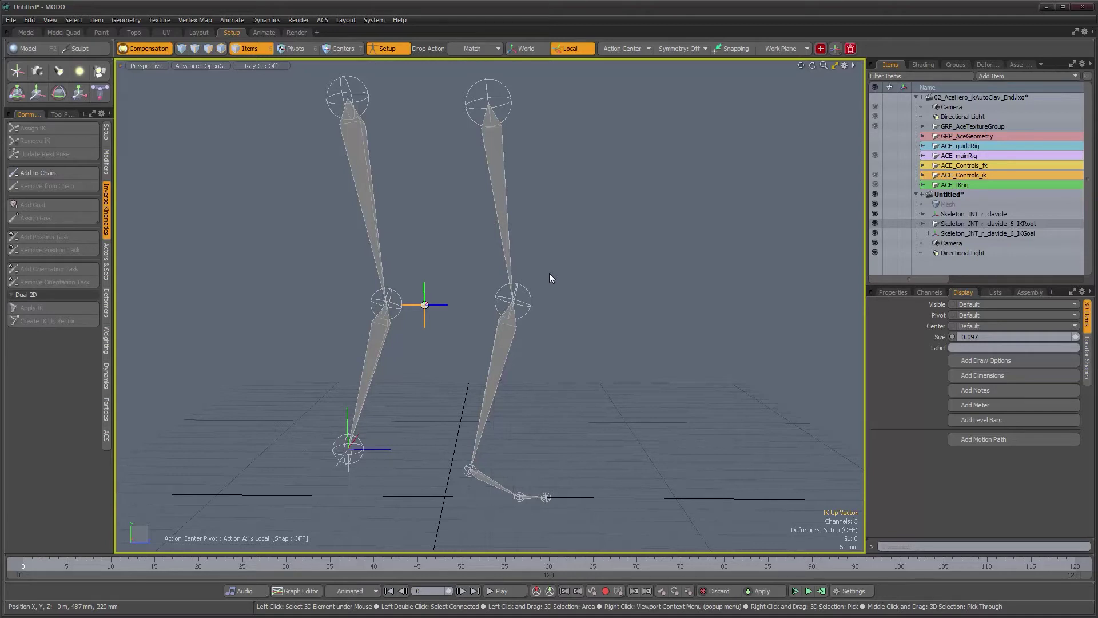
left_click_drag(549, 273, 510, 138, "alt")
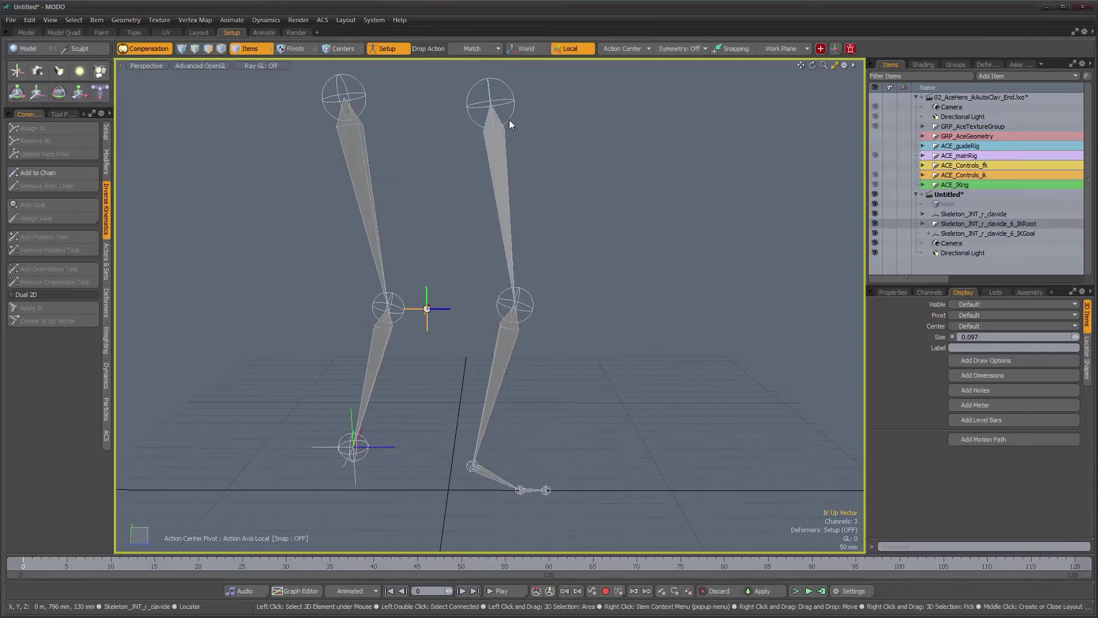
left_click(509, 122)
left_click_drag(573, 196, 571, 227, "alt")
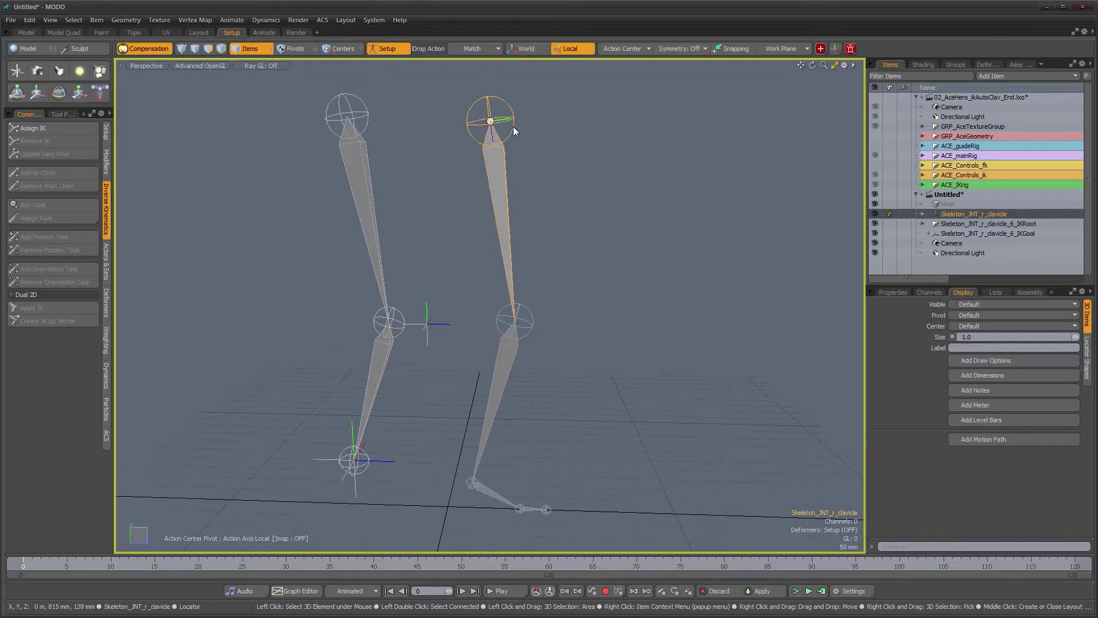
left_click_drag(583, 221, 558, 183, "alt")
middle_click_drag(558, 183, 548, 271, "alt")
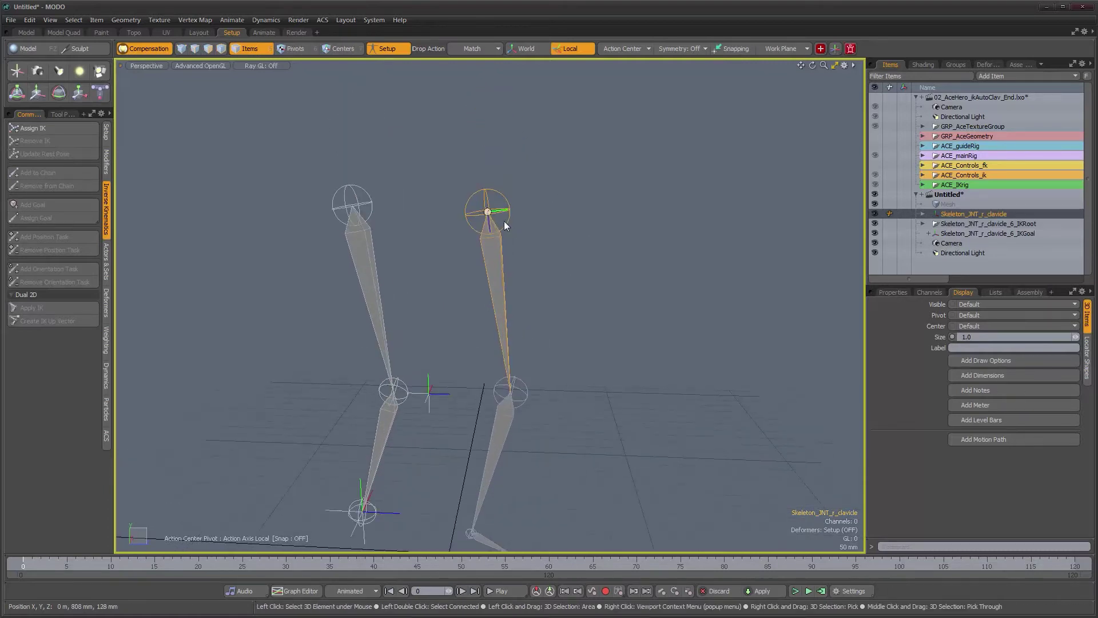
right_click_drag(561, 206, 540, 203, "alt")
middle_click_drag(547, 232, 549, 200, "alt")
right_click_drag(549, 201, 564, 208, "alt")
middle_click_drag(564, 215, 561, 208, "alt")
right_click_drag(556, 218, 564, 219, "alt")
middle_click_drag(532, 394, 546, 366, "alt")
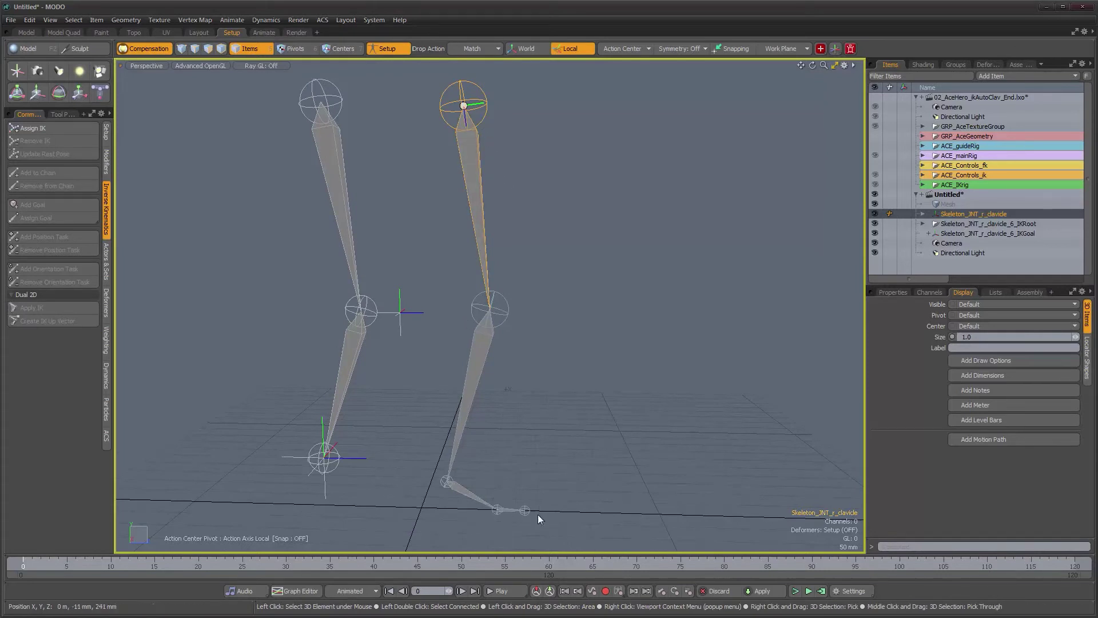
left_click_drag(483, 132, 516, 201, "alt")
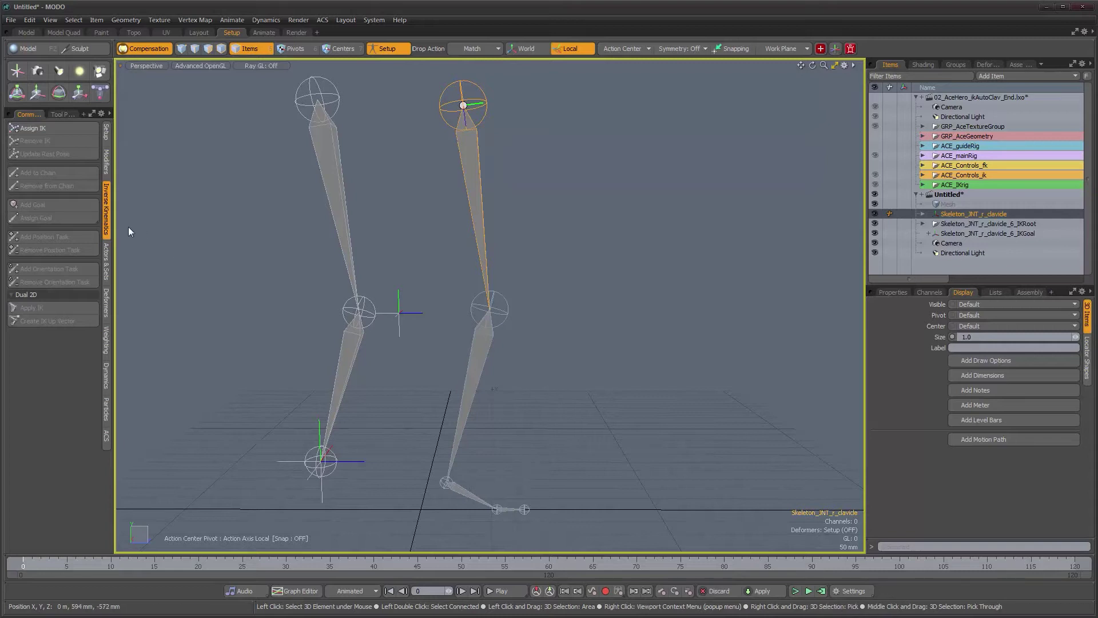
left_click(33, 129)
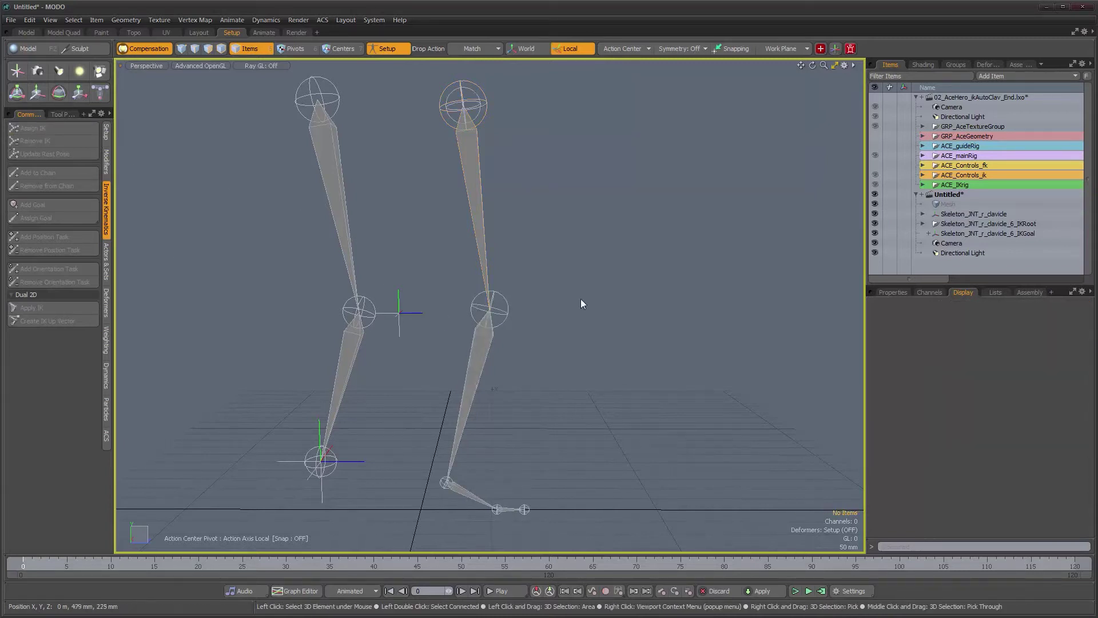
Select the FullBodyIK item under the five-joint leg's root, expand the hierarchy and examine how far its IK chain extends.
left_click(485, 117)
scroll(474, 119, "up", 3)
left_click_drag(489, 128, 485, 209, "alt+shift")
scroll(491, 201, "up", 2)
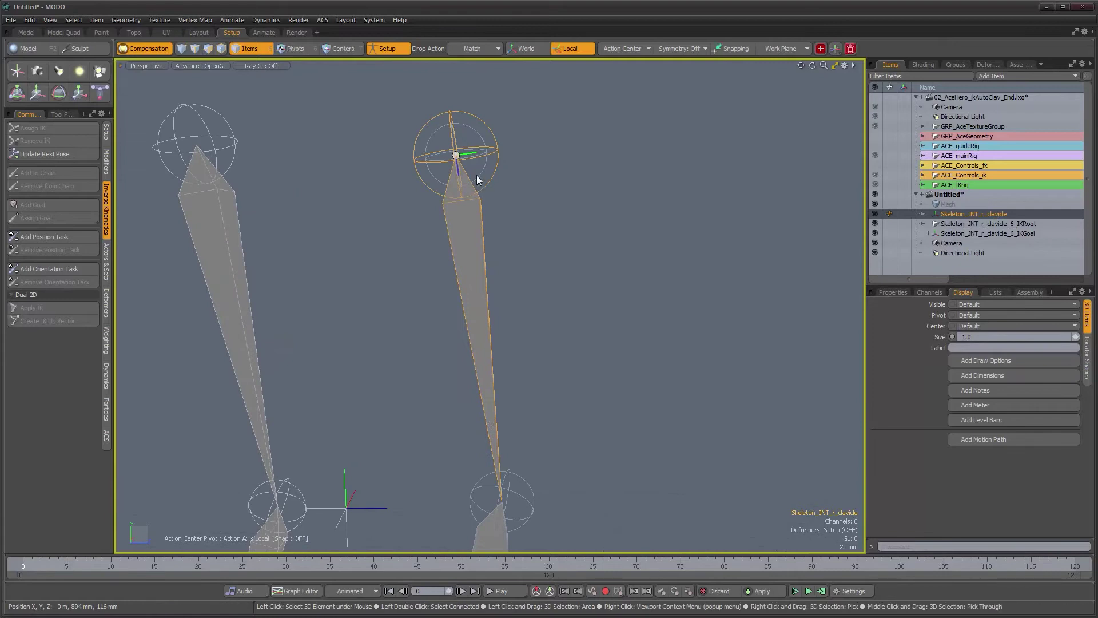
left_click(477, 176)
scroll(586, 250, "down", 6)
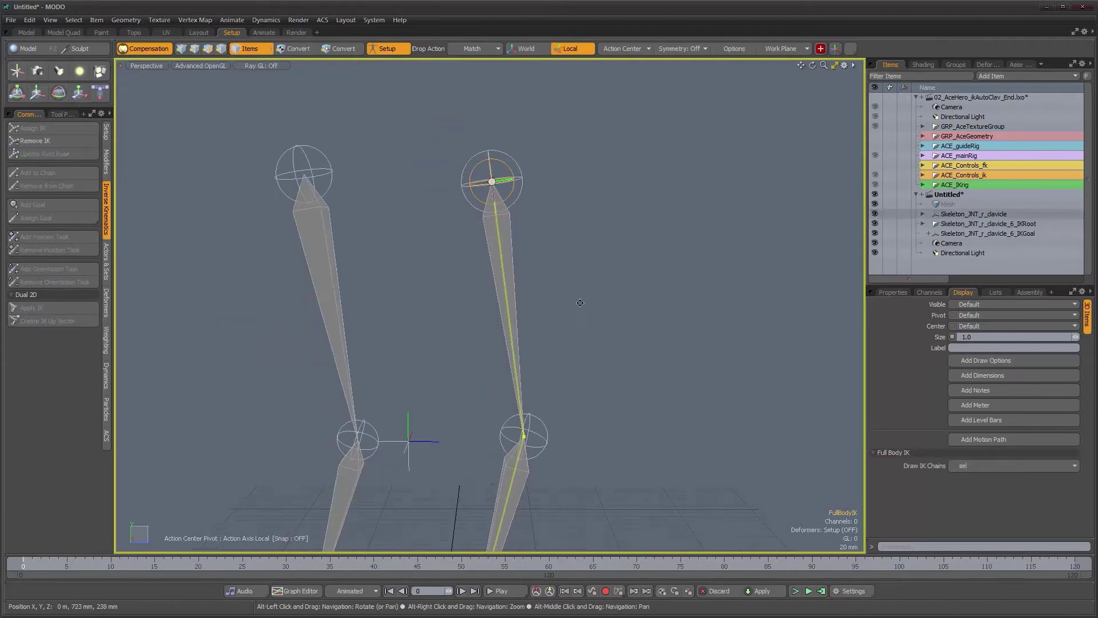
left_click(923, 214)
scroll(994, 229, "down", 1)
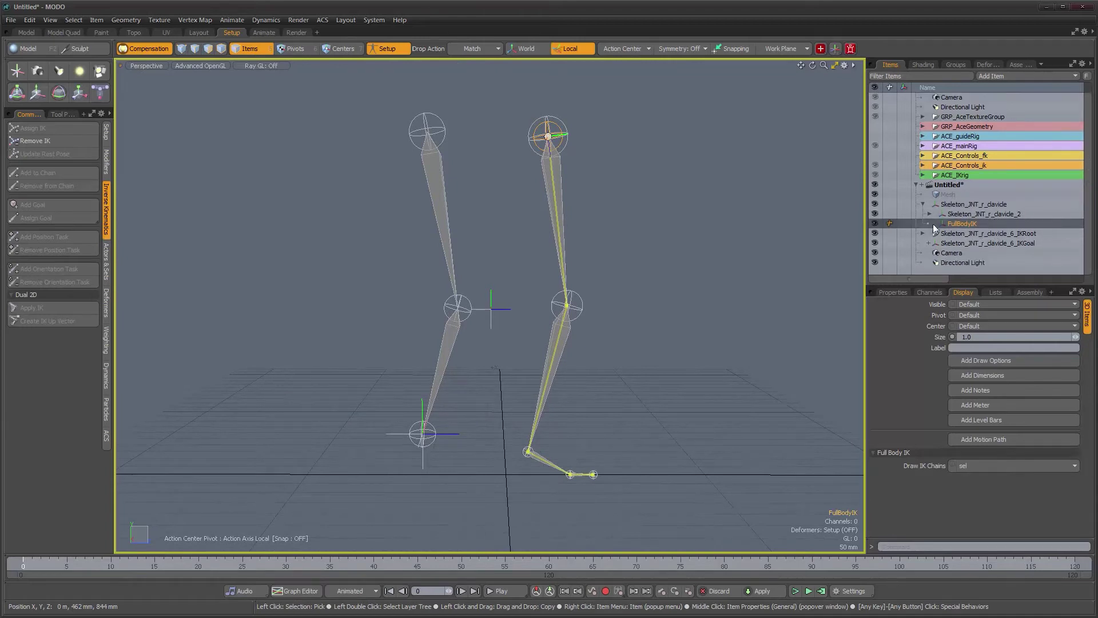
left_click_drag(658, 368, 564, 341, "alt")
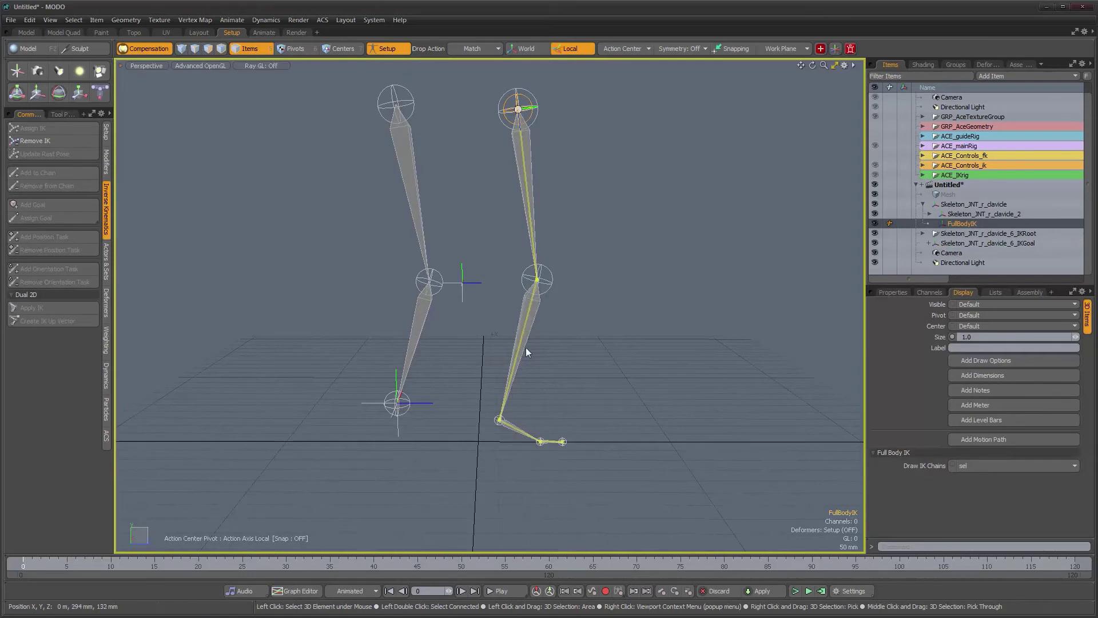
left_click_drag(517, 321, 593, 343, "alt")
scroll(559, 317, "up", 3, "alt")
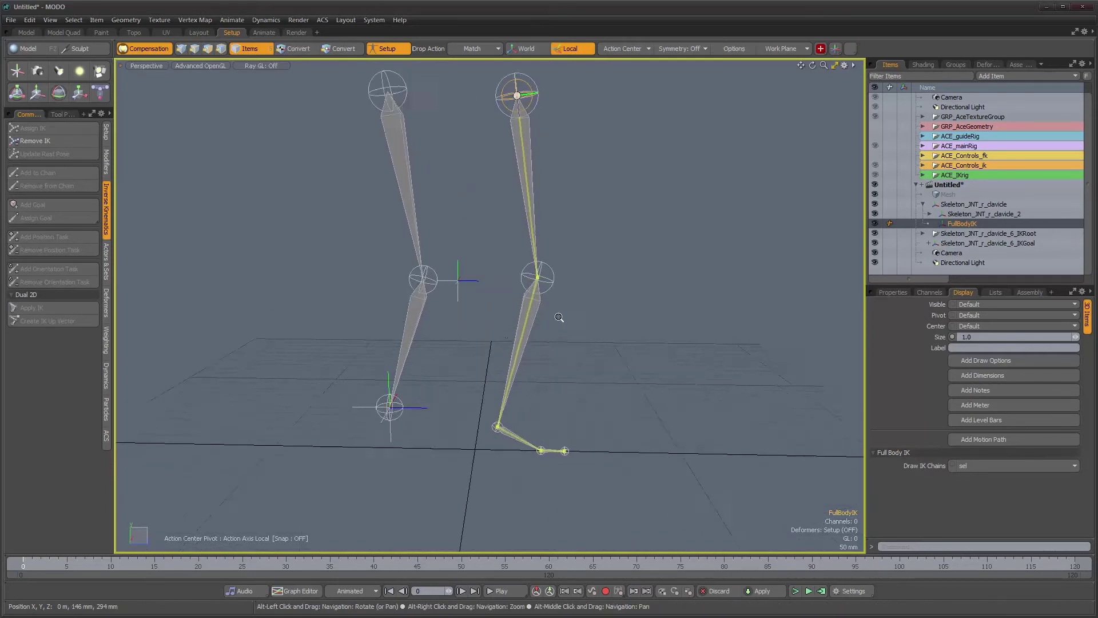
Try rotating the knee joint of the full-body IK leg, and undo the rotation.
left_click(550, 285)
left_click_drag(555, 289, 564, 304, "alt")
key("e")
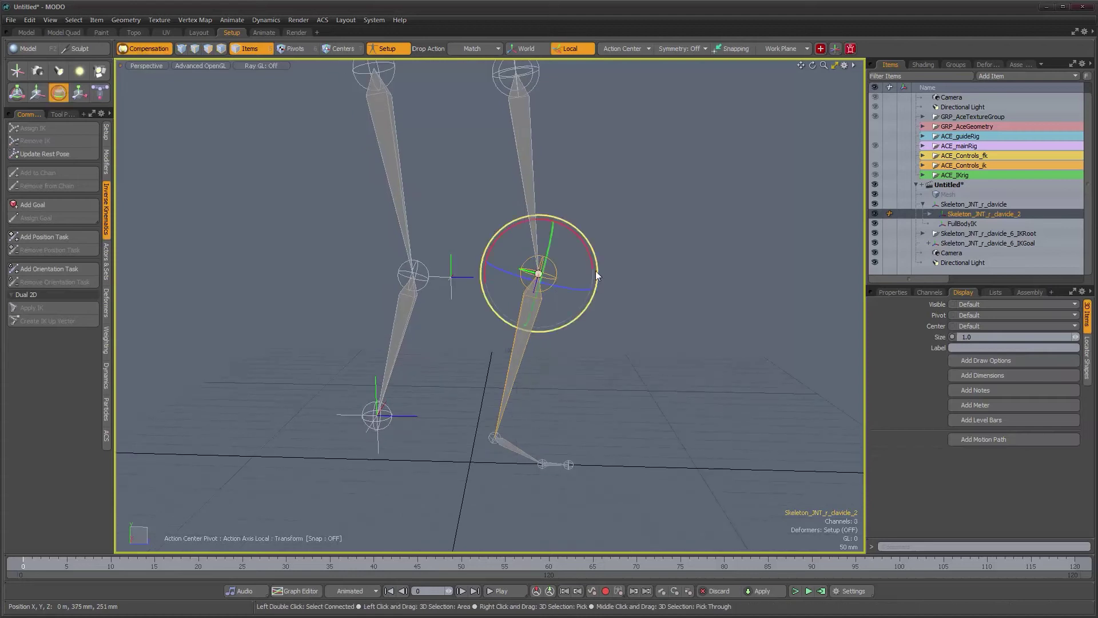
left_click_drag(587, 252, 626, 273)
key("ctrl+z")
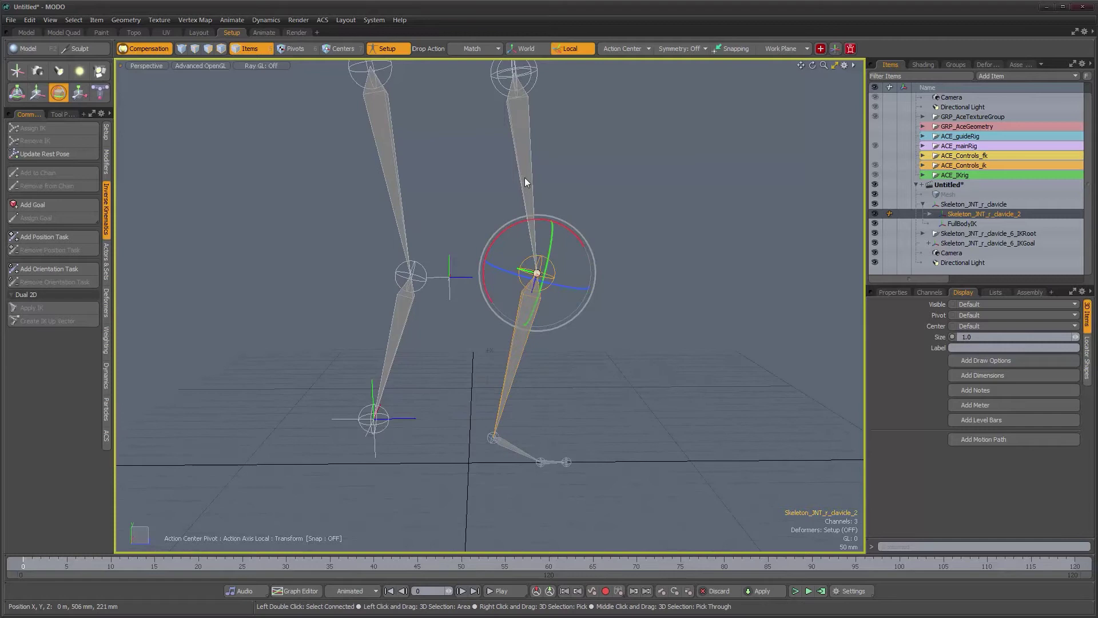
left_click_drag(574, 170, 572, 212, "alt+shift")
key("space")
left_click_drag(564, 368, 563, 366, "alt")
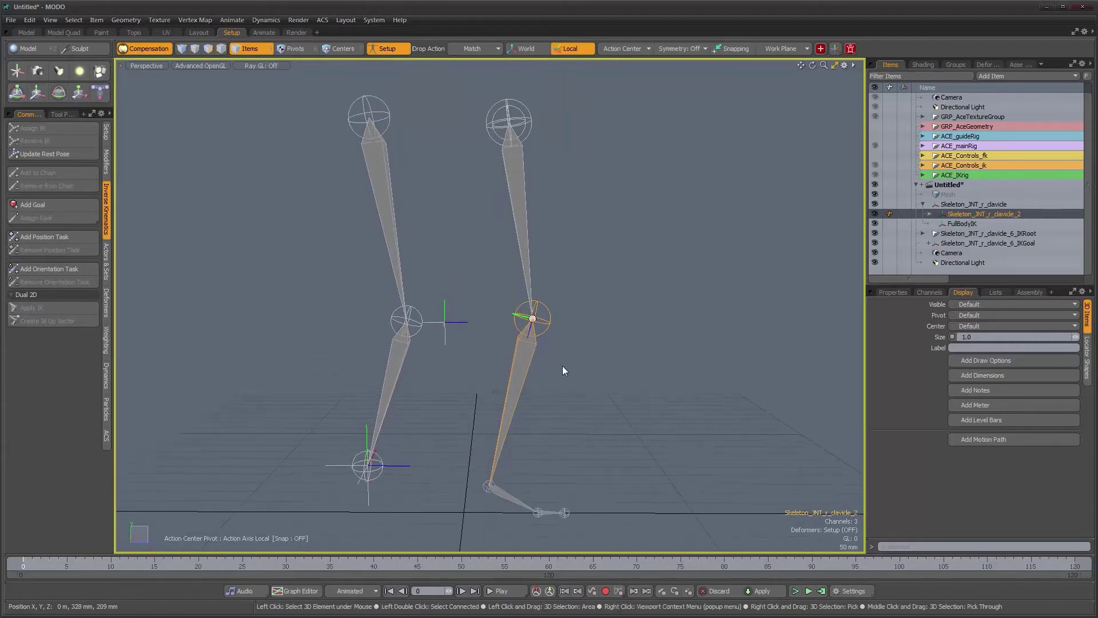
Compare the Dual 2D leg's IK goal with the knee joint of the full-body IK leg by selecting each one.
left_click(403, 469)
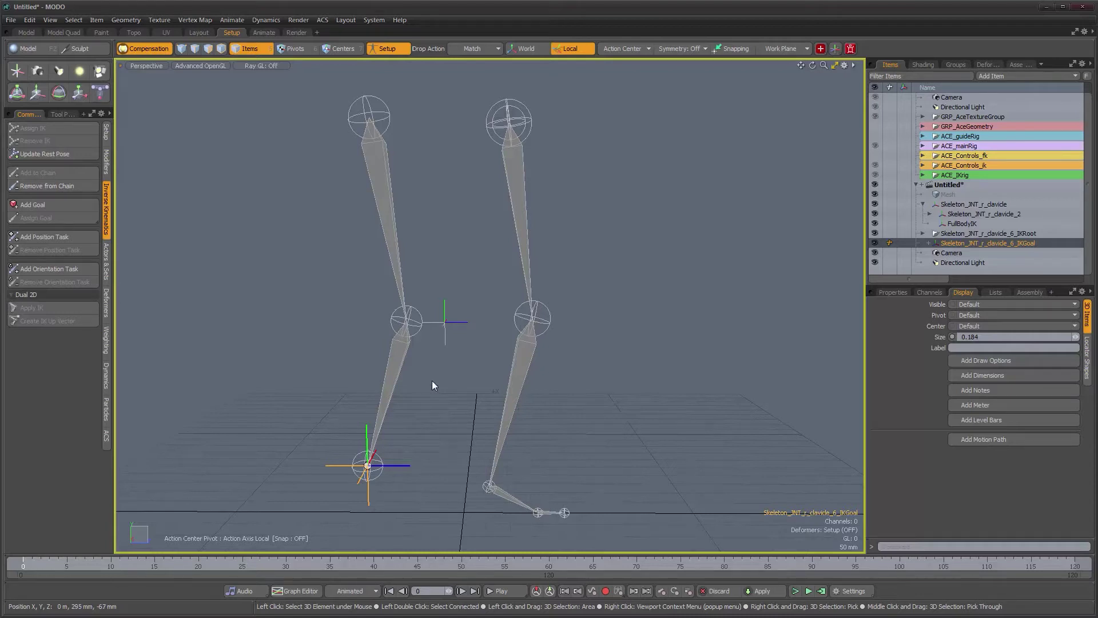
left_click_drag(572, 293, 573, 312, "alt")
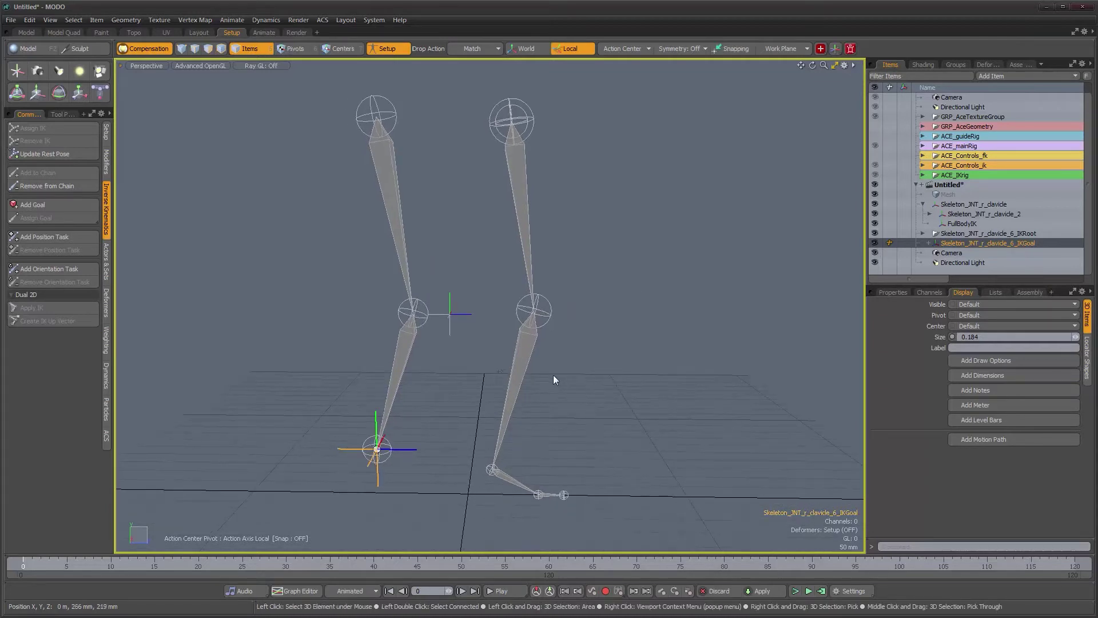
left_click(530, 355)
mouse_move(558, 386)
left_mouse_down("alt")
mouse_move(560, 373)
mouse_move(554, 384)
mouse_move(585, 381)
mouse_move(552, 379)
mouse_move(564, 399)
left_mouse_up("alt")
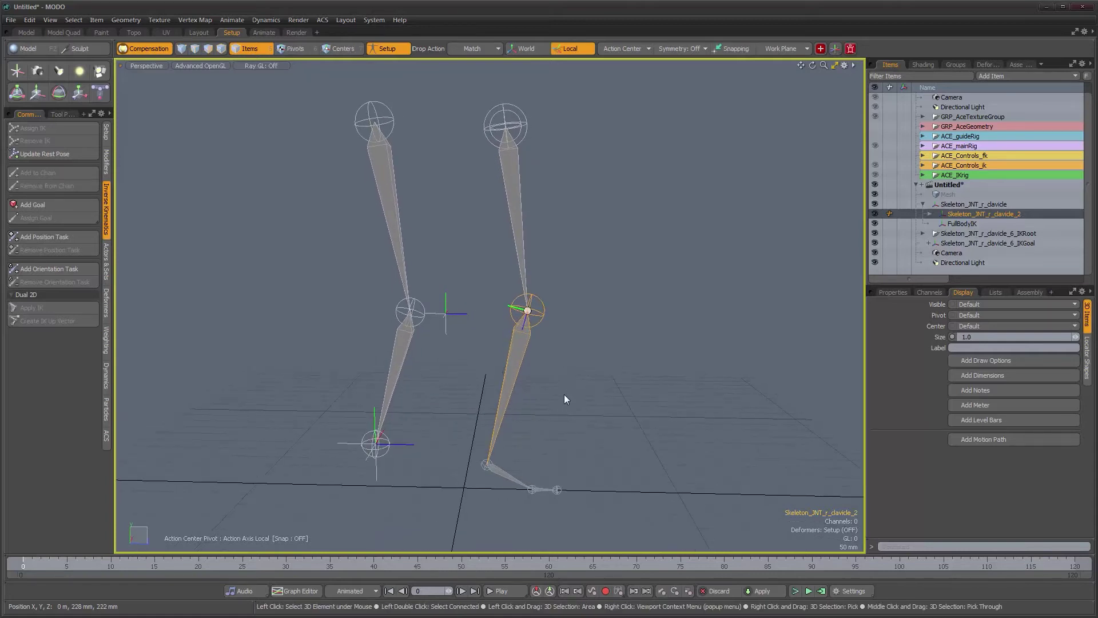
Select the ankle joint of the five-joint leg, expand its joint hierarchy and add an IK goal to the ankle.
left_click(500, 470)
right_click_drag(513, 469, 497, 388, "alt")
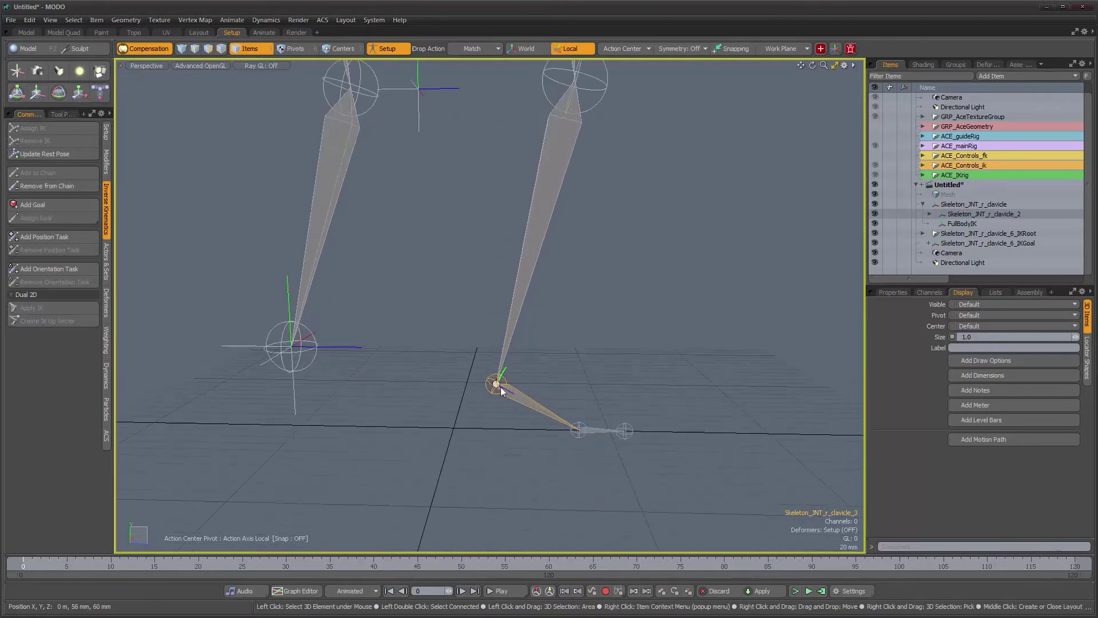
left_click_drag(551, 362, 520, 455, "alt+shift")
right_click_drag(539, 450, 488, 456, "alt")
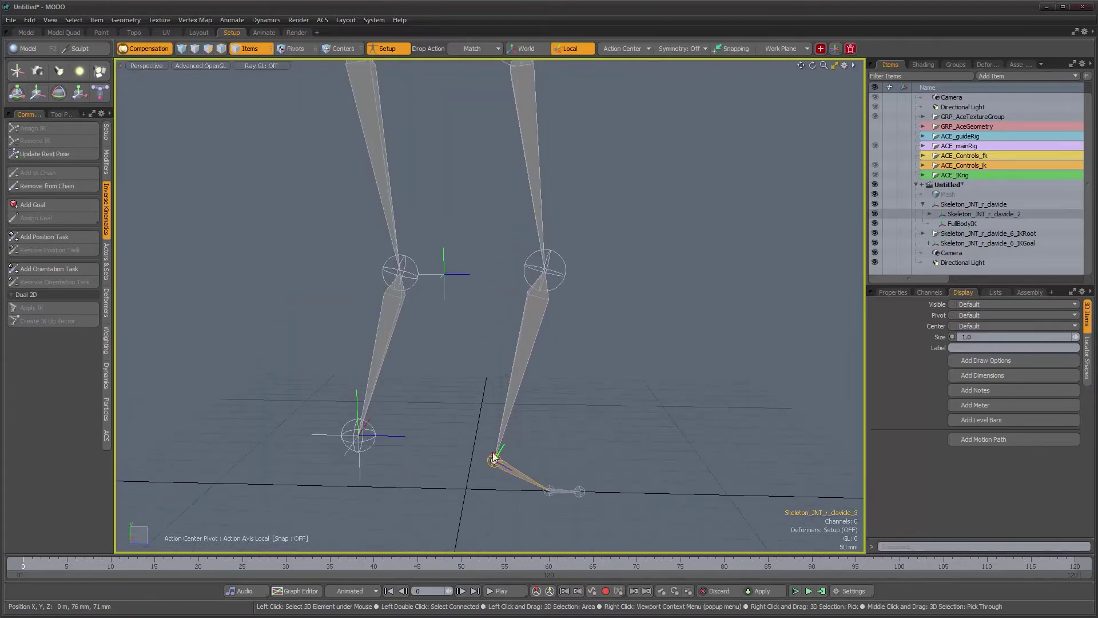
right_click_drag(563, 405, 547, 400, "alt")
mouse_move(546, 401)
left_mouse_down("alt+shift")
mouse_move(514, 443)
mouse_move(548, 422)
left_mouse_up("alt+shift")
right_click_drag(548, 422, 535, 417, "alt")
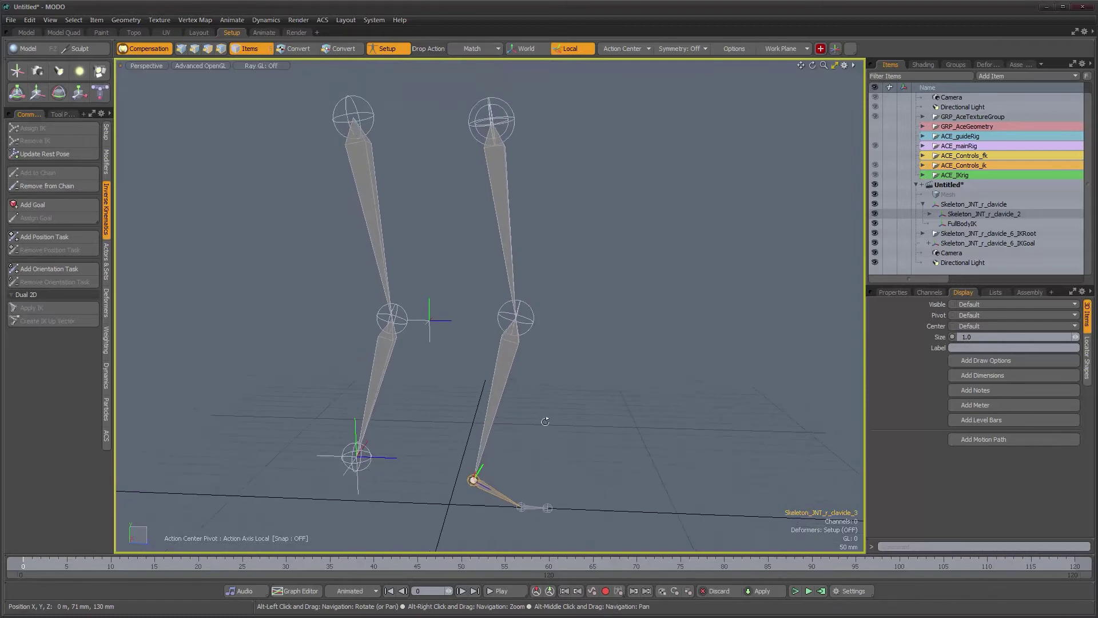
left_click(930, 214)
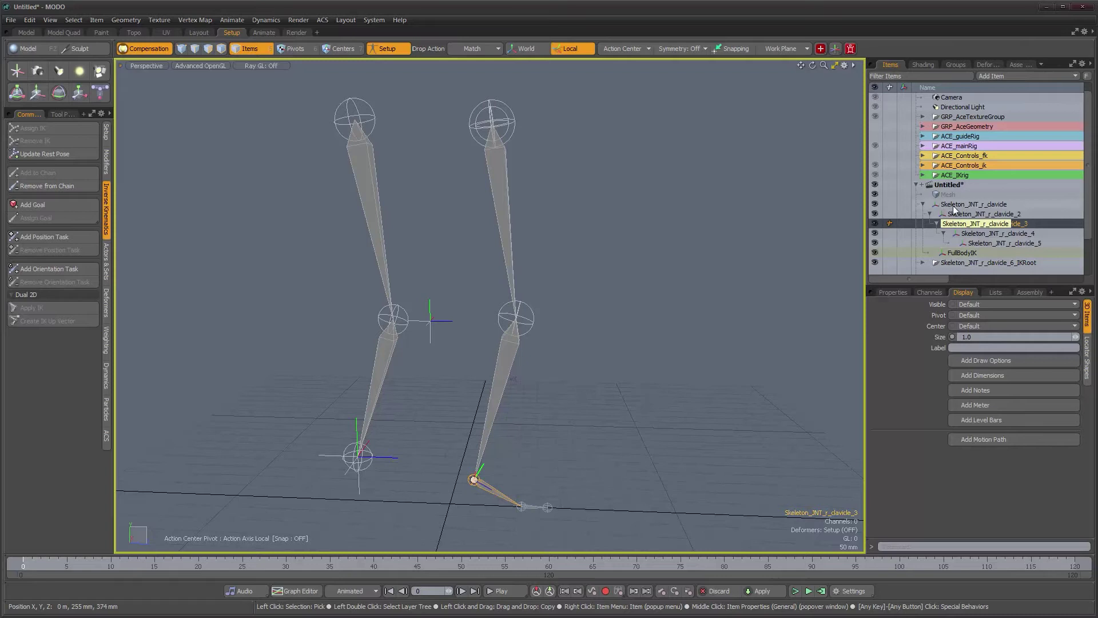
left_click_drag(603, 244, 614, 246, "alt")
left_click_drag(553, 307, 515, 422, "alt")
left_click_drag(476, 474, 467, 366, "alt+shift")
left_click_drag(467, 366, 539, 351, "ctrl+alt")
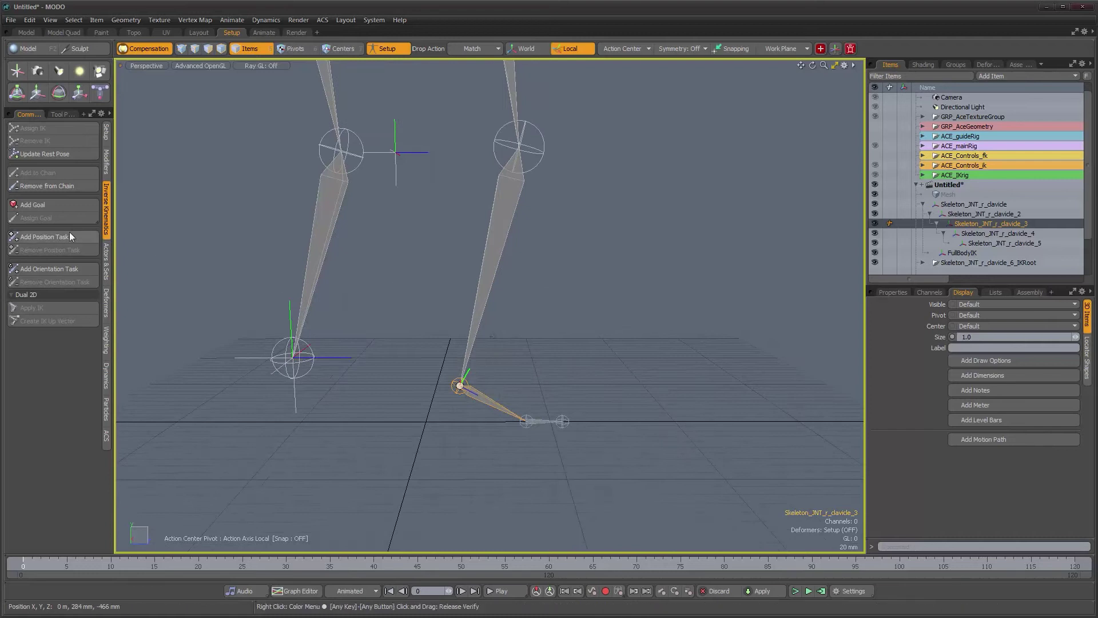
left_click(38, 207)
left_click_drag(418, 355, 426, 378, "alt")
left_click_drag(426, 378, 434, 348, "ctrl+alt")
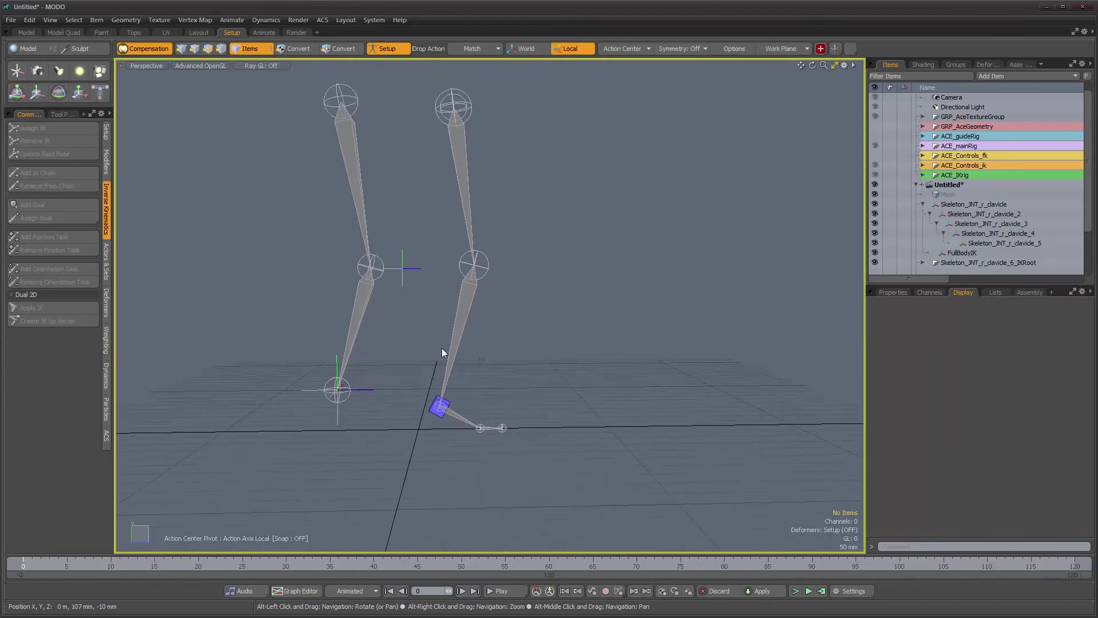
Select the ankle goal, try moving it with the Move tool, and undo the move.
left_click(441, 407)
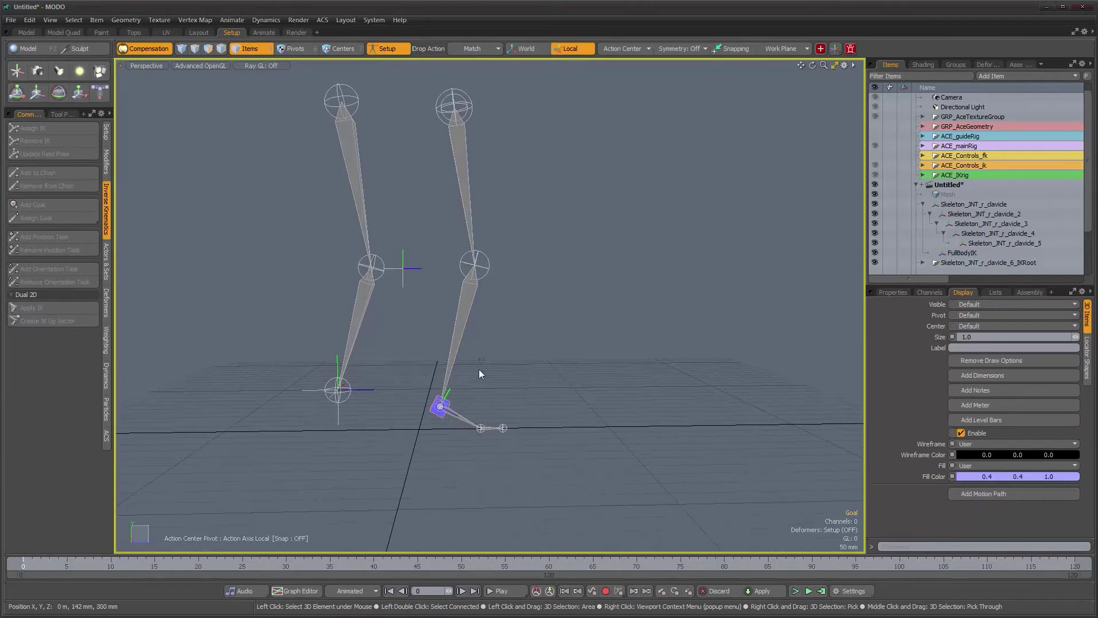
right_click_drag(447, 380, 503, 386, "alt")
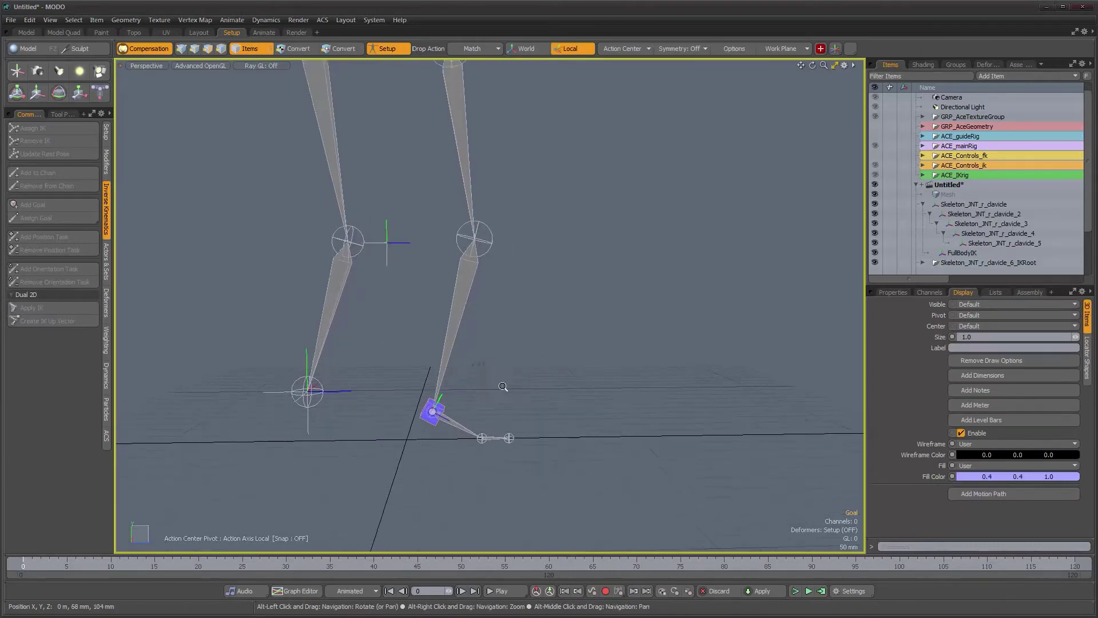
left_click_drag(503, 387, 483, 403, "alt")
key("w")
right_click_drag(505, 403, 493, 398, "alt")
left_click_drag(493, 397, 492, 315)
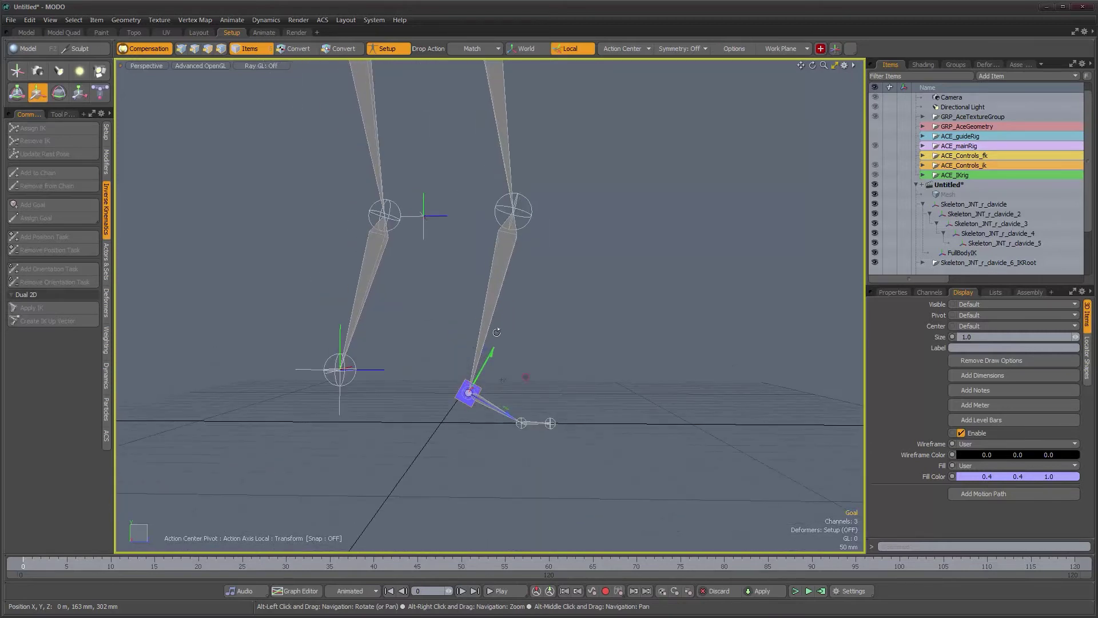
left_click_drag(526, 363, 391, 326, "alt")
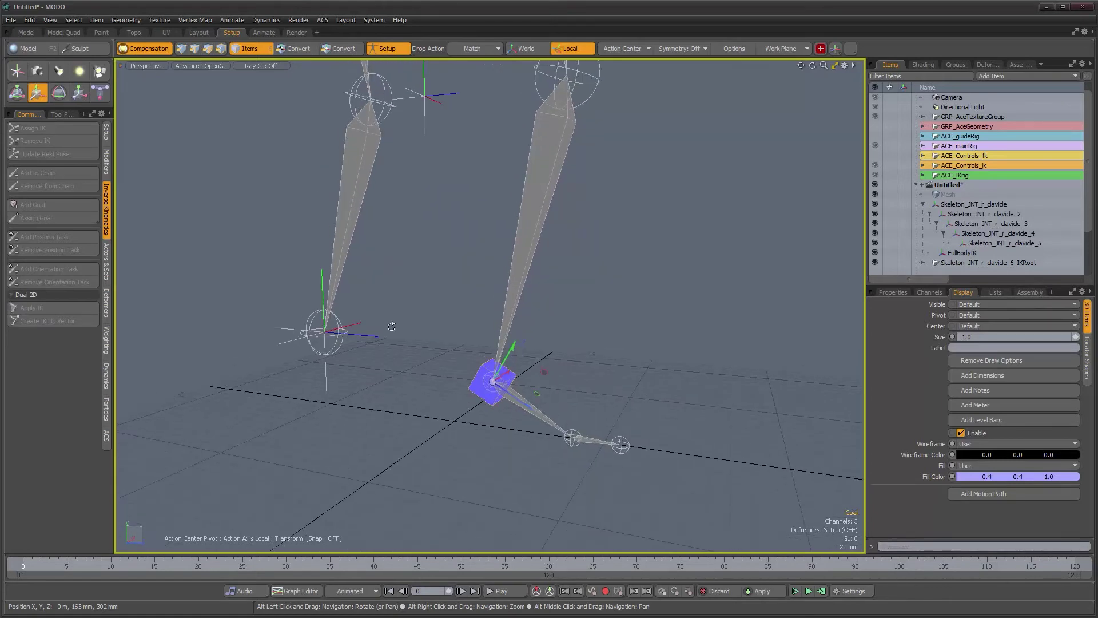
left_click_drag(549, 346, 498, 344, "alt")
left_click_drag(462, 382, 537, 304)
key("ctrl+z")
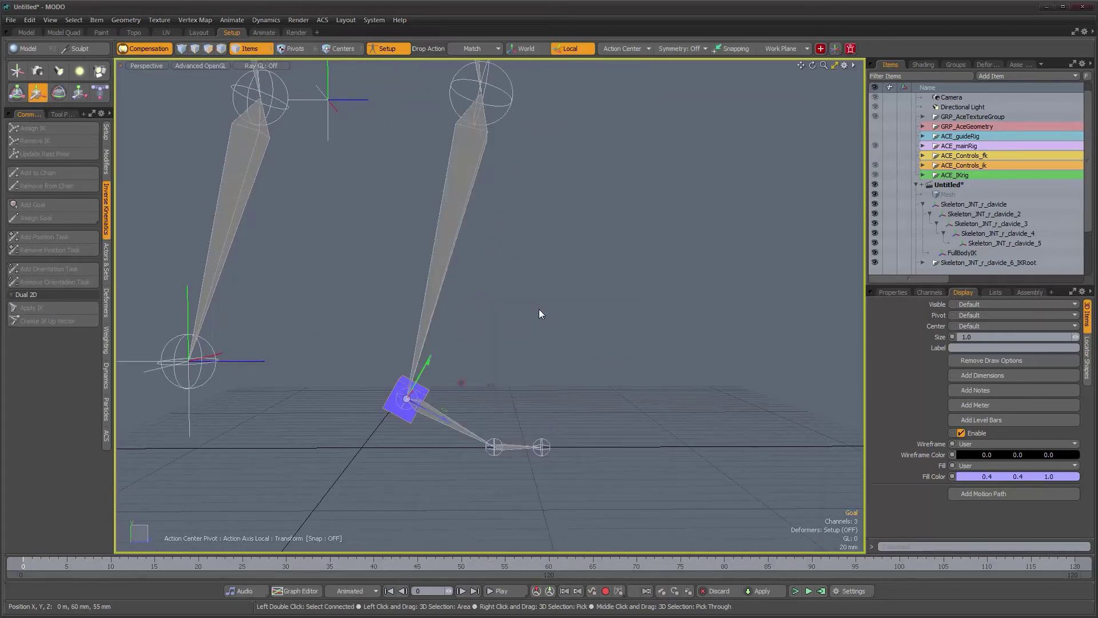
Try rotating the ankle goal of the full-body IK leg, and undo the rotation.
key("e")
left_click_drag(502, 378, 484, 400, "alt")
key("ctrl+z")
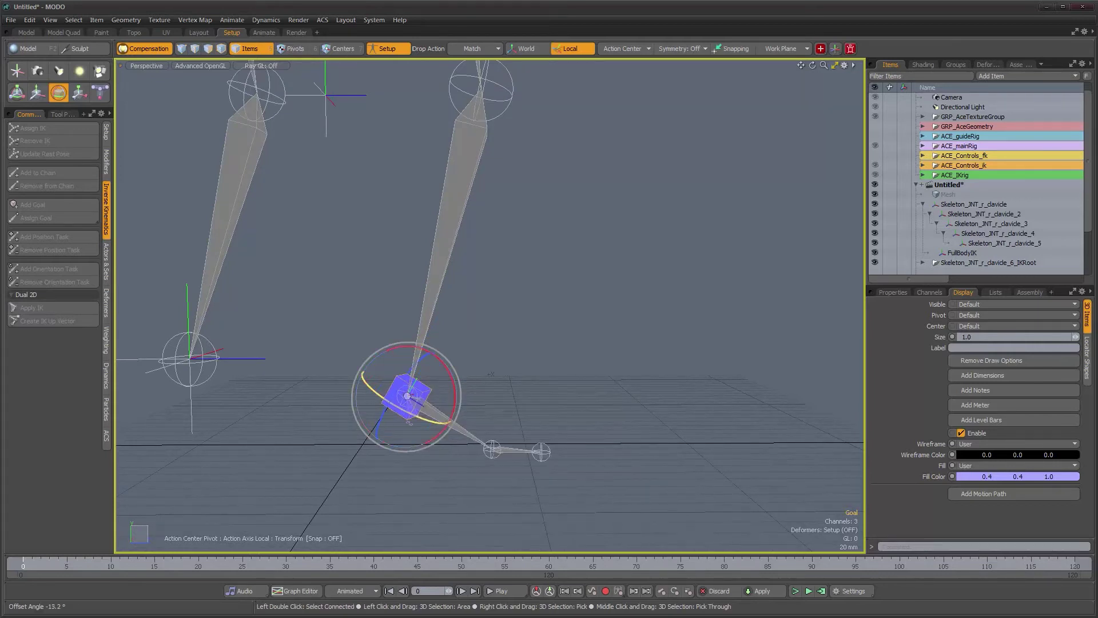
Add an IK goal to the ball joint of the foot and another to the toe-tip joint.
left_click_drag(496, 390, 560, 383, "ctrl+alt")
left_click(514, 370)
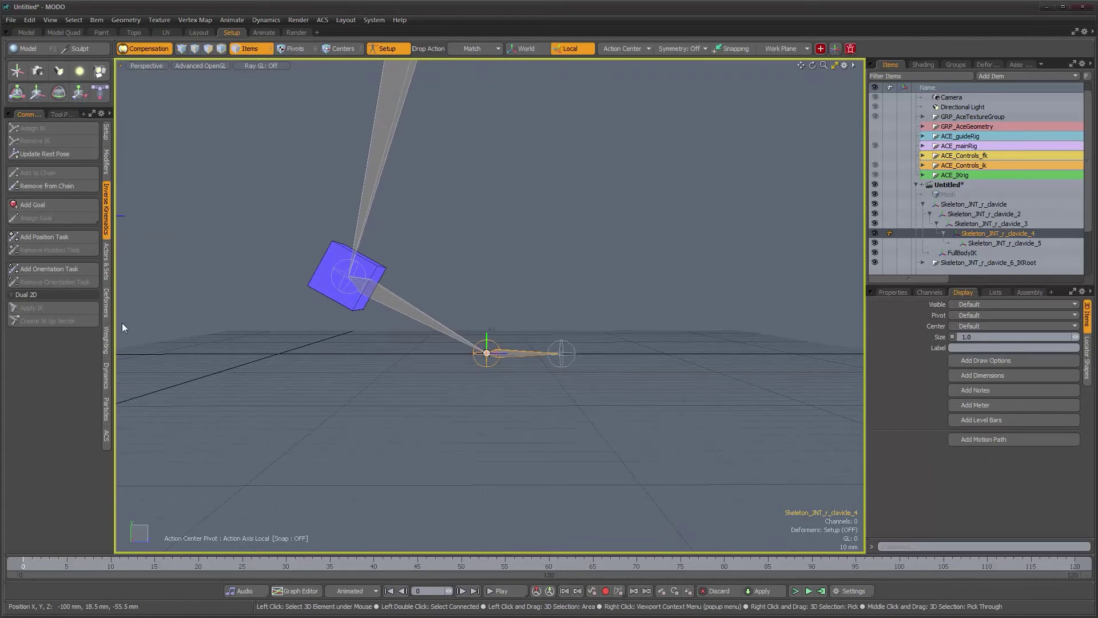
left_click(54, 205)
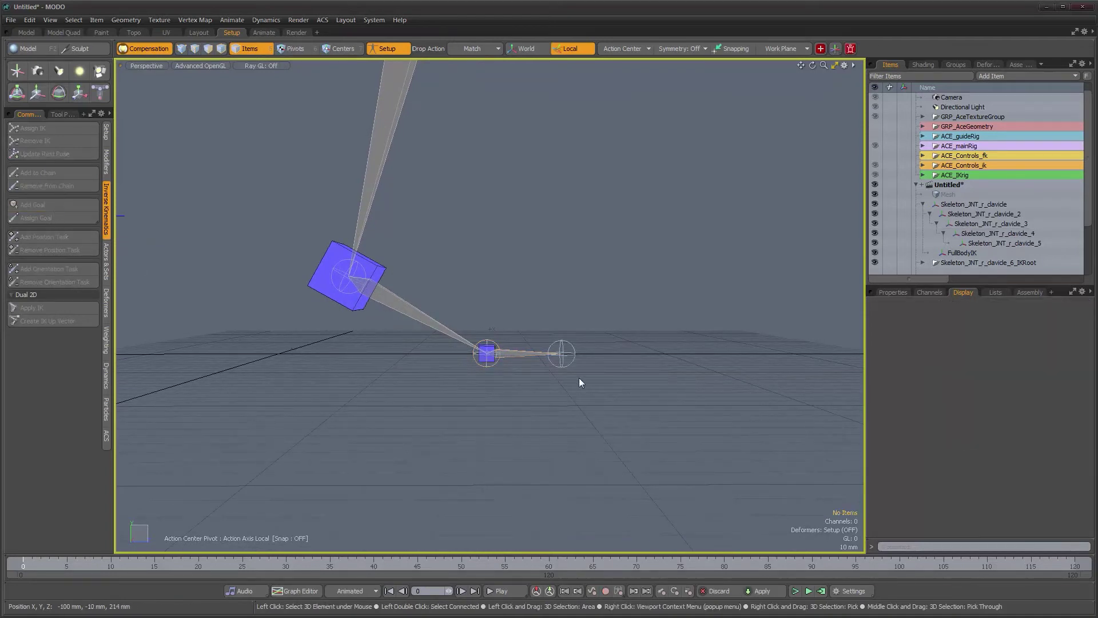
left_click(573, 359)
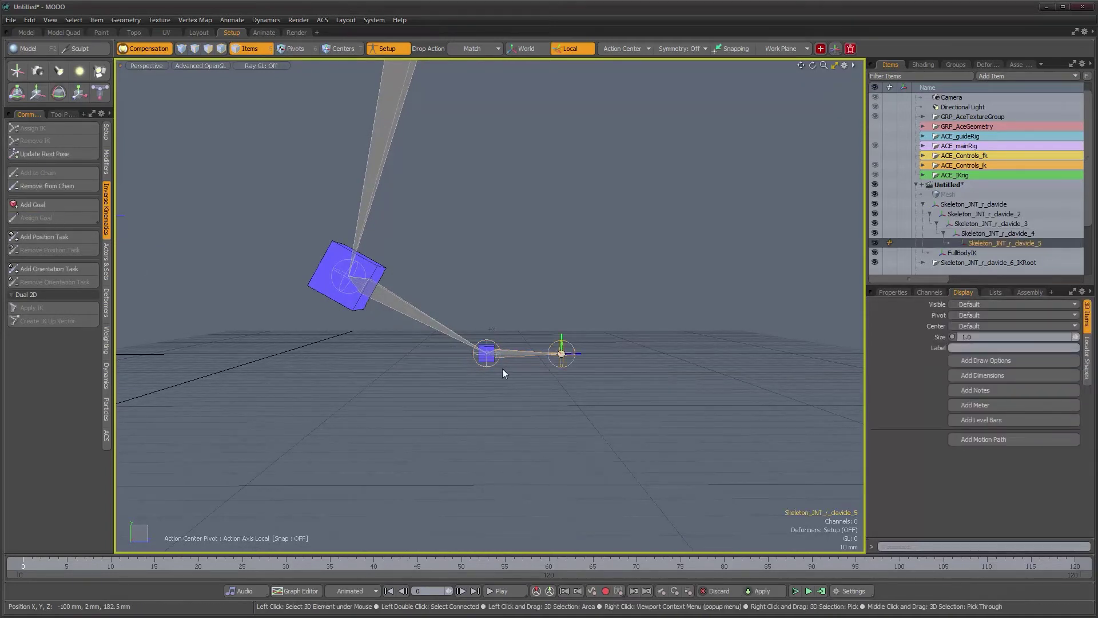
left_click(67, 204)
left_click_drag(609, 421, 555, 388, "alt")
middle_click_drag(475, 284, 486, 349, "alt")
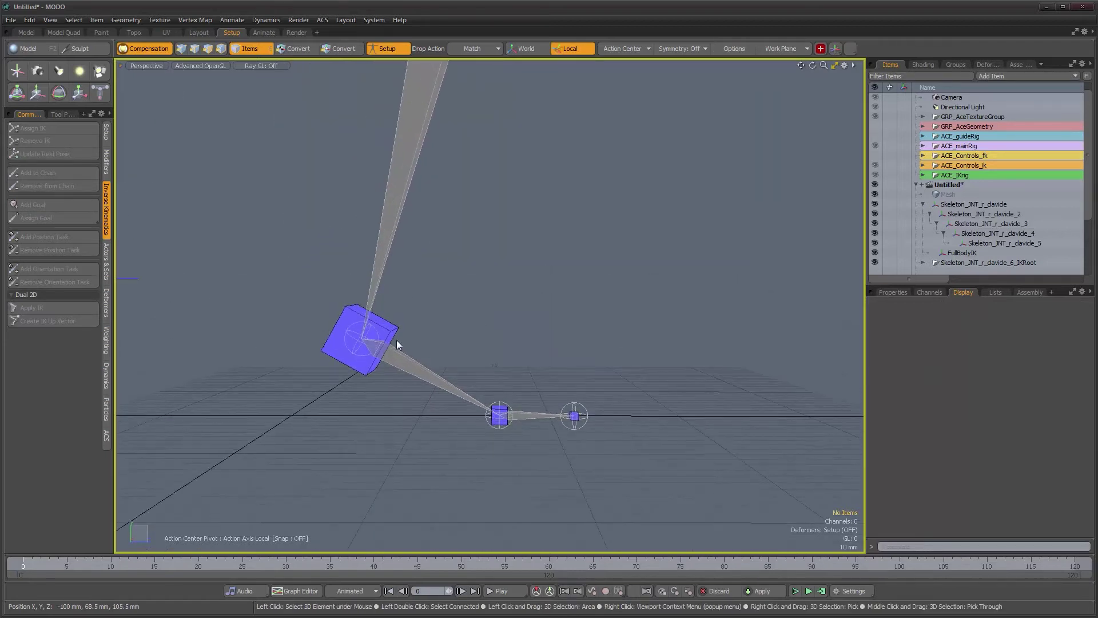
Try moving the ankle goal with the ball and toe-tip goals in place, and undo the moves.
left_click(396, 344)
scroll(405, 341, "down", 3)
key("w")
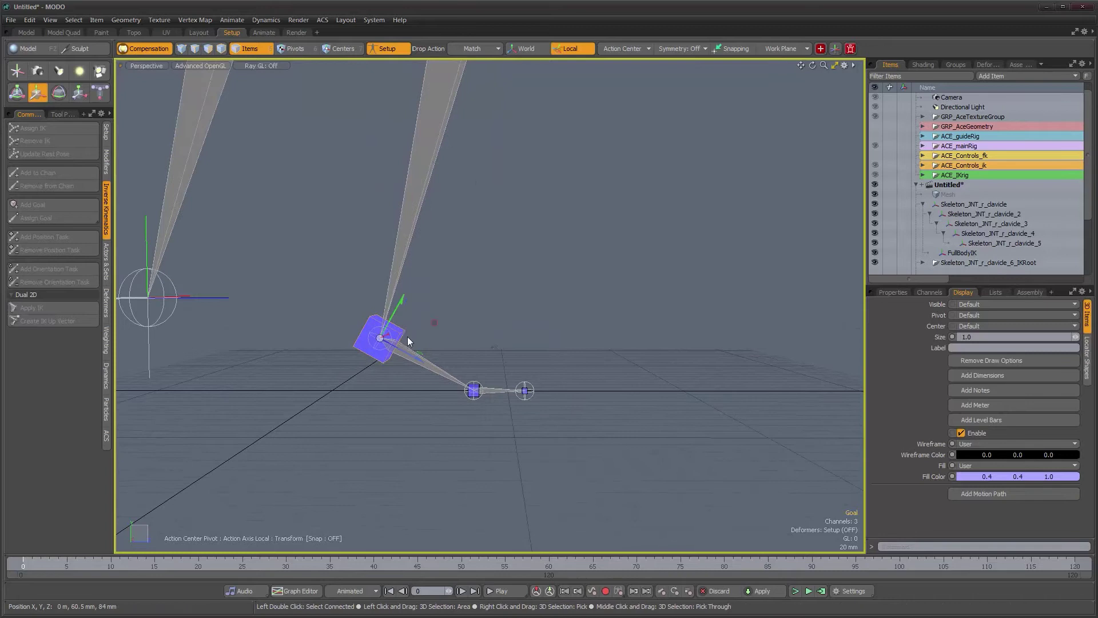
left_click_drag(434, 326, 534, 211)
scroll(532, 212, "down", 3)
middle_click_drag(552, 208, 450, 376, "alt")
scroll(461, 353, "down", 1)
left_click_drag(452, 362, 458, 308)
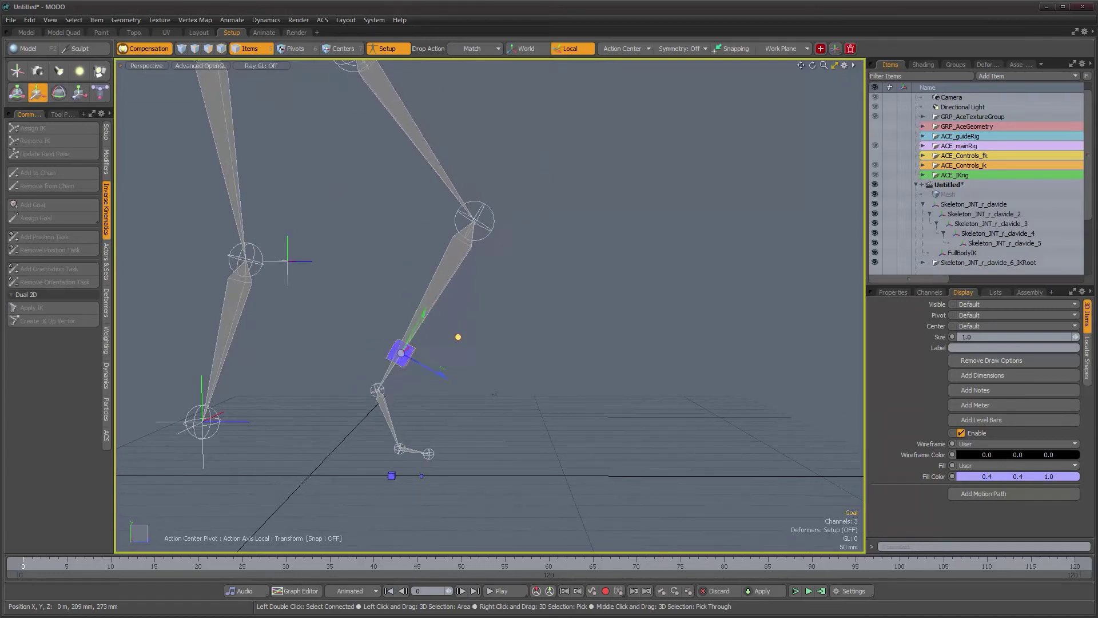
left_click_drag(474, 355, 417, 352)
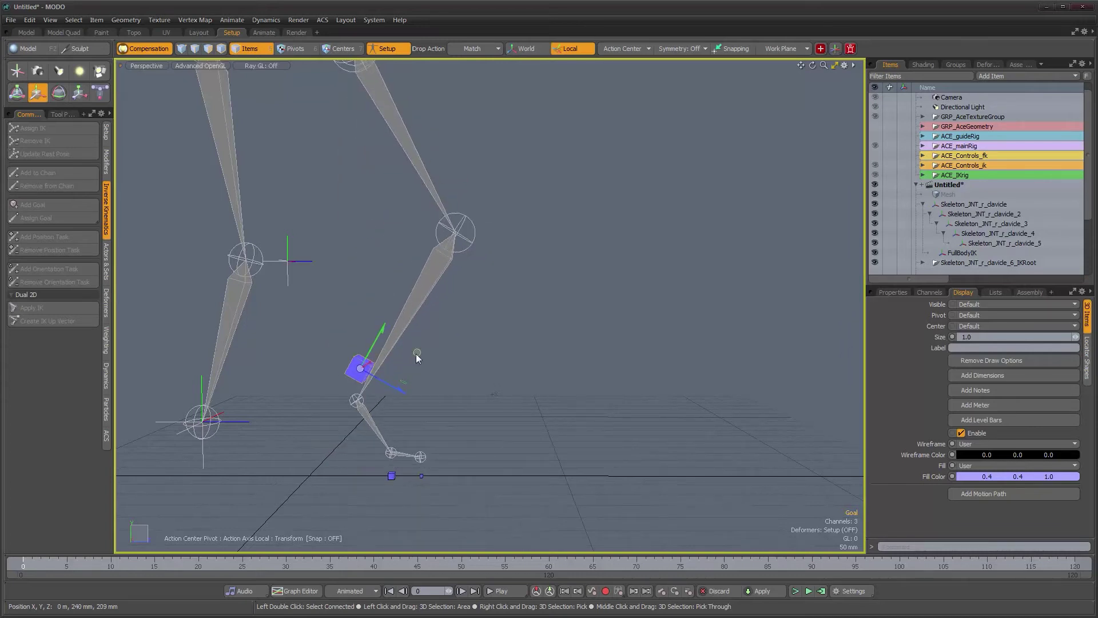
key("ctrl+z")
key("ctrl+z")
Select the toe-tip goal, try moving it away from the foot, and undo the moves.
middle_click_drag(411, 395, 425, 332, "alt")
right_click_drag(425, 332, 559, 393, "alt")
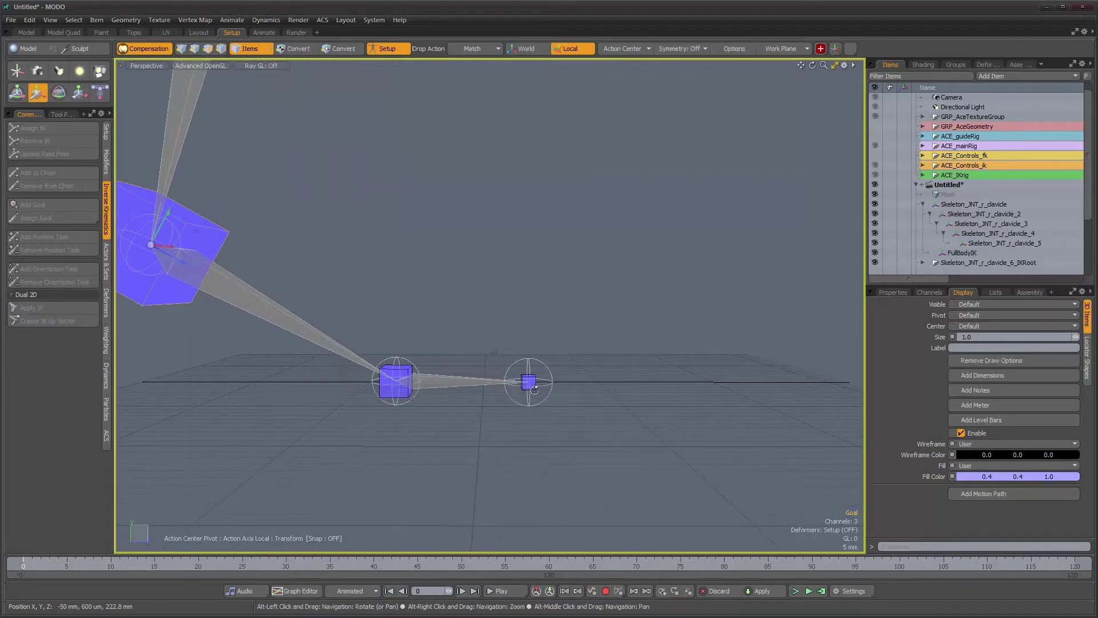
key("q")
left_click(534, 389)
key("w")
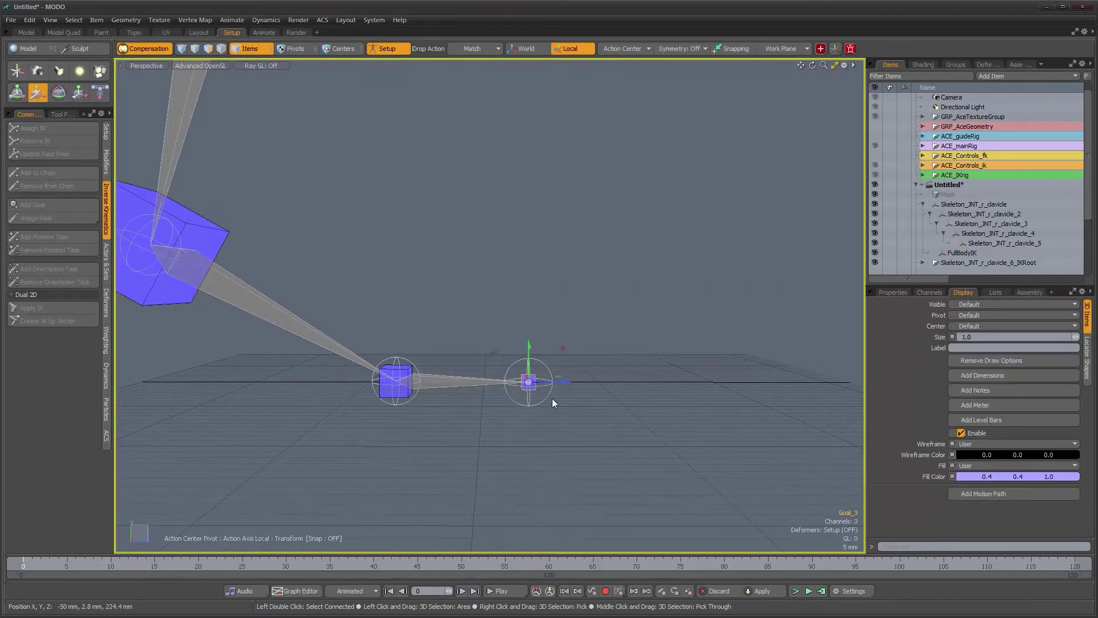
right_click_drag(552, 399, 551, 385, "alt")
mouse_move(563, 348)
left_mouse_down()
mouse_move(555, 282)
mouse_move(483, 184)
mouse_move(550, 351)
mouse_move(547, 338)
left_mouse_up()
key("ctrl+z")
right_click_drag(558, 325, 454, 402, "alt")
left_click_drag(546, 397, 581, 375)
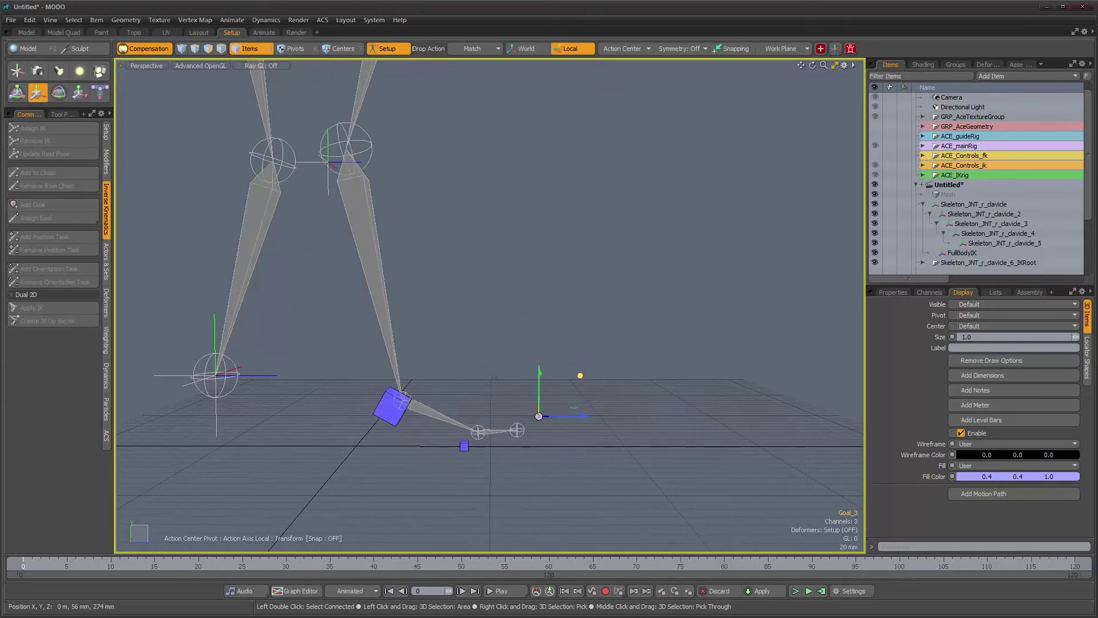
key("ctrl+z")
Try rotating the toe-tip goal, and undo the rotation.
left_click_drag(533, 432, 549, 470, "ctrl+alt")
key("e")
key("ctrl+z")
Select the goal at the ball of the foot, try rotating it, and undo the rotation.
left_click_drag(420, 469, 484, 452, "ctrl+alt")
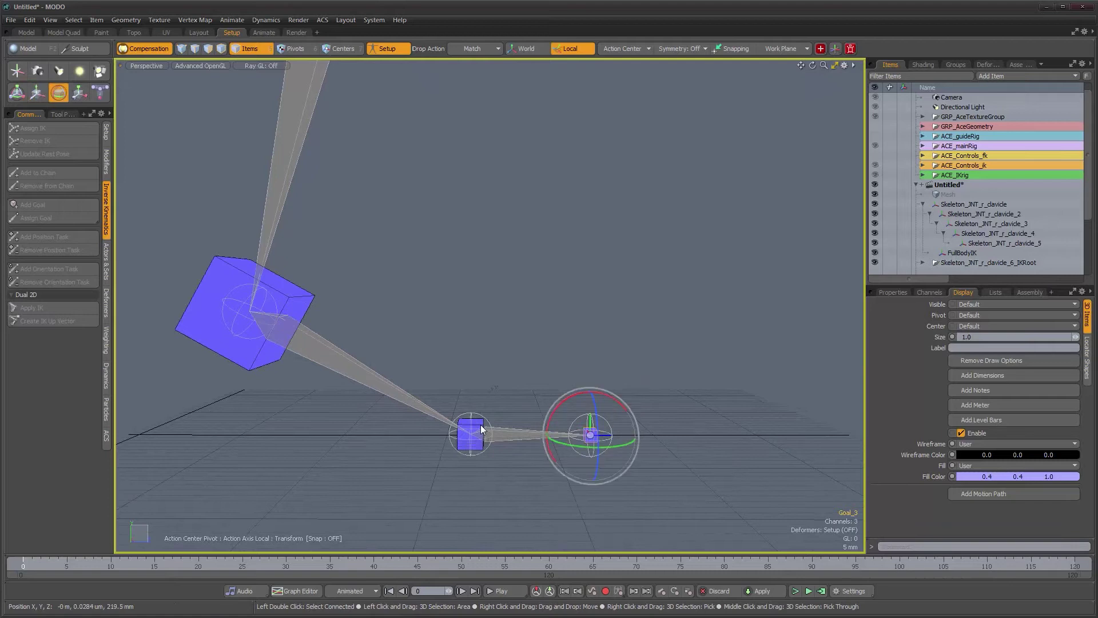
left_click(482, 430)
key("e")
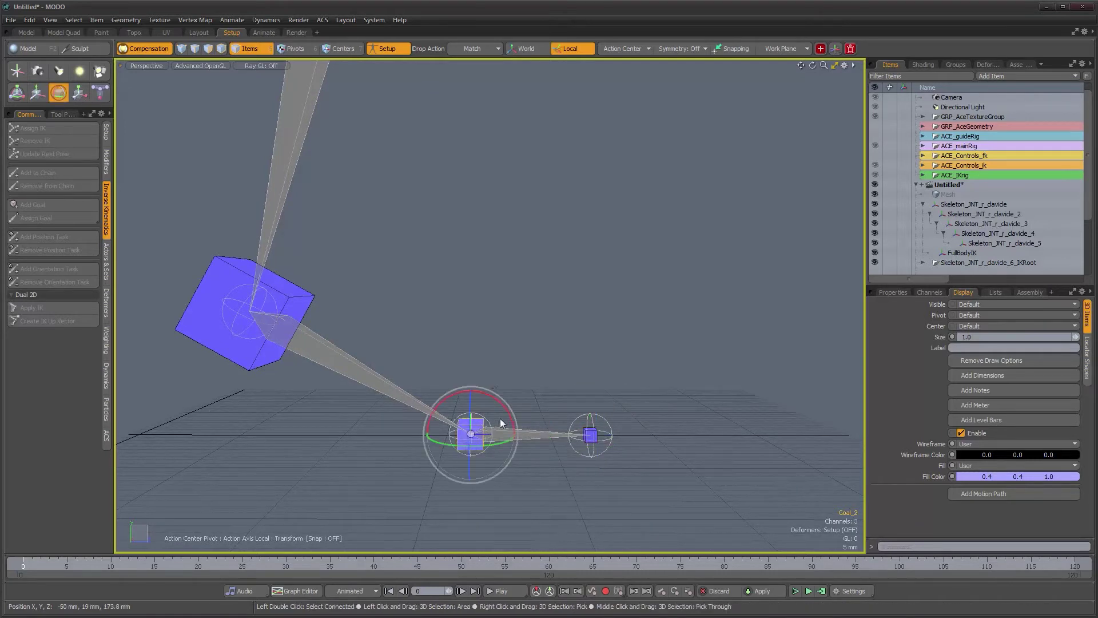
left_click_drag(507, 414, 420, 441)
key("ctrl+z")
Try moving the ball goal with both whole legs in view, and undo the move.
scroll(525, 364, "down", 6)
scroll(459, 423, "down", 1)
scroll(459, 422, "down", 5)
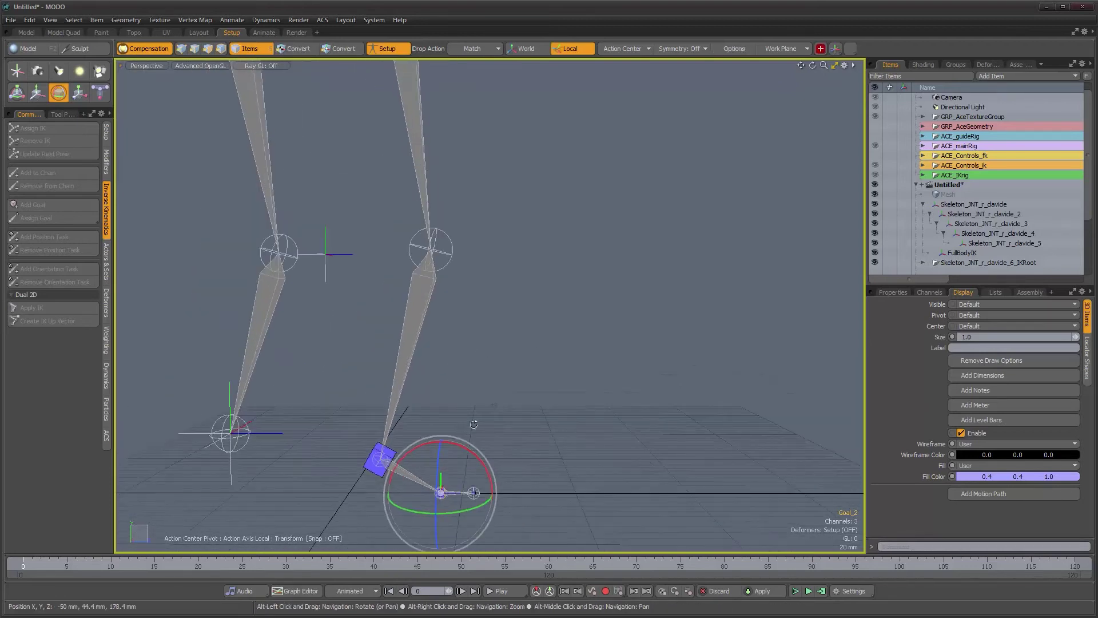
left_click_drag(471, 455, 497, 351)
left_click_drag(507, 404, 477, 462, "alt")
key("ctrl+z")
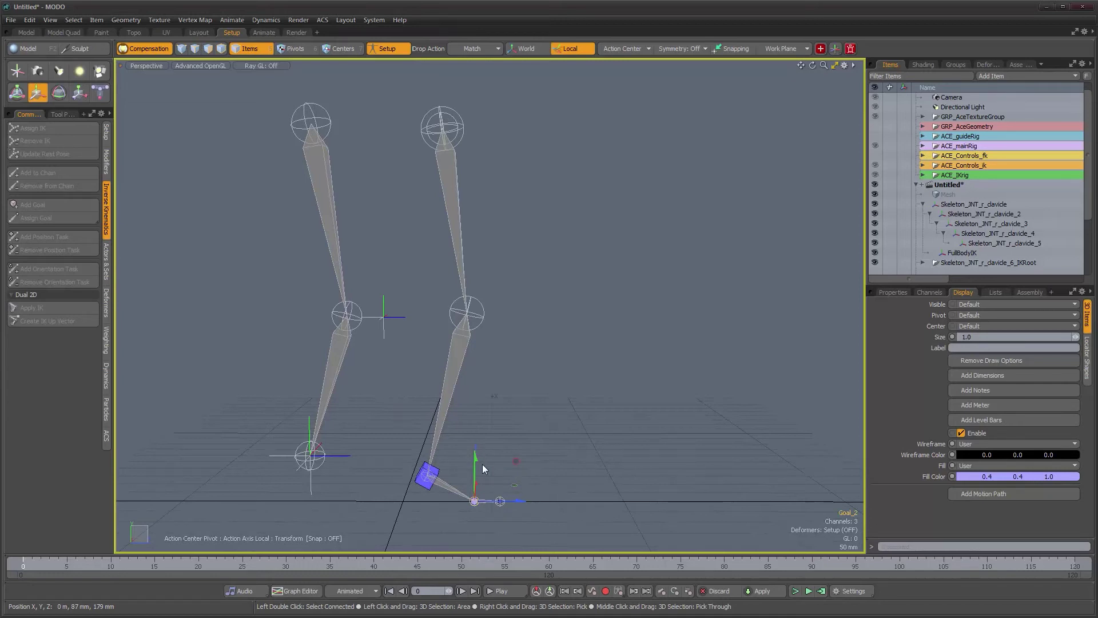
Select the ankle joint and examine close up how the foot bones and their three goals are arranged.
left_click_drag(483, 465, 505, 477, "alt")
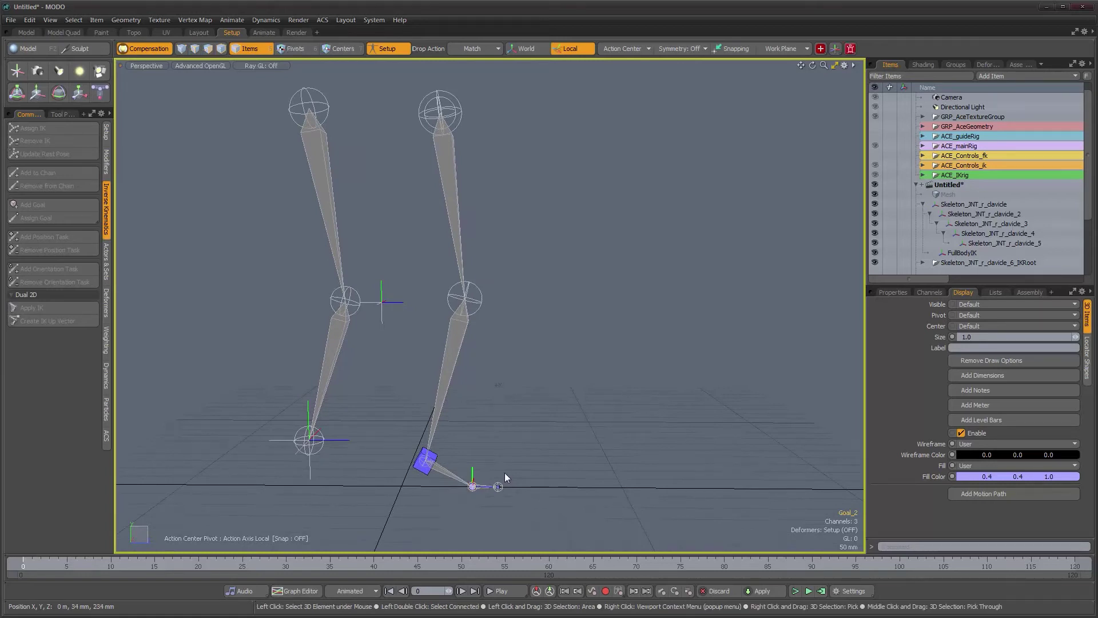
scroll(483, 366, "up", 8)
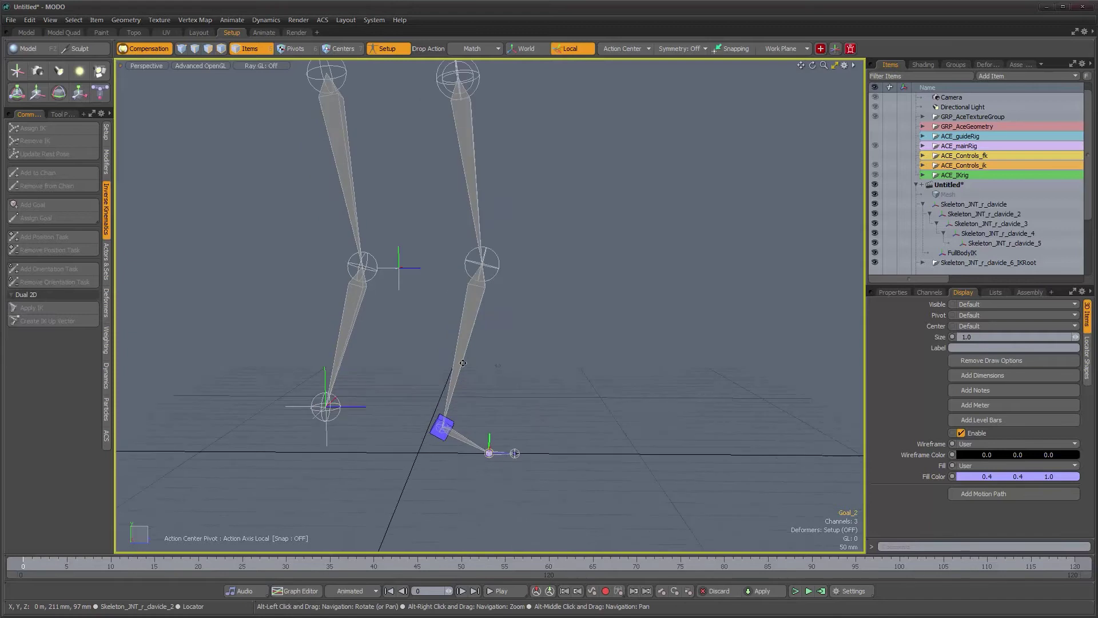
scroll(485, 355, "up", 3)
left_click_drag(520, 346, 513, 364, "alt")
left_click_drag(578, 391, 438, 390, "alt")
scroll(424, 383, "up", 3)
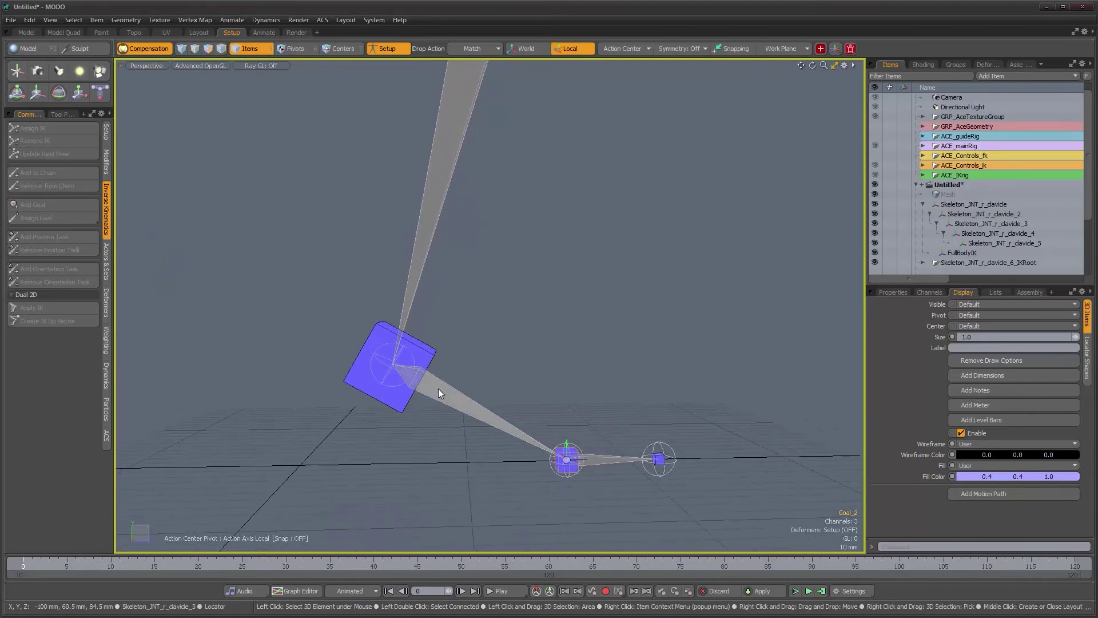
left_click(438, 389)
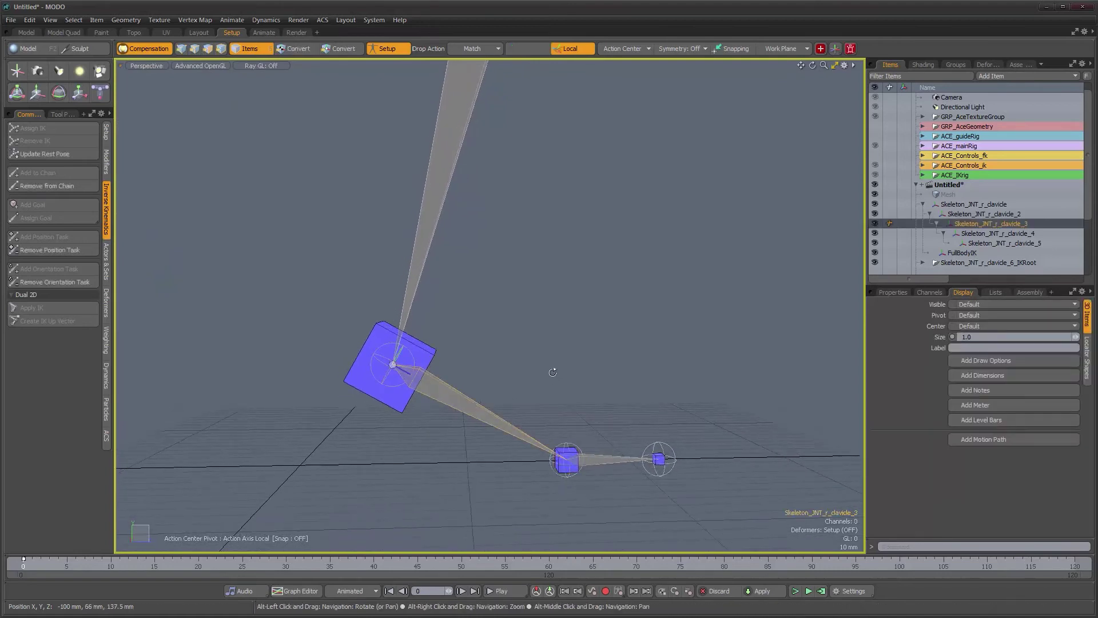
scroll(551, 371, "down", 1)
left_click_drag(527, 326, 509, 362, "alt+shift")
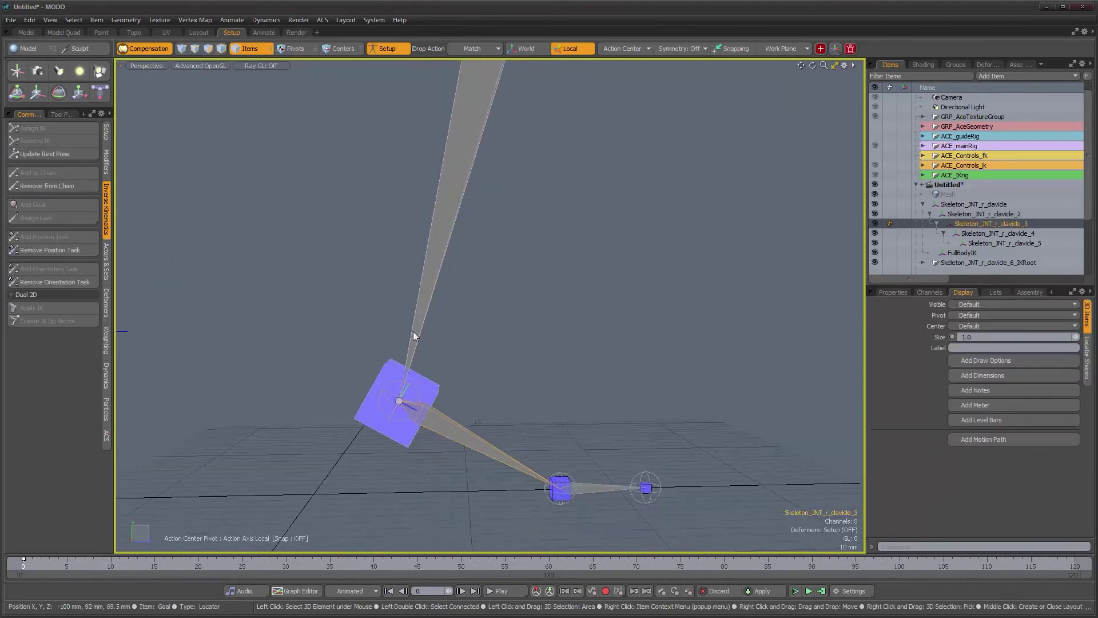
left_click_drag(491, 426, 484, 397, "alt+shift")
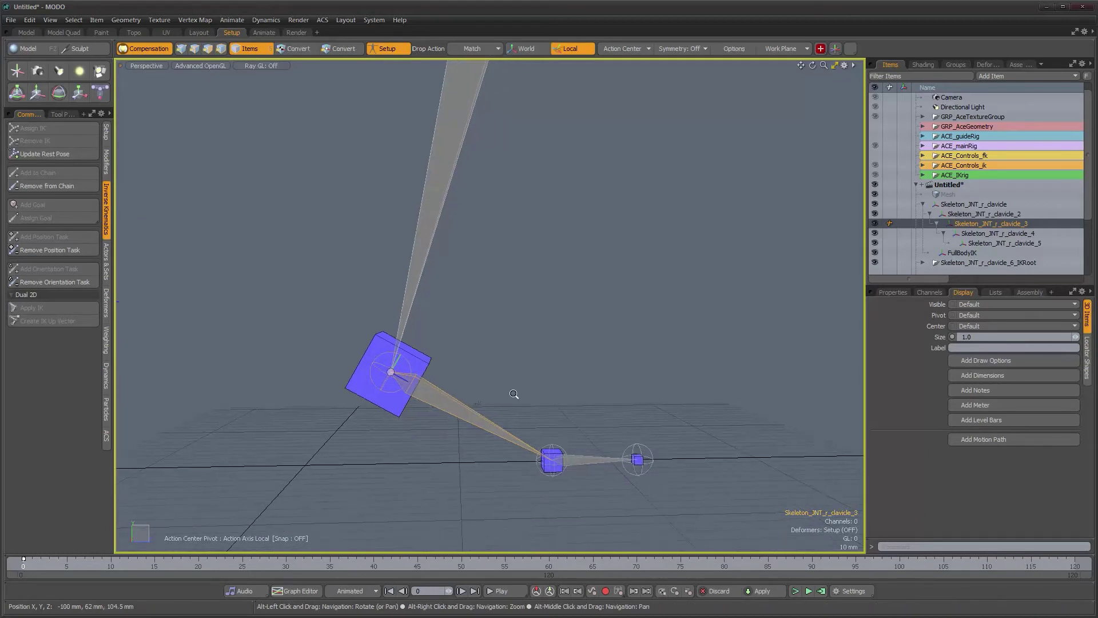
Show the selected ankle joint's inverse kinematics properties in an enlarged properties view.
scroll(515, 394, "up", 1)
left_click(894, 293)
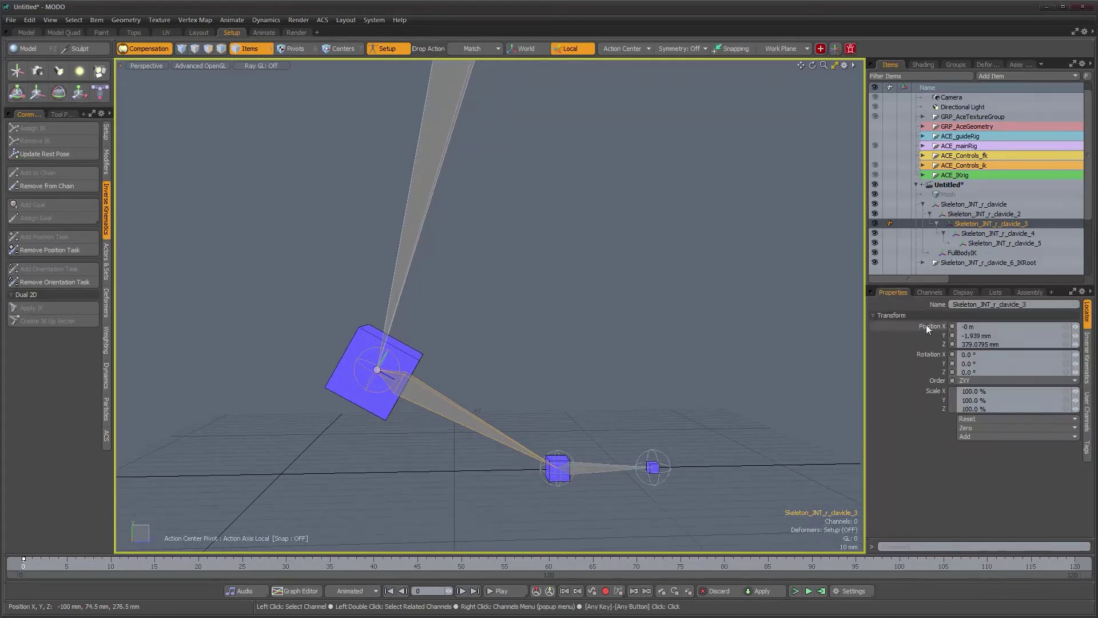
left_click(1088, 362)
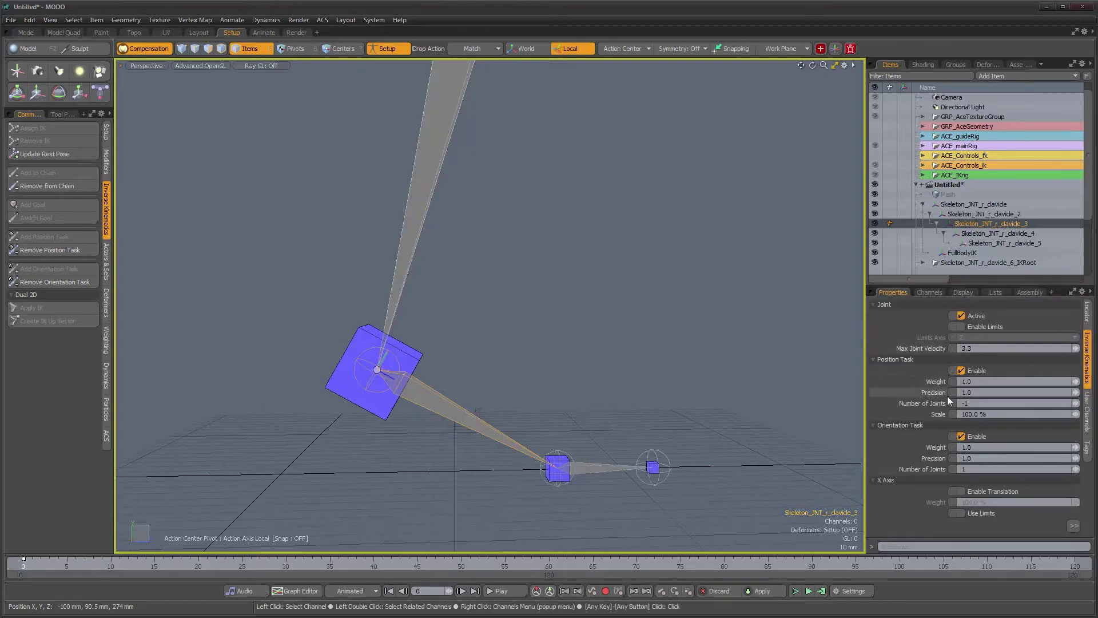
key("KP_0")
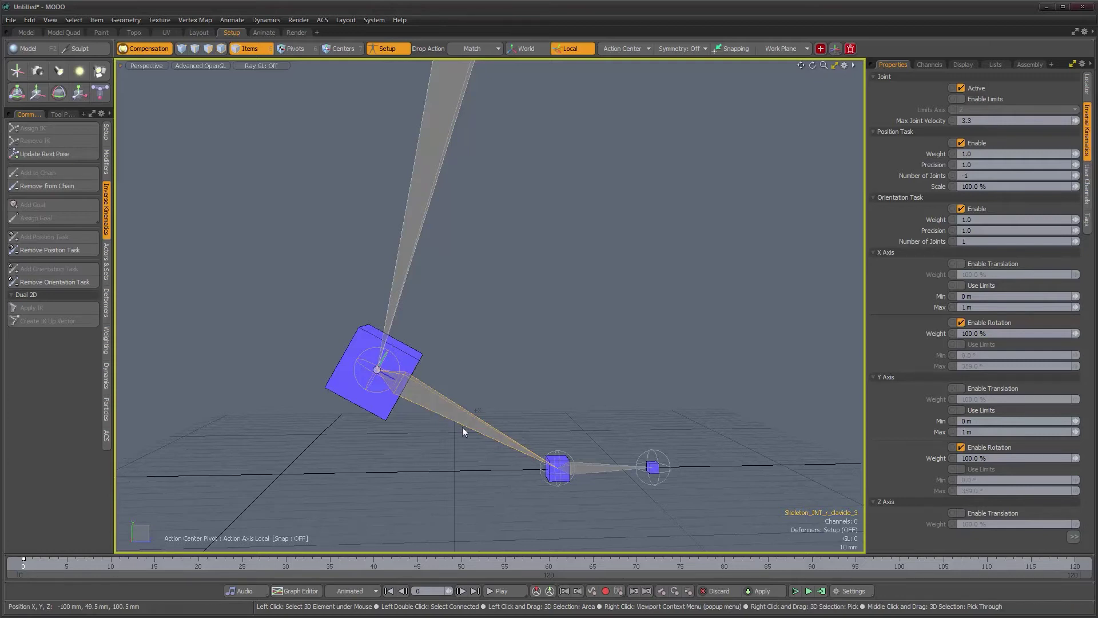
Check the IK settings of the ball and knee joints, and examine the leg chain from knee to toe.
left_click(598, 466)
left_click(444, 156)
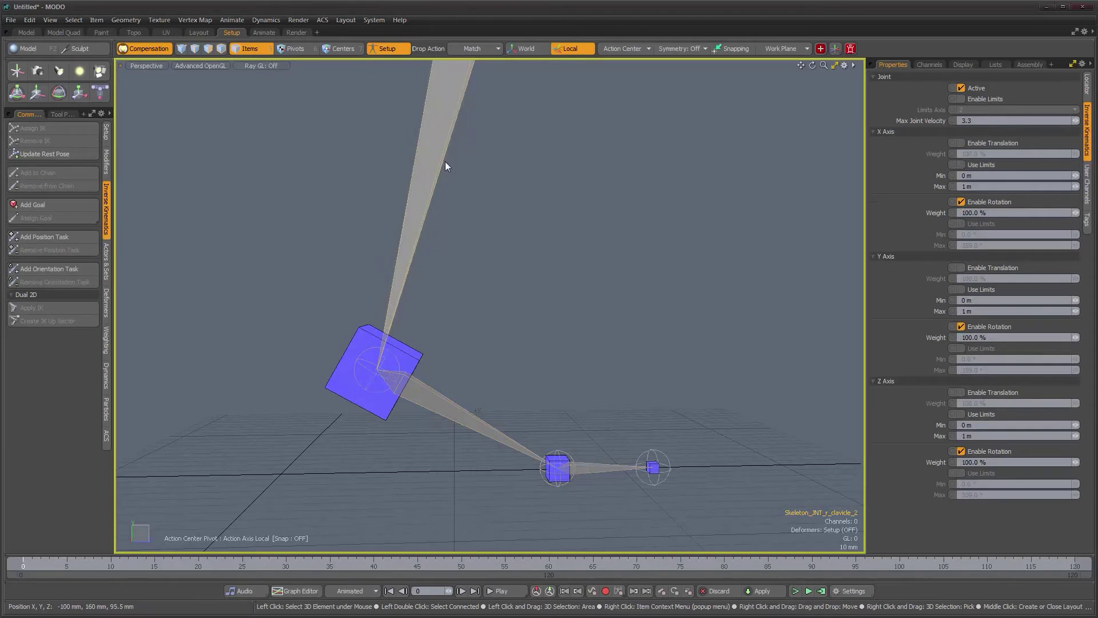
scroll(623, 244, "down", 3)
left_click_drag(566, 220, 466, 455, "alt+shift")
left_click_drag(518, 274, 546, 315, "alt")
scroll(542, 310, "down", 2)
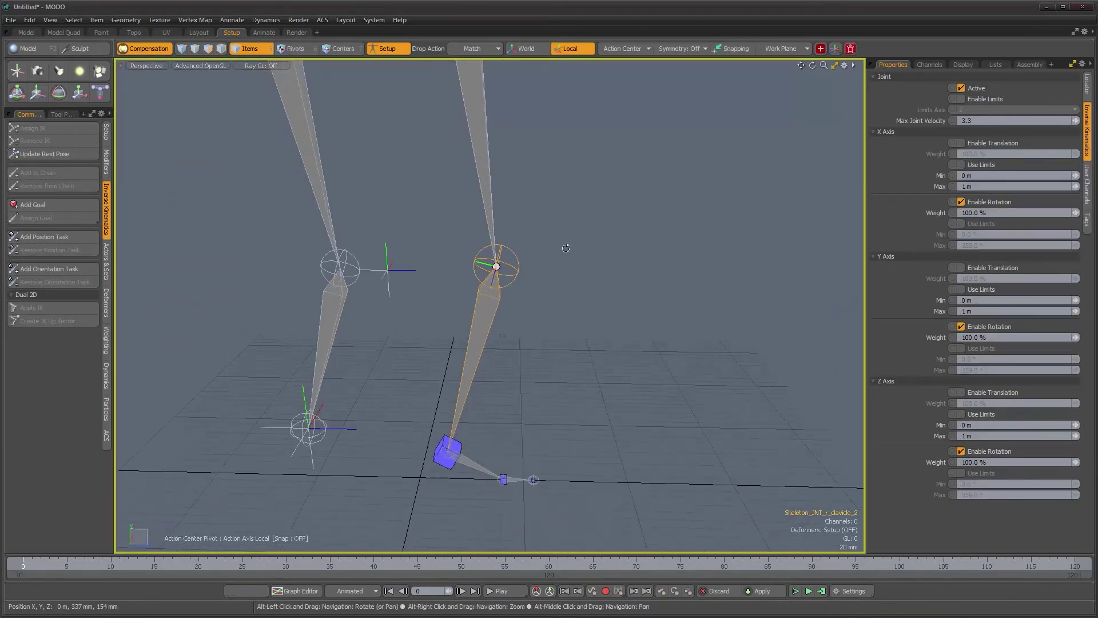
scroll(565, 246, "down", 1)
left_click_drag(564, 246, 548, 320, "alt+shift")
left_click_drag(548, 320, 543, 275, "alt")
middle_click_drag(547, 301, 548, 202, "alt")
right_click_drag(540, 285, 582, 294, "alt")
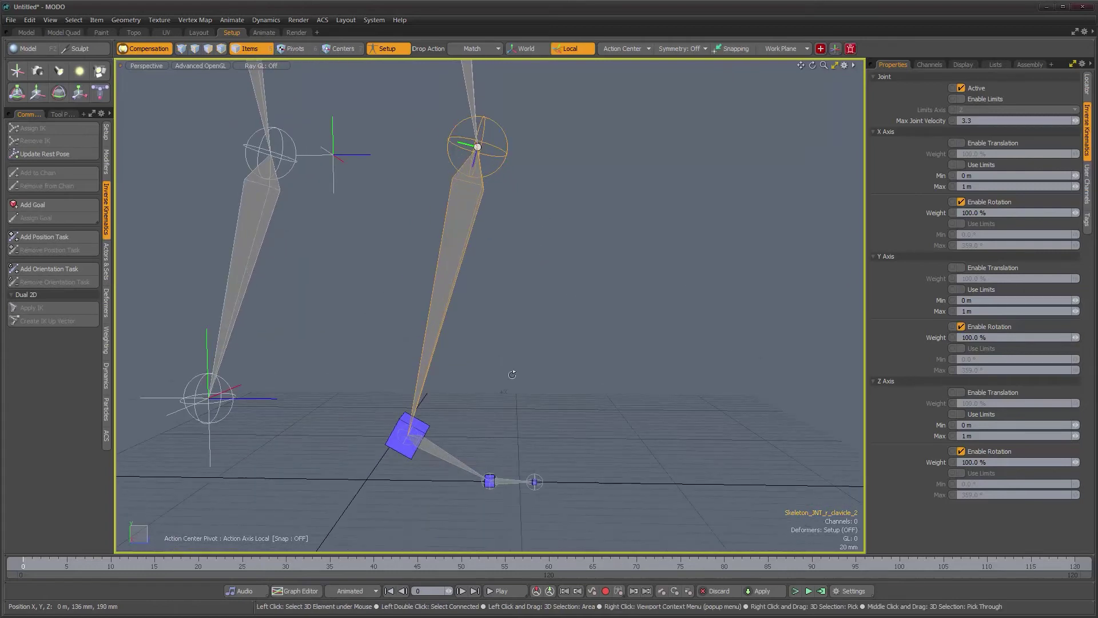
middle_click_drag(510, 367, 526, 324, "alt")
right_click_drag(423, 389, 485, 361, "alt")
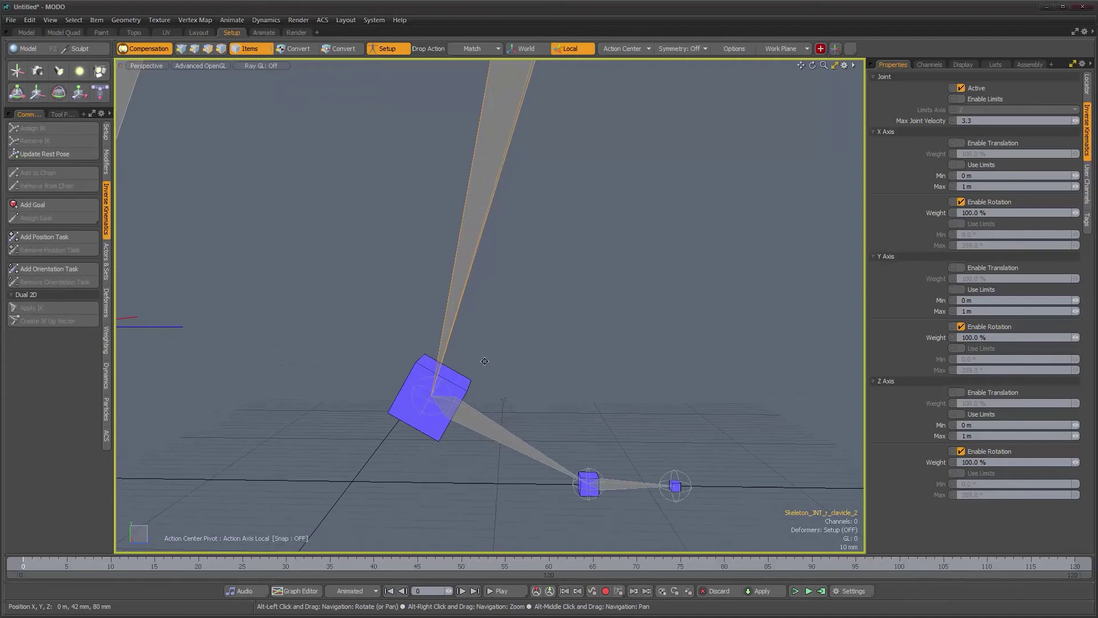
Select the ankle joint and show its inverse kinematics settings with the lower legs in view.
left_click(466, 390)
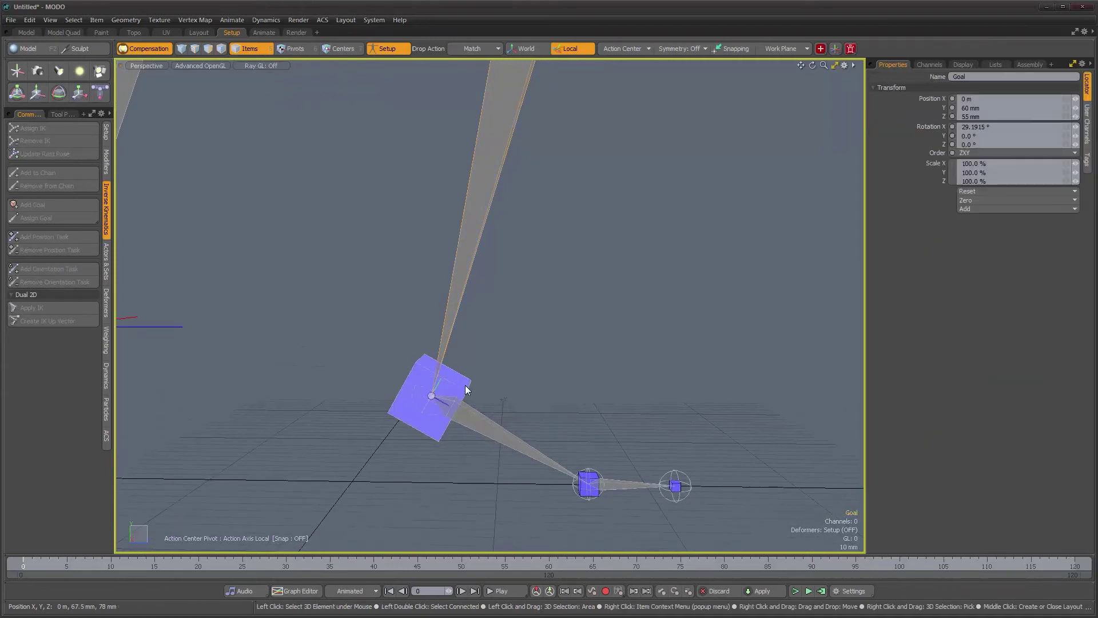
left_click(492, 423)
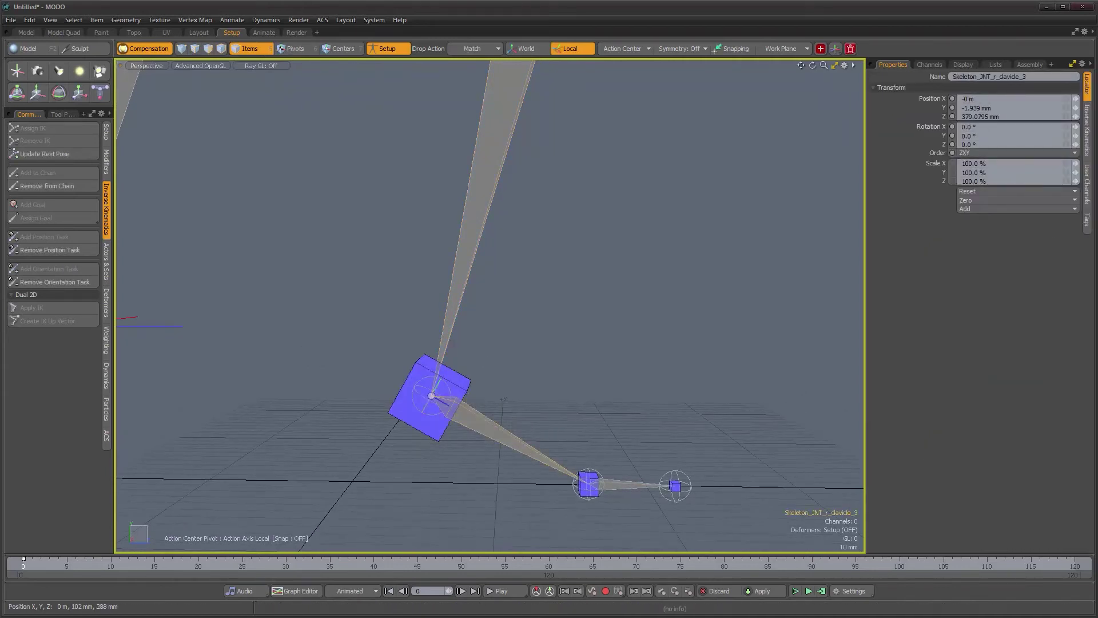
left_click(1089, 146)
right_click_drag(717, 300, 661, 301, "alt")
middle_click_drag(661, 302, 610, 358, "alt")
left_click_drag(629, 340, 525, 213, "alt")
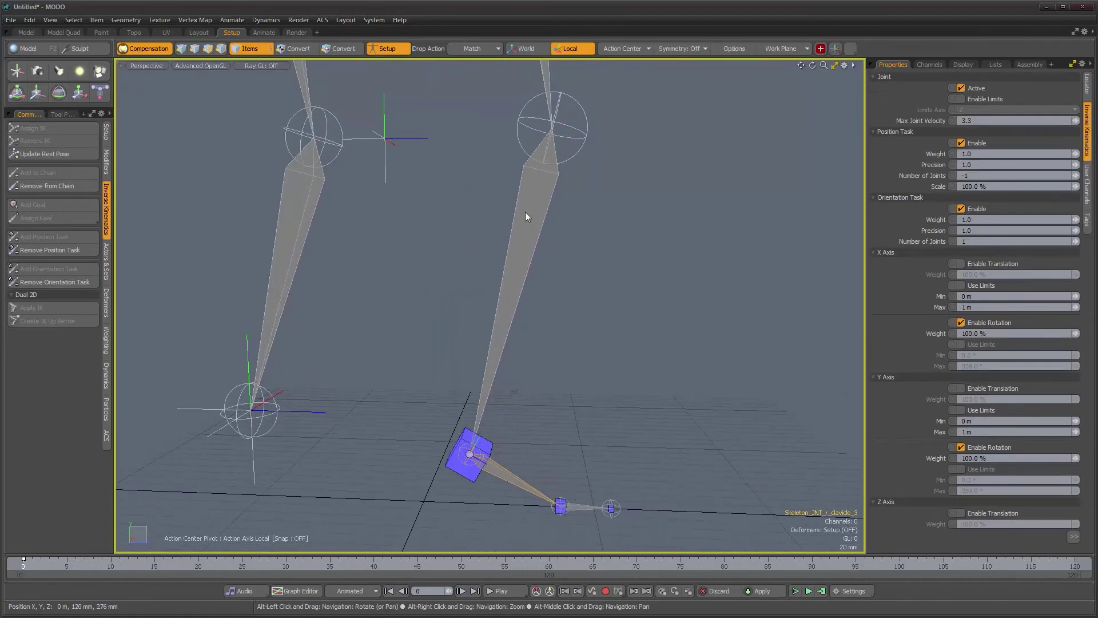
Select the knee joint to compare its IK settings with the ankle's, and examine the lower leg and foot.
left_click(533, 198)
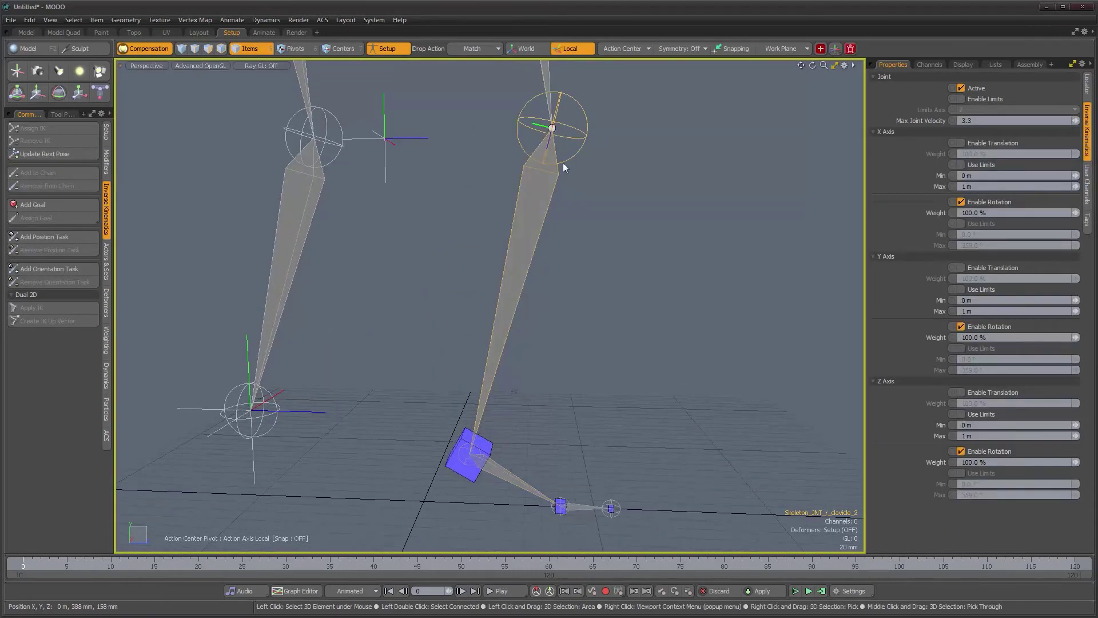
left_click_drag(596, 197, 579, 297, "alt+shift")
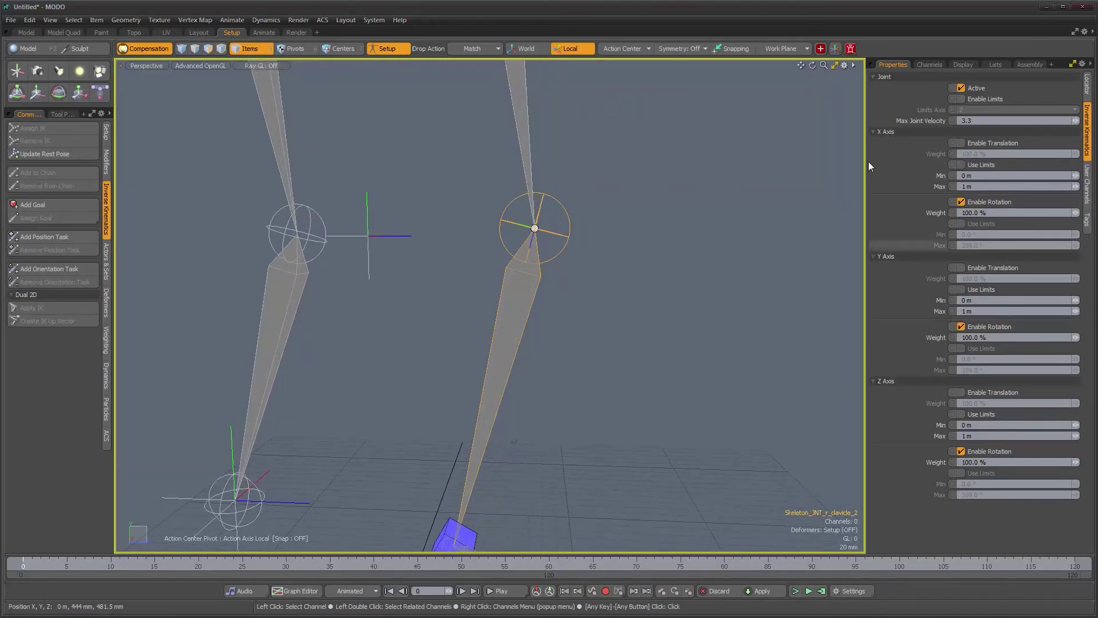
middle_click_drag(580, 301, 564, 148, "alt")
right_click_drag(531, 292, 601, 286, "alt")
middle_click_drag(567, 258, 558, 166, "alt")
right_click_drag(469, 372, 507, 368, "alt")
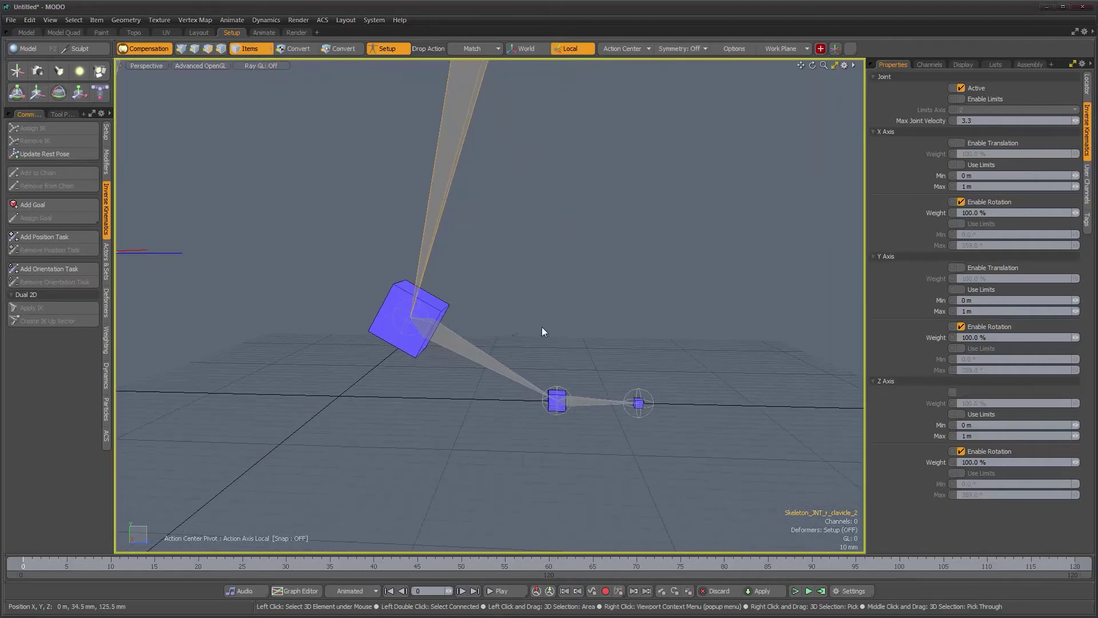
right_click_drag(655, 172, 600, 179, "alt")
middle_click_drag(602, 209, 586, 359, "alt")
right_click_drag(606, 186, 584, 184, "alt")
middle_click_drag(571, 419, 527, 309, "alt")
right_click_drag(527, 309, 556, 307, "alt")
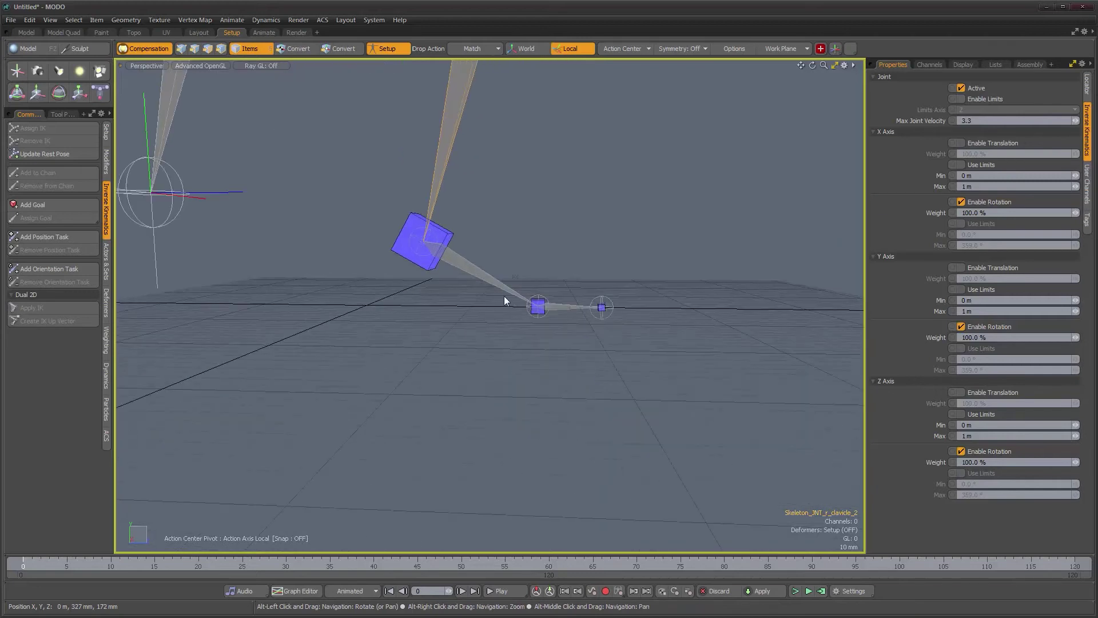
Select the ankle joint again and review its Position Task and Orientation Task settings close up.
left_click(472, 269)
middle_click_drag(528, 210, 540, 273, "alt")
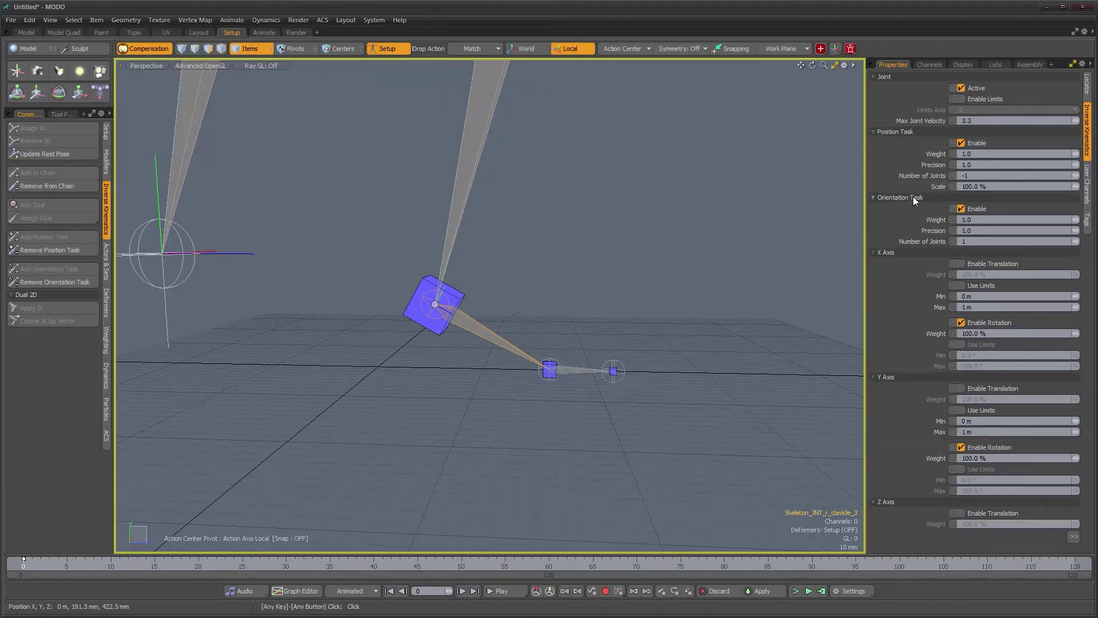
scroll(456, 315, "up", 5)
middle_click_drag(507, 302, 509, 317, "alt")
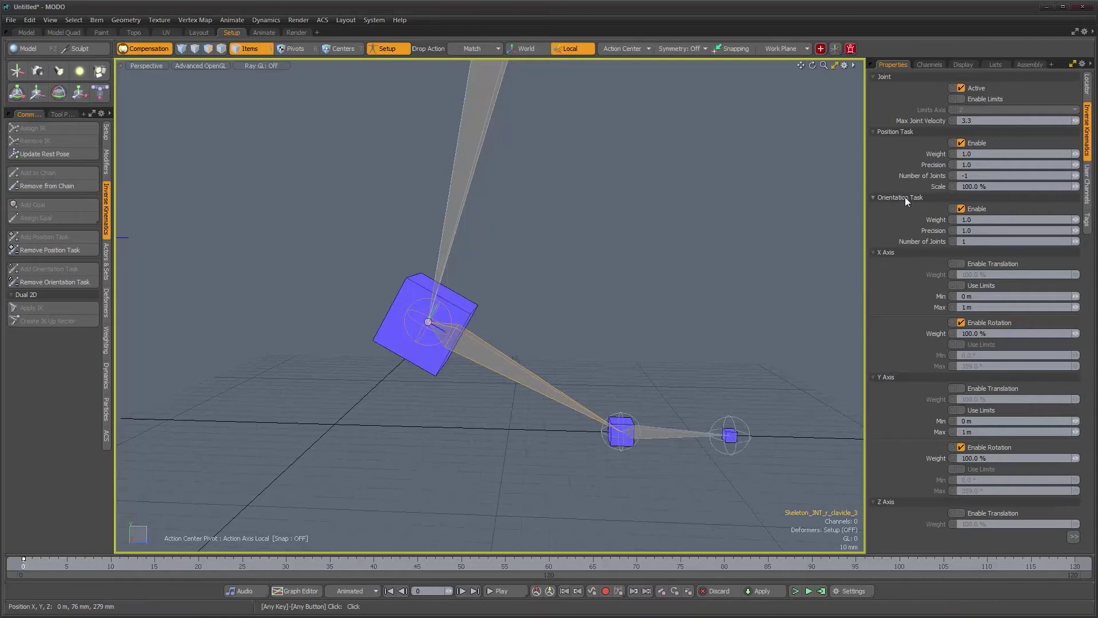
Try rotating the ankle joint directly, and undo the rotation.
left_click_drag(450, 366, 490, 360, "alt")
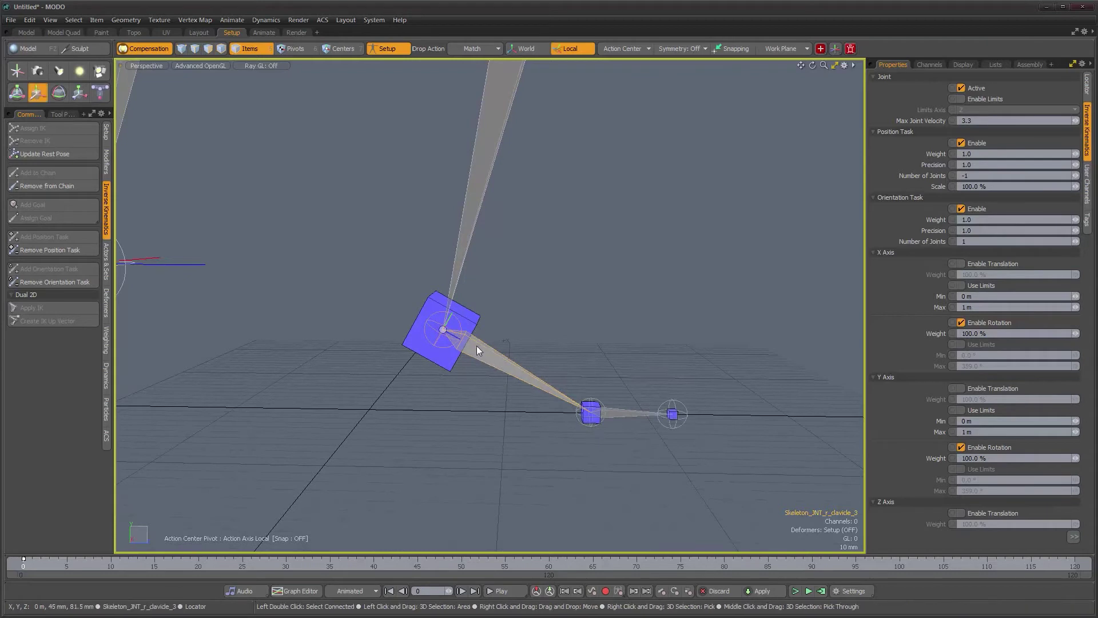
key("e")
left_click_drag(509, 309, 548, 401)
key("ctrl+z")
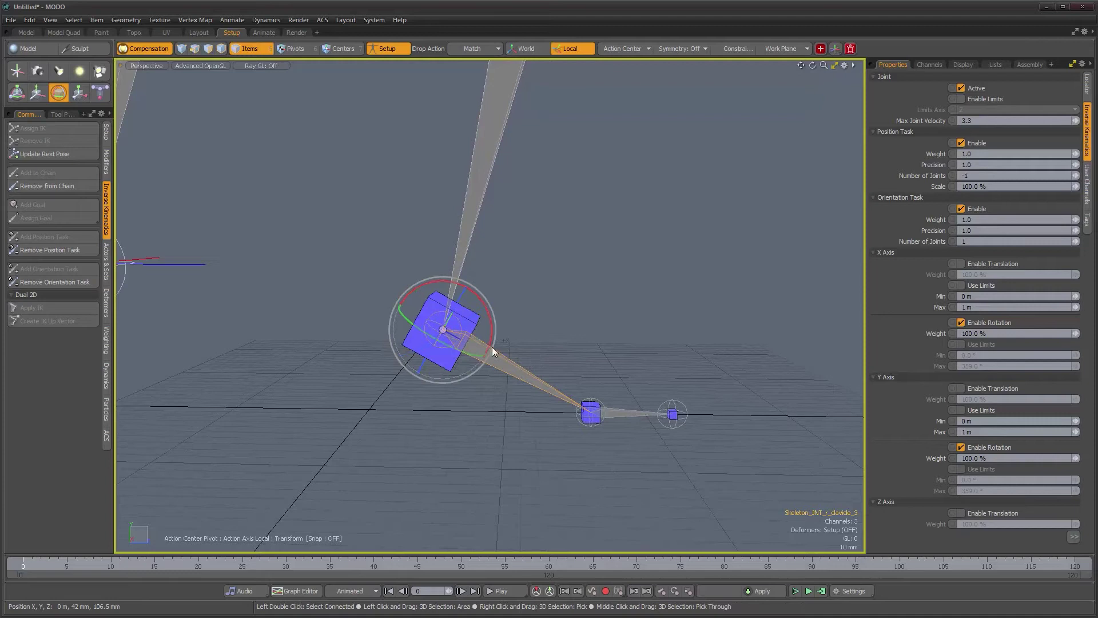
key("space")
Select the ankle goal and try rotating it with the joint's Orientation Task enabled.
left_click(454, 363)
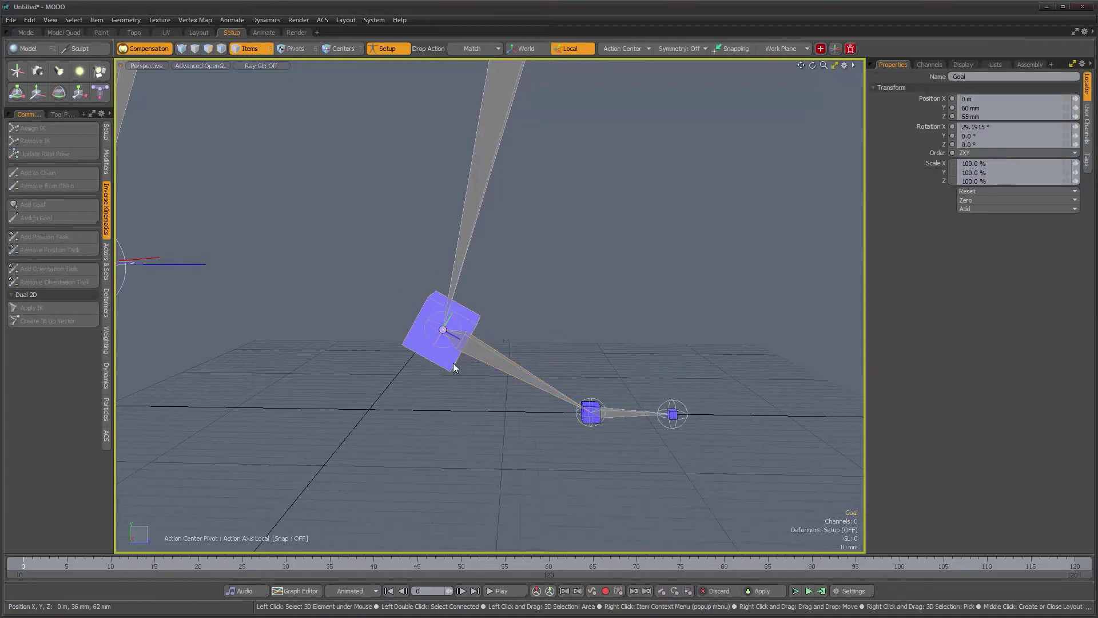
key("e")
mouse_move(487, 310)
left_mouse_down()
mouse_move(497, 367)
mouse_move(492, 253)
mouse_move(504, 305)
left_mouse_up()
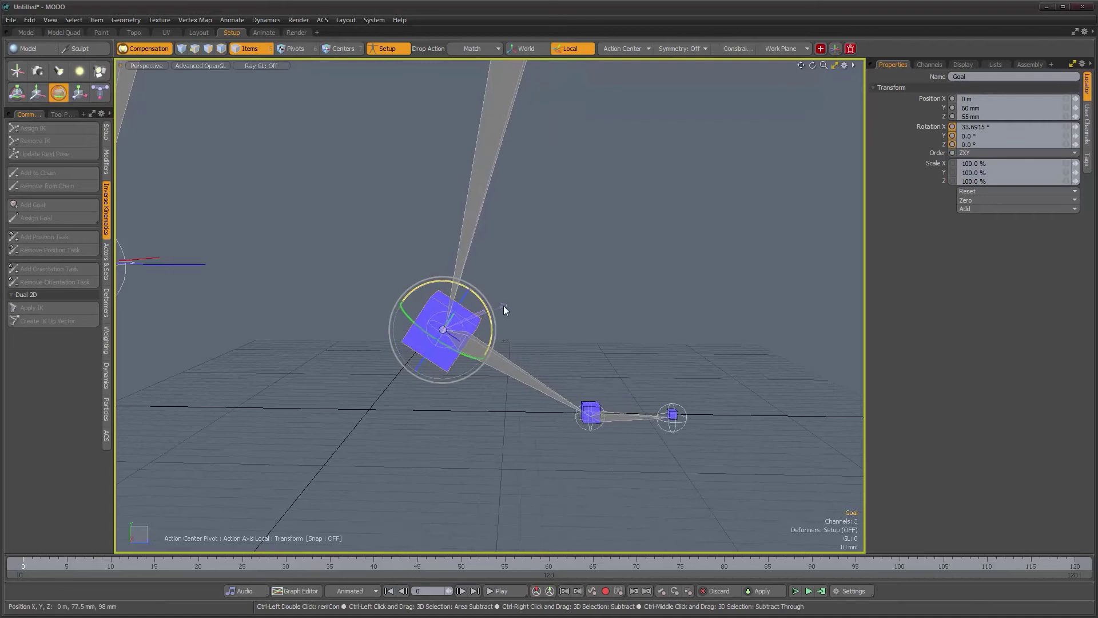
key("space")
Disable the ankle joint's Orientation Task and test it by rotating the ankle goal, undoing the rotation.
left_click(509, 369)
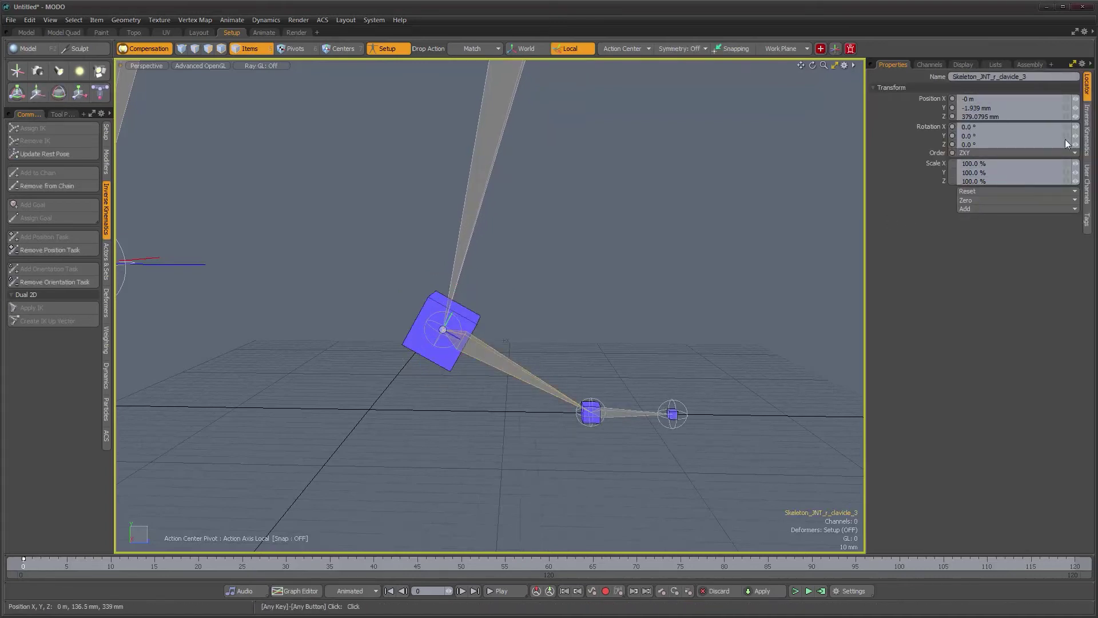
left_click(1089, 136)
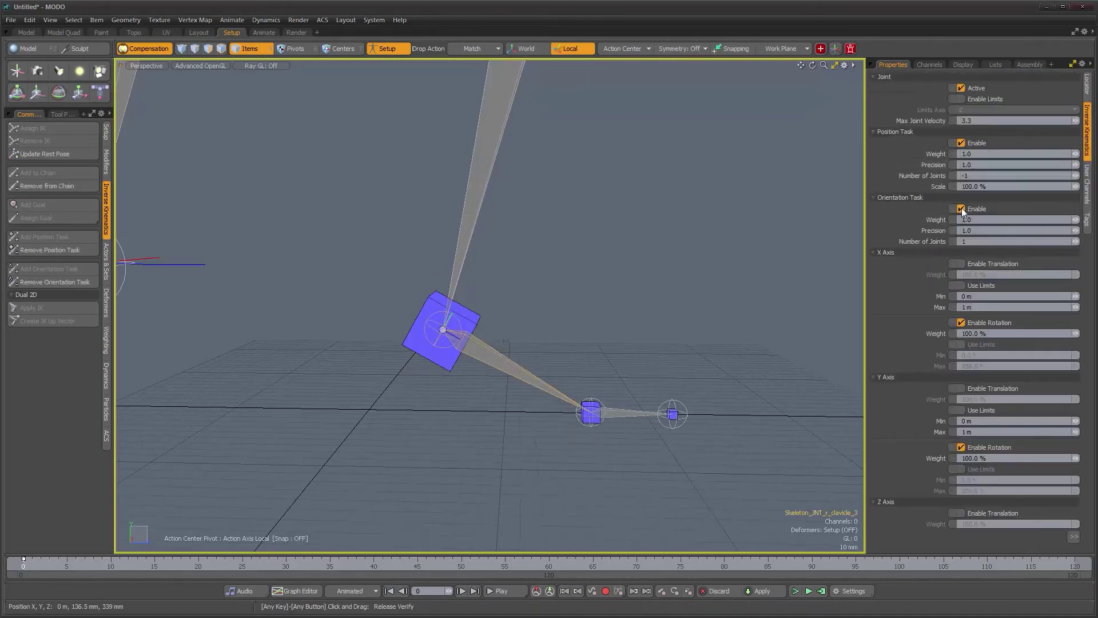
left_click(474, 329)
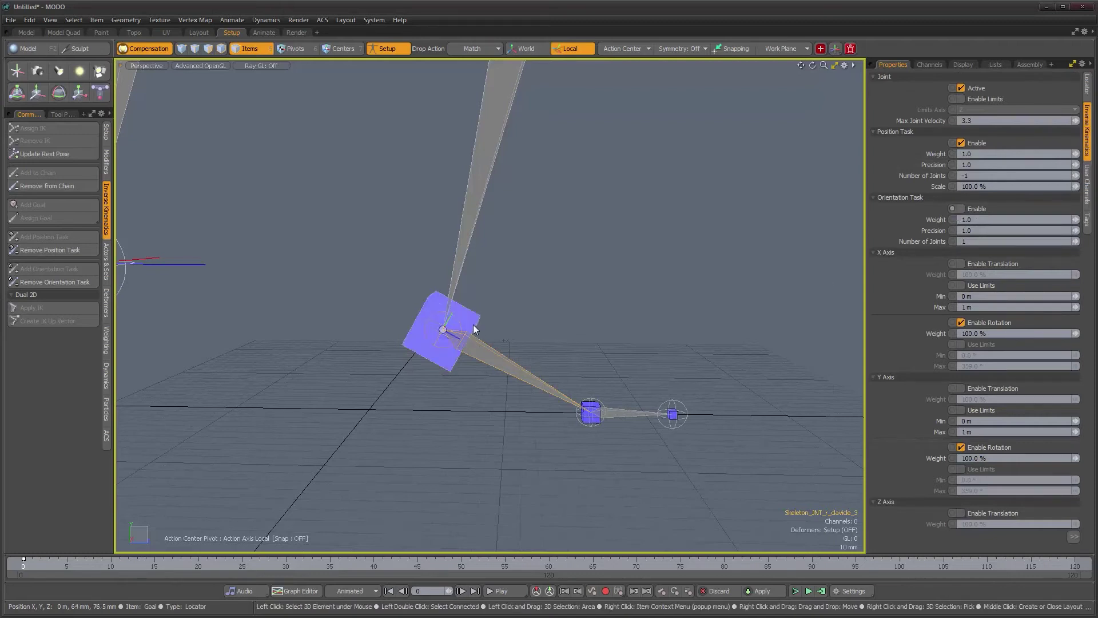
key("e")
left_click_drag(489, 317, 539, 437)
key("ctrl+z")
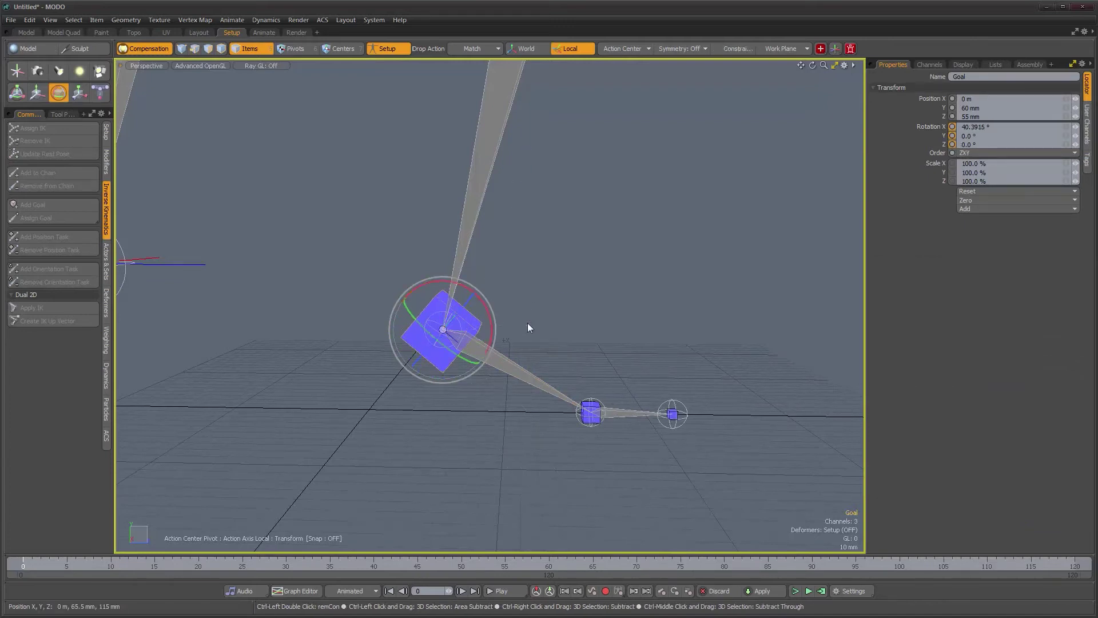
Re-enable the Orientation Task on the ankle joint.
left_click(515, 367)
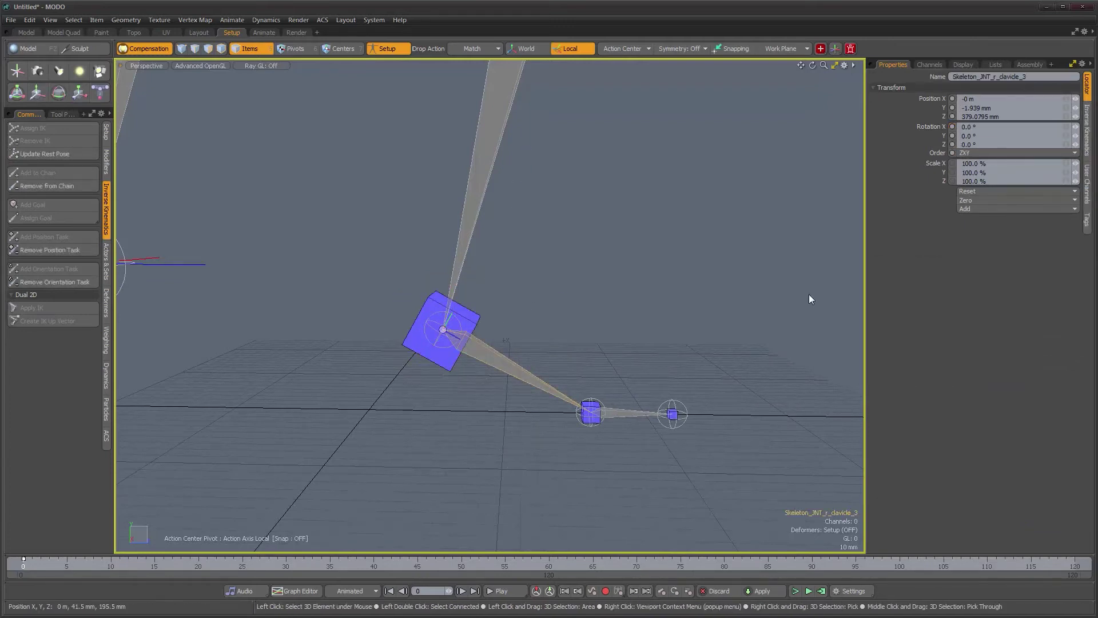
left_click(1089, 126)
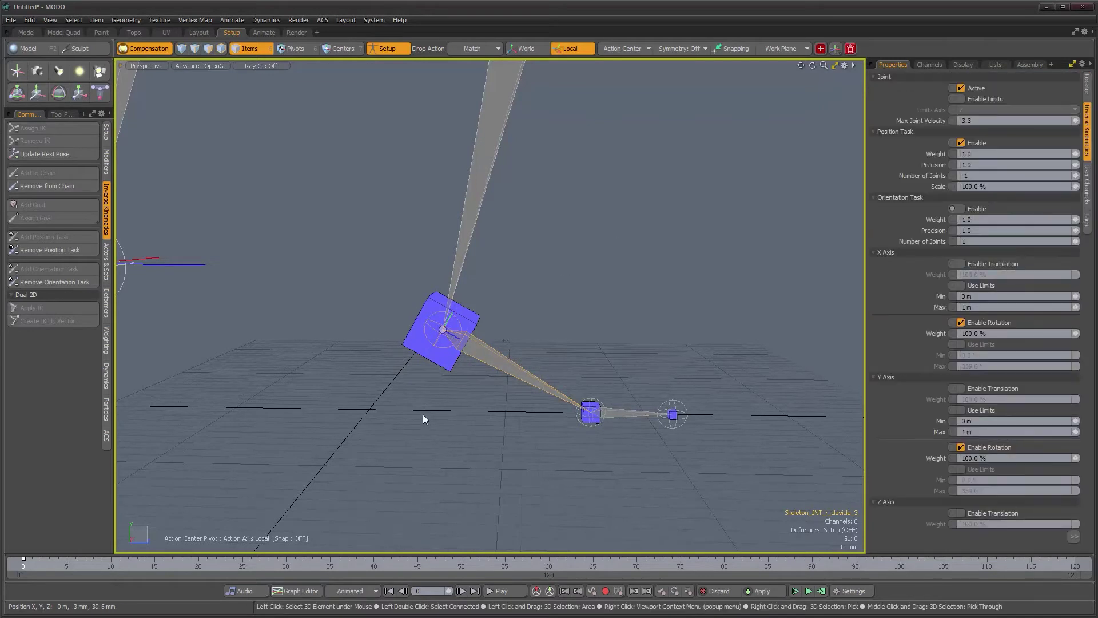
scroll(577, 350, "down", 1)
left_click_drag(581, 309, 534, 373, "alt+shift")
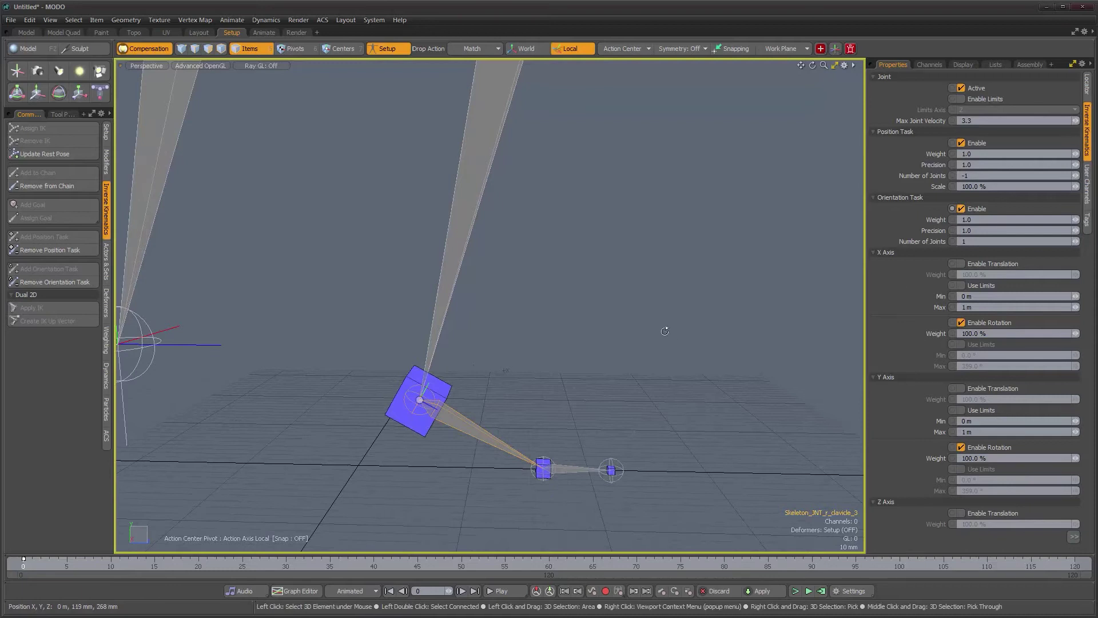
left_click(961, 208)
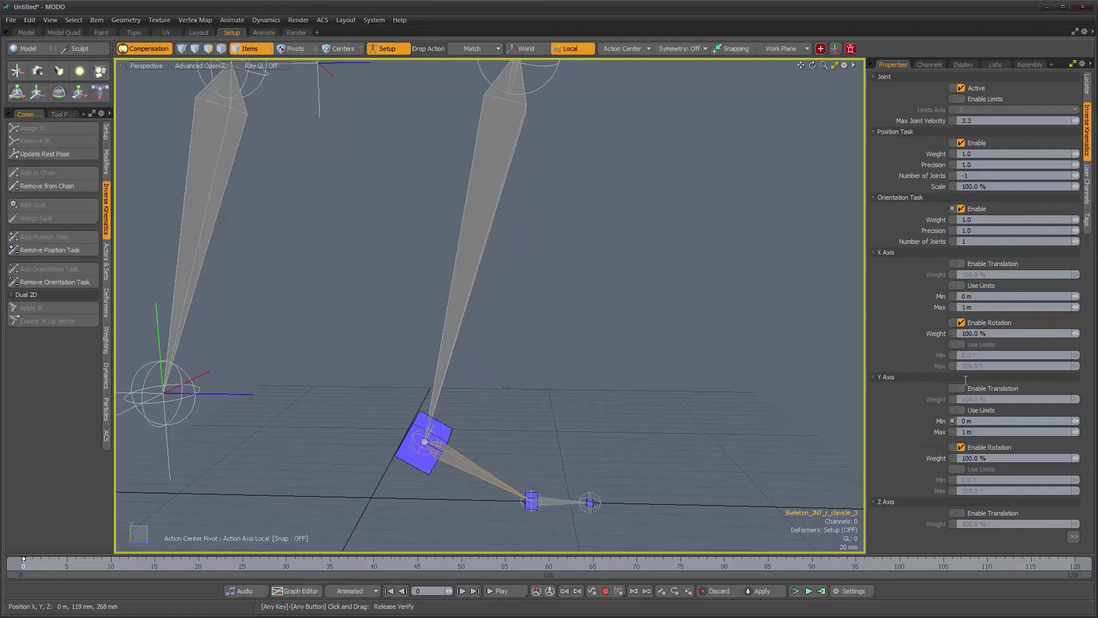
Examine the foot's goals and joints close up, and compare the two leg chains from hip to foot.
scroll(623, 294, "down", 3)
middle_click_drag(598, 284, 554, 339, "alt")
scroll(556, 339, "down", 2)
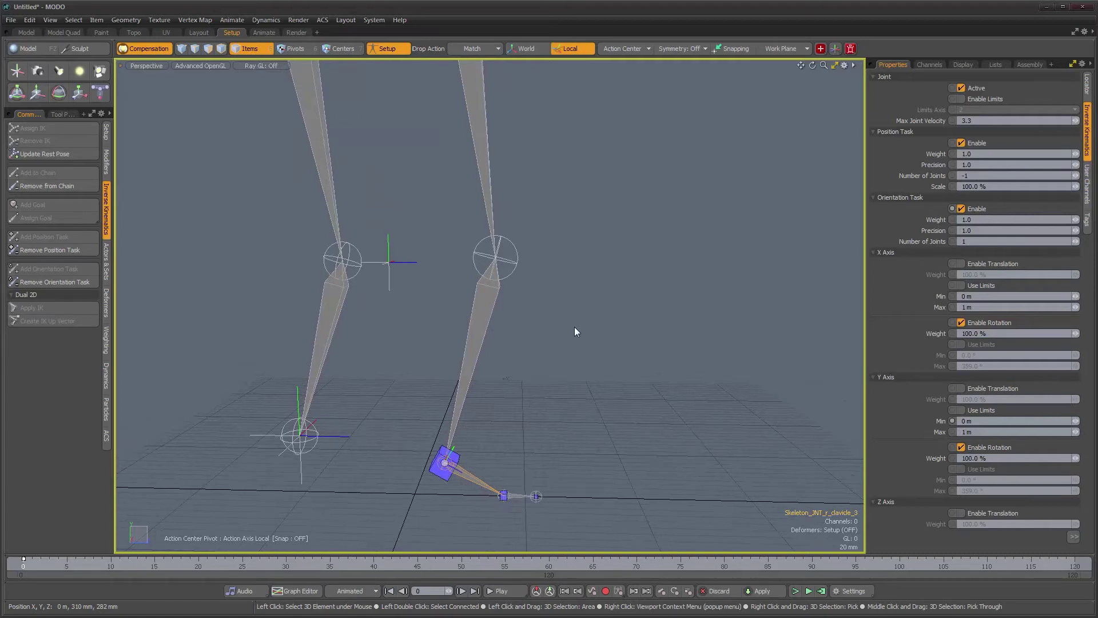
right_click_drag(491, 391, 512, 400, "alt")
middle_click_drag(513, 399, 532, 284, "alt")
right_click_drag(518, 309, 551, 341, "alt")
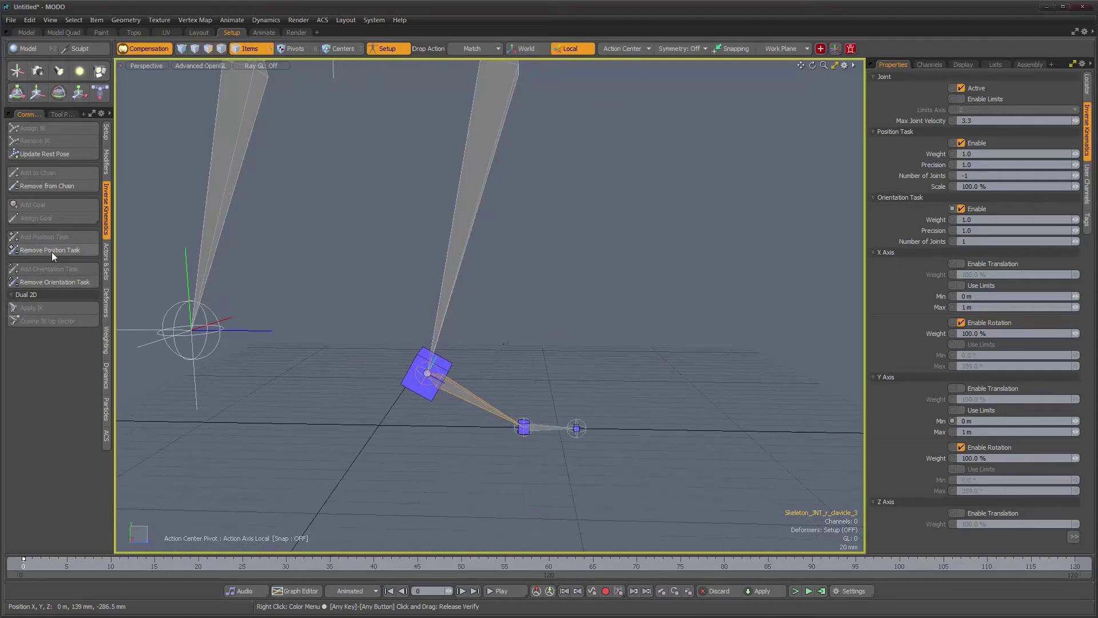
right_click_drag(444, 385, 509, 407, "alt")
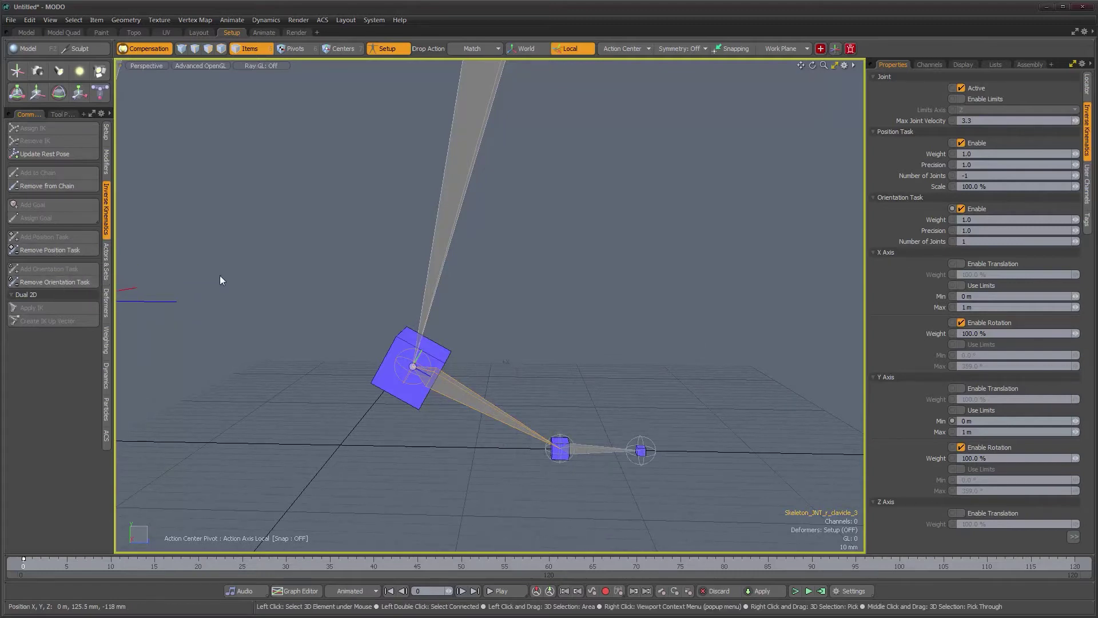
right_click_drag(436, 322, 421, 320, "alt")
right_click_drag(536, 336, 509, 326, "alt")
middle_click_drag(509, 321, 480, 381, "alt")
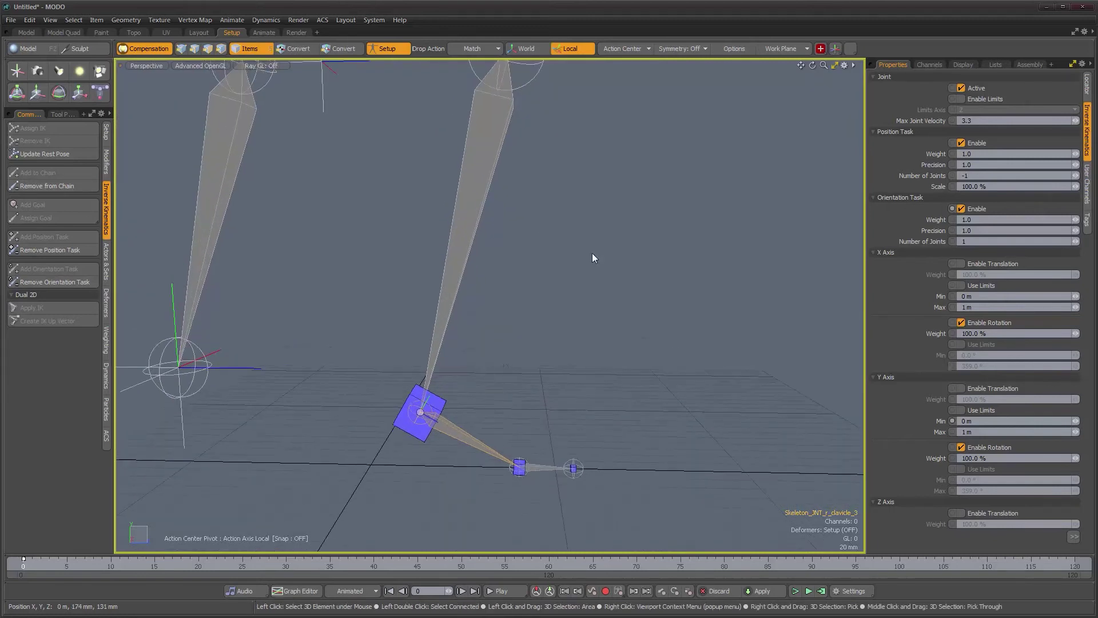
right_click_drag(591, 290, 558, 293, "alt")
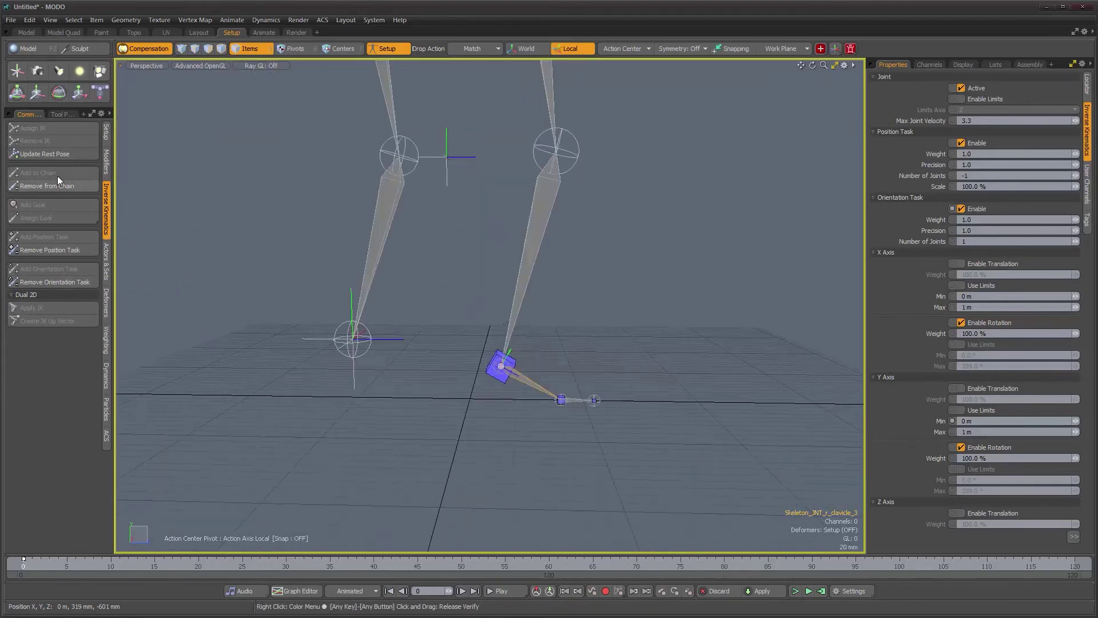
middle_click_drag(635, 255, 598, 360, "alt")
right_click_drag(598, 361, 585, 342, "alt")
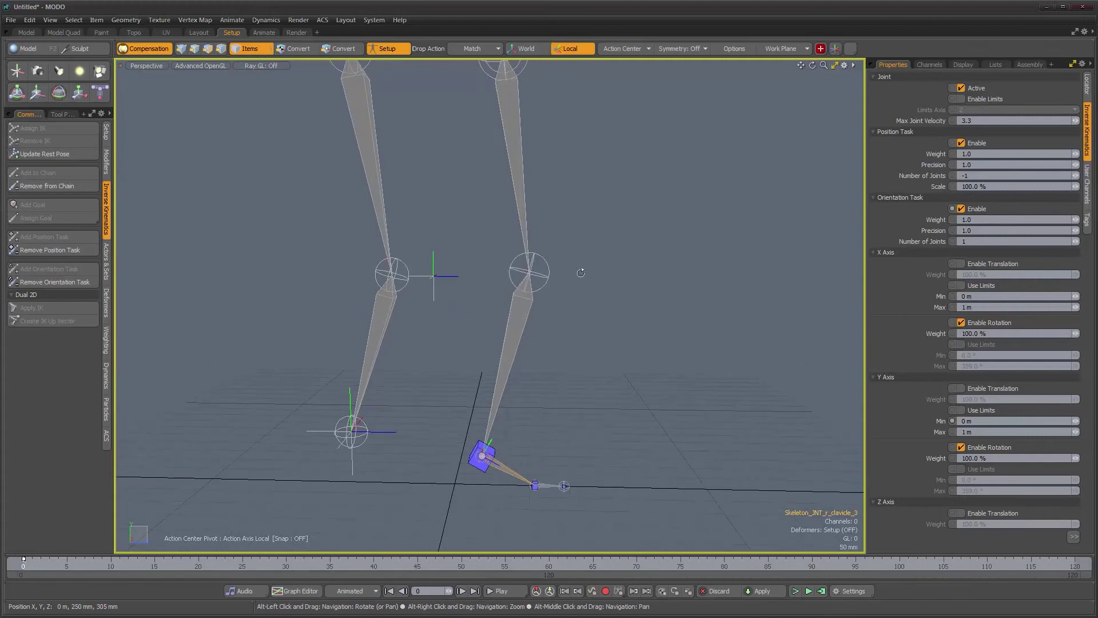
middle_click_drag(581, 273, 574, 306, "alt")
right_click_drag(574, 307, 555, 313, "alt")
middle_click_drag(579, 313, 553, 307, "alt")
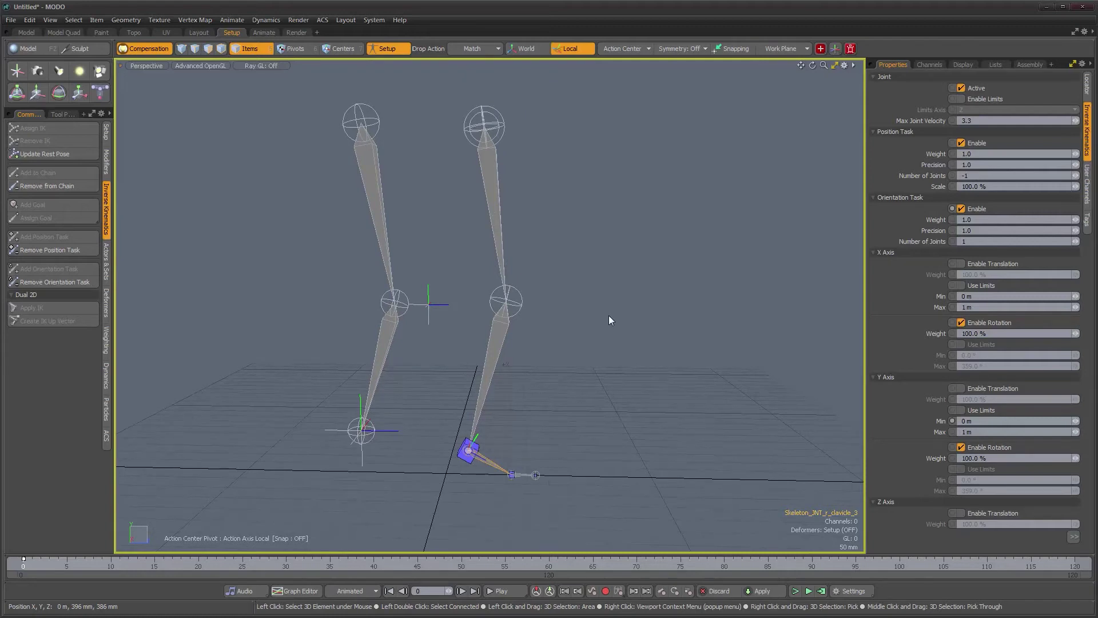
Examine the full-body IK foot's ankle, ball and toe goals from several angles, alongside the Dual 2D leg chain.
left_click_drag(609, 315, 519, 335, "alt")
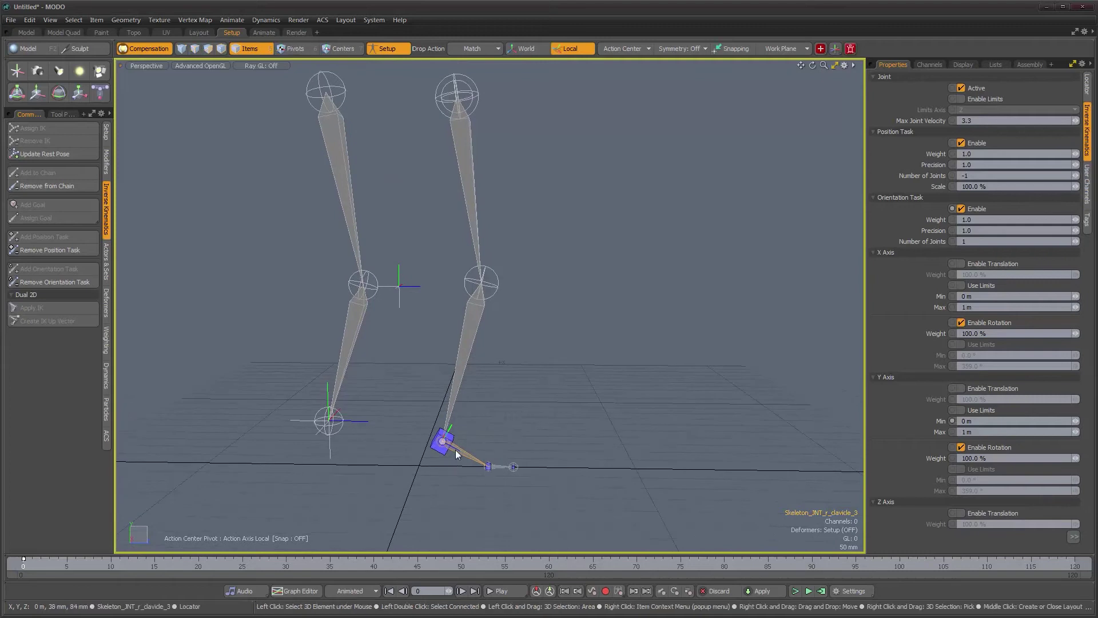
mouse_move(543, 425)
left_mouse_down("alt")
mouse_move(509, 430)
mouse_move(542, 429)
mouse_move(536, 422)
left_mouse_up("alt")
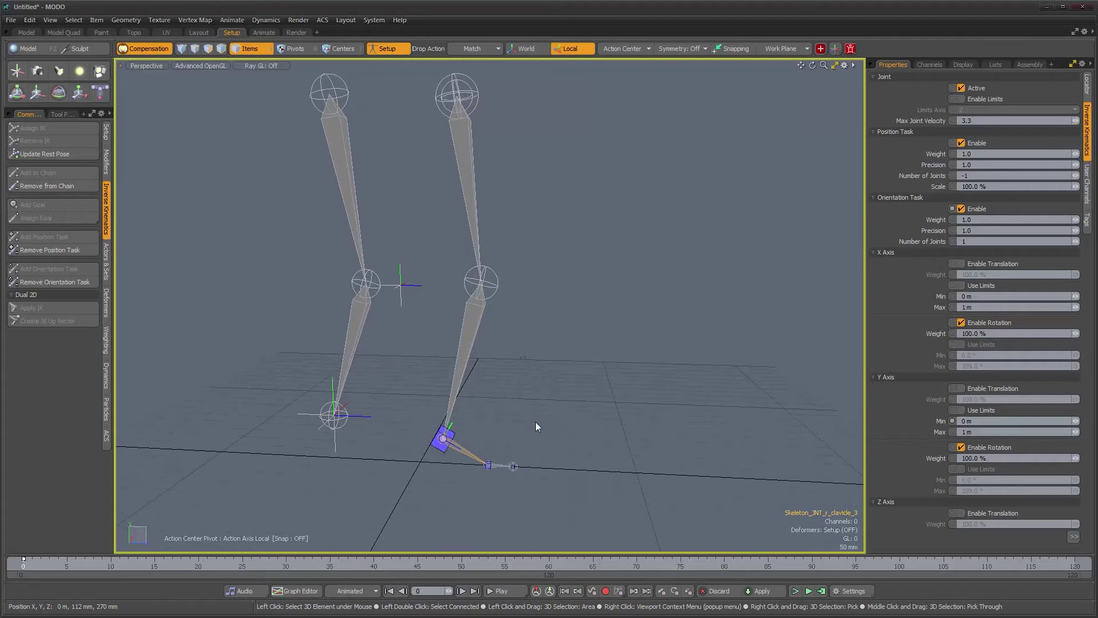
left_click_drag(536, 421, 472, 433, "alt")
right_click_drag(471, 433, 509, 442, "alt")
middle_click_drag(508, 441, 482, 381, "alt")
right_click_drag(482, 381, 542, 404, "alt")
middle_click_drag(541, 404, 530, 332, "alt")
left_click_drag(530, 331, 552, 377, "alt")
left_click_drag(414, 350, 608, 317, "alt")
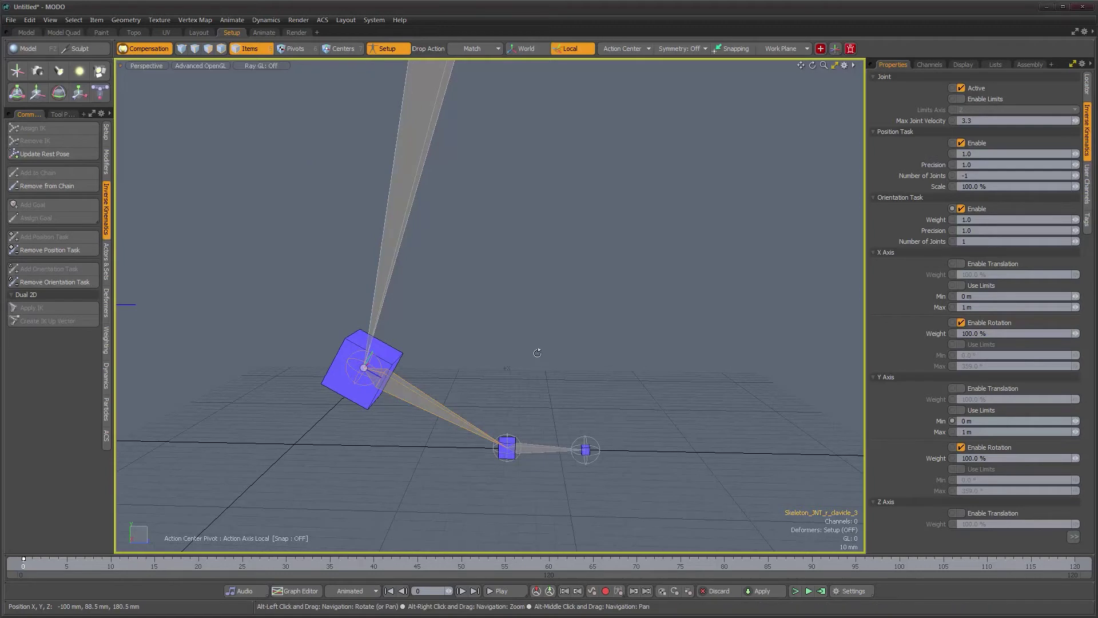
left_click_drag(554, 348, 532, 449, "alt")
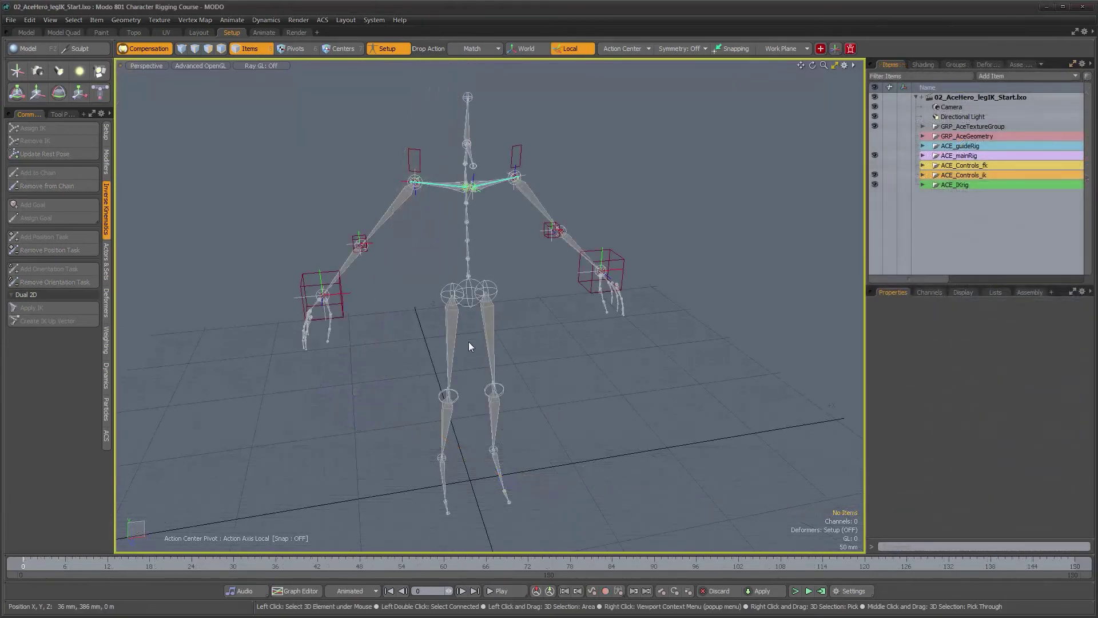
Examine the AceHero skeleton's leg joints from the hips down to the feet and toes.
left_click_drag(469, 346, 469, 314, "alt")
right_click_drag(469, 314, 513, 351, "alt")
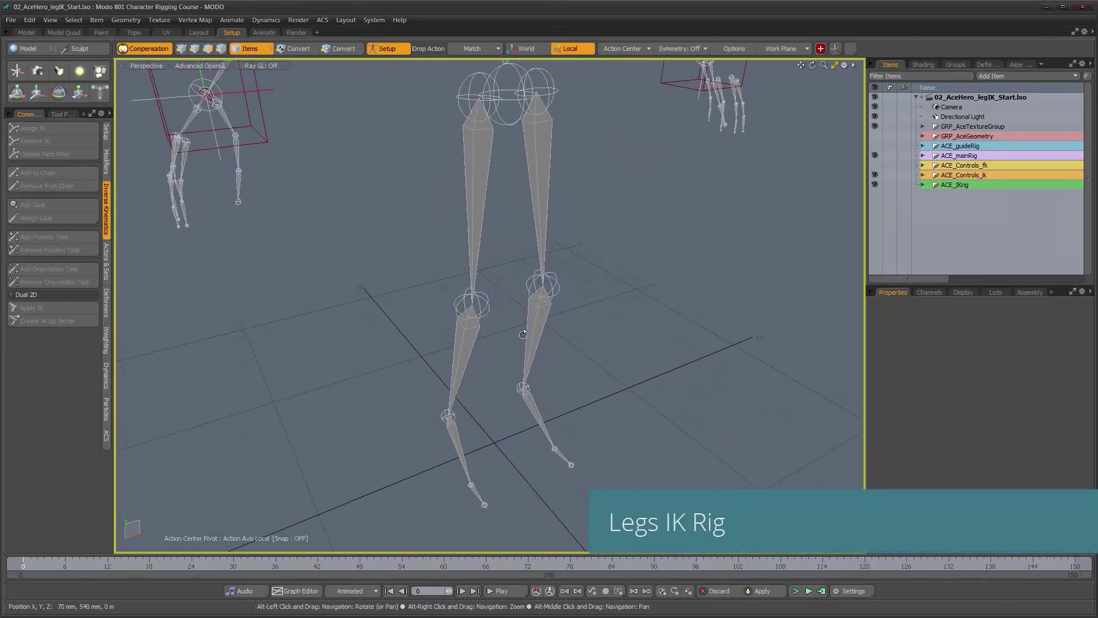
middle_click_drag(523, 334, 526, 348, "alt")
left_click_drag(556, 351, 583, 368, "alt")
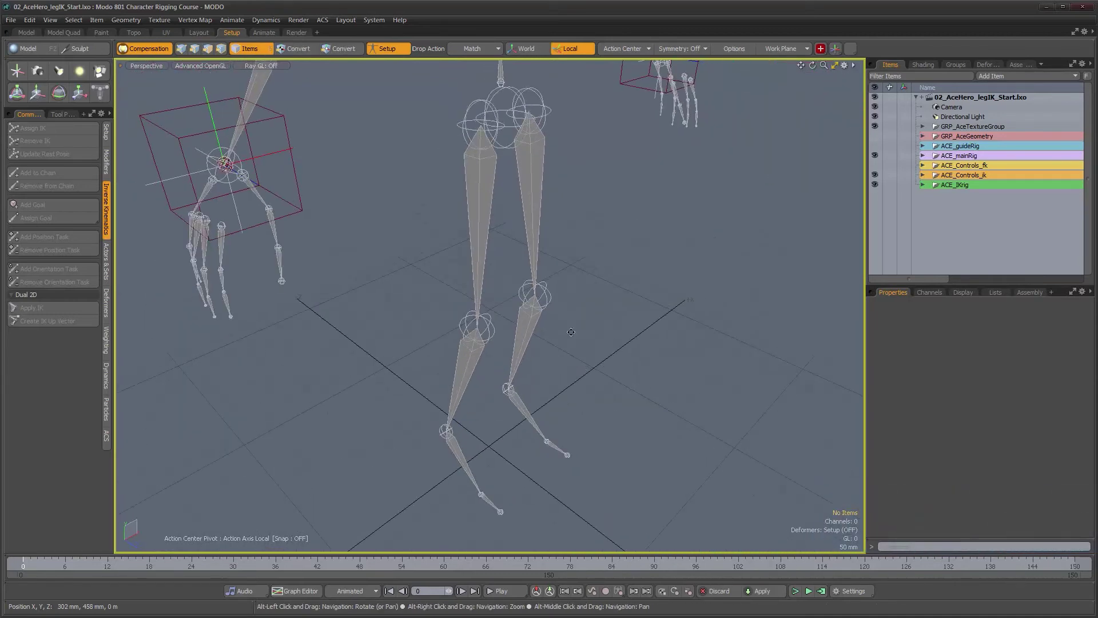
middle_click_drag(571, 331, 549, 277, "alt")
right_click_drag(536, 281, 489, 337, "alt")
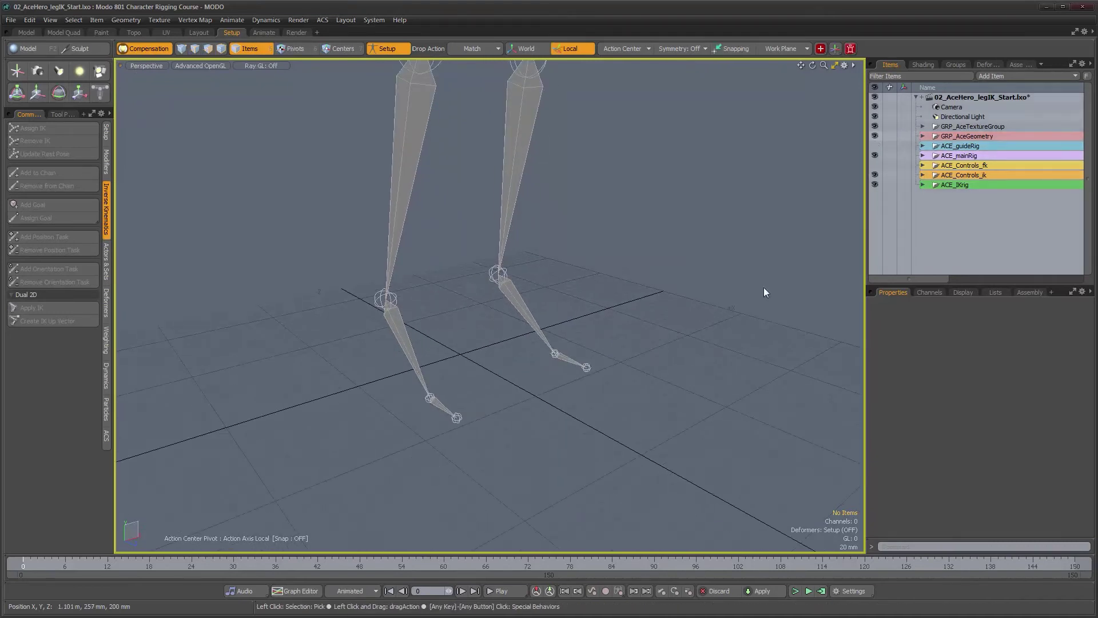
Compare the main rig's right toe end joint with the tip of the character's boot.
left_click_drag(500, 379, 762, 481, "alt")
left_click(537, 377)
left_click_drag(533, 418, 624, 438, "alt")
scroll(561, 446, "down", 3)
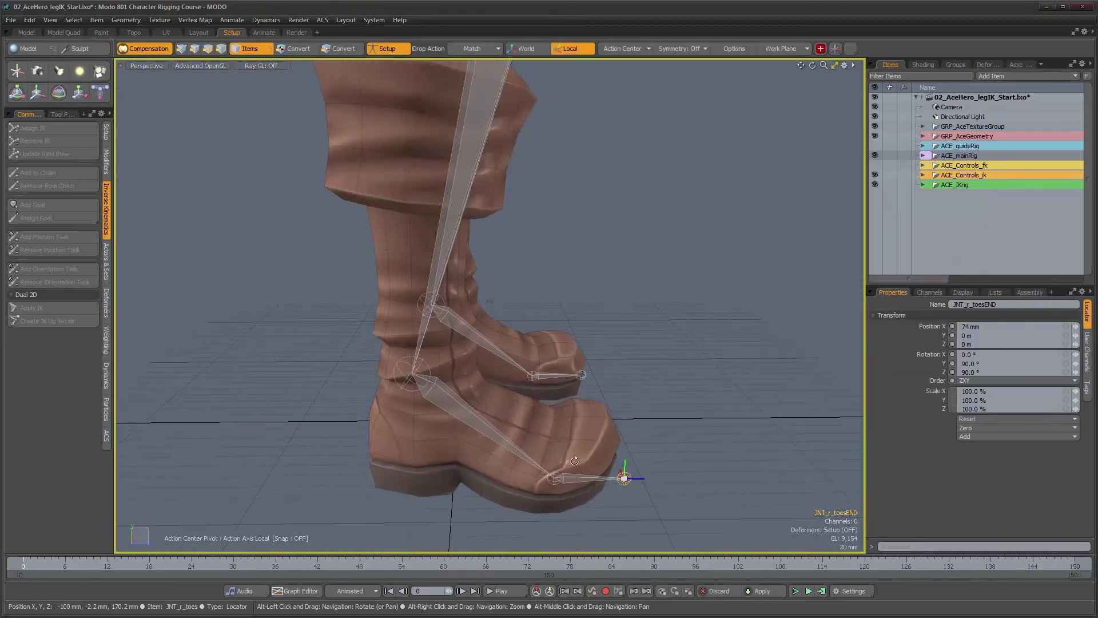
left_click(692, 252)
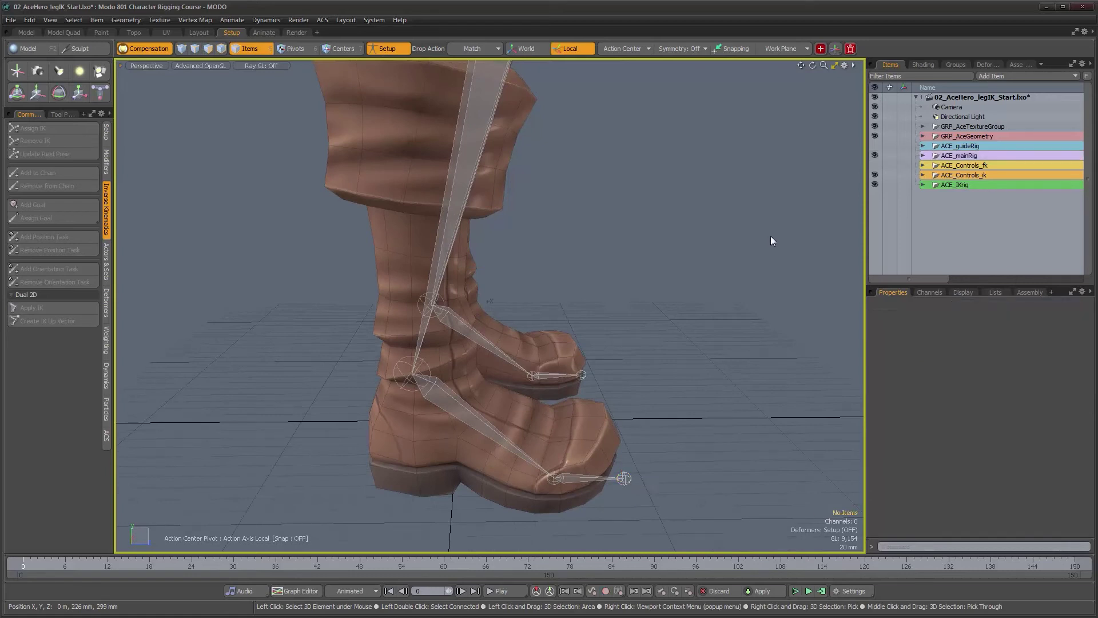
Hide the ACE_mainRig group and show the ACE_guideRig group.
left_click(875, 155)
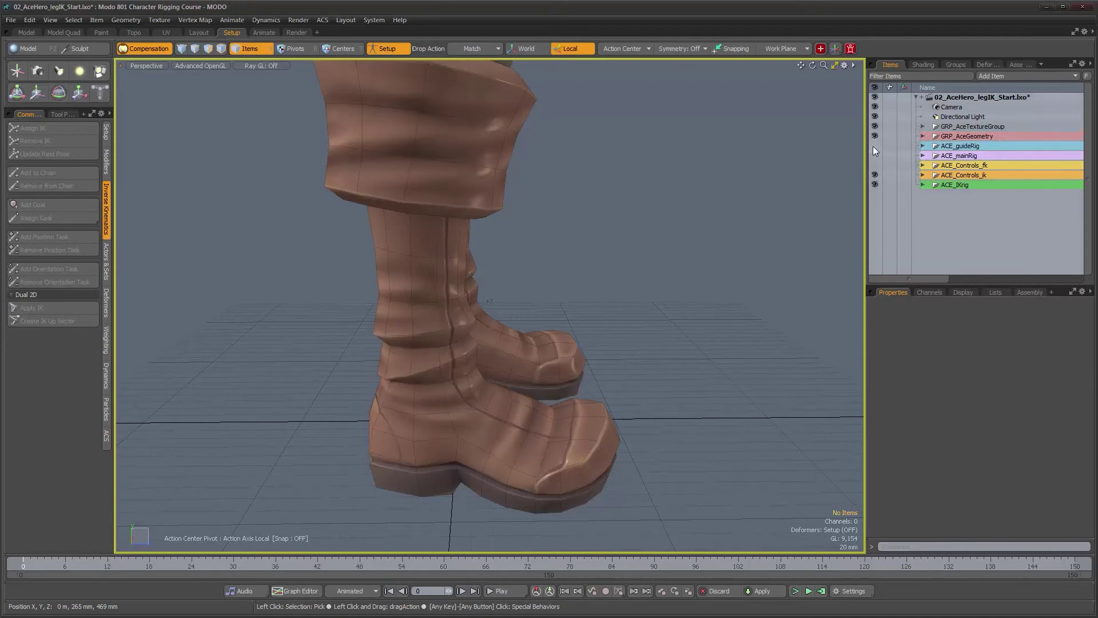
left_click(875, 146)
left_click_drag(501, 456, 395, 466, "alt")
right_click_drag(395, 467, 321, 343, "alt")
middle_click_drag(401, 240, 372, 449, "alt")
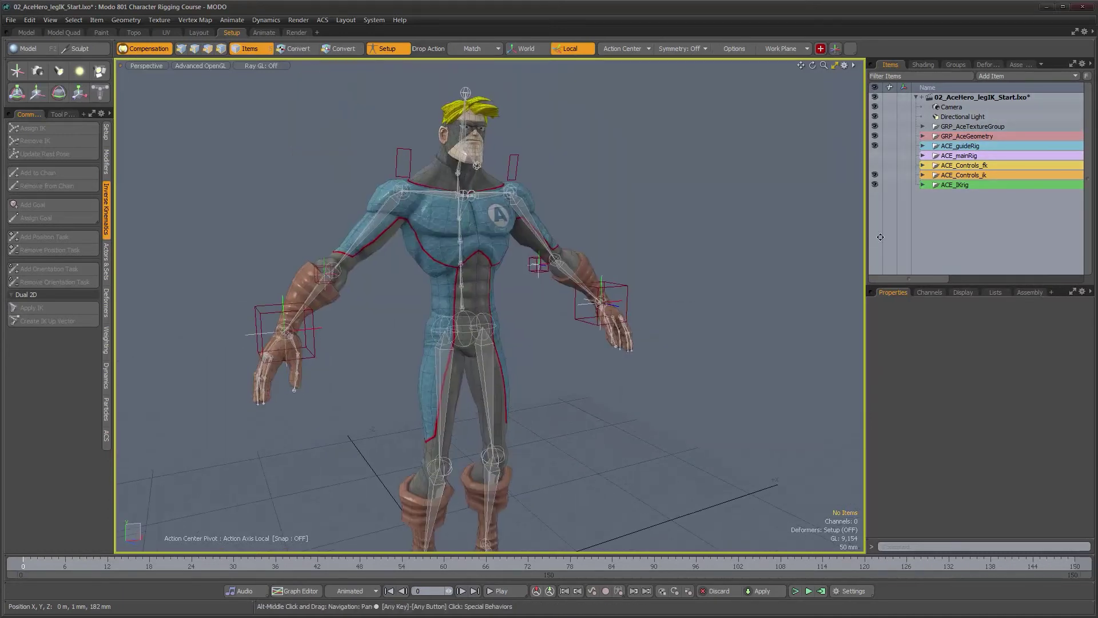
Hide the ACE_Controls_ik and ACE_IKrig groups, leaving ACE_mainRig and ACE_Controls_fk hidden.
left_click(875, 165)
left_click(876, 165)
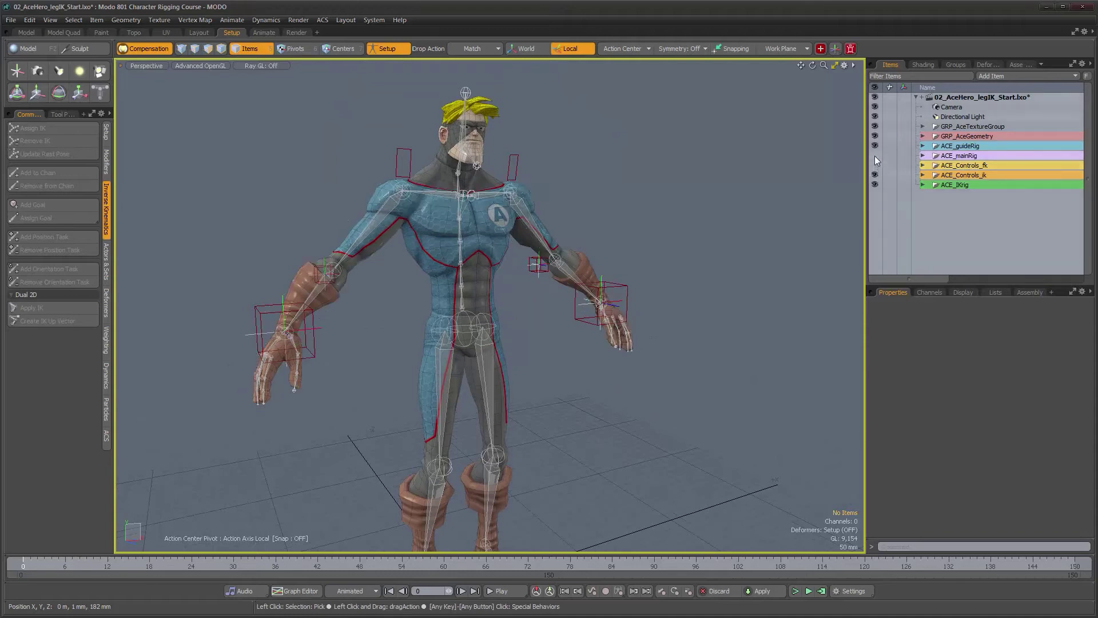
left_click(875, 164)
left_click(875, 165)
left_click(875, 155)
left_click(876, 175)
left_click(876, 184)
Move the right toe end guide joint back along its local Z axis to the boot's tip, at position X about 57.3 mm.
left_click_drag(573, 372, 547, 369, "alt")
middle_click_drag(478, 535, 479, 413, "alt")
left_click_drag(479, 413, 541, 398, "alt")
right_click_drag(452, 407, 610, 418, "alt")
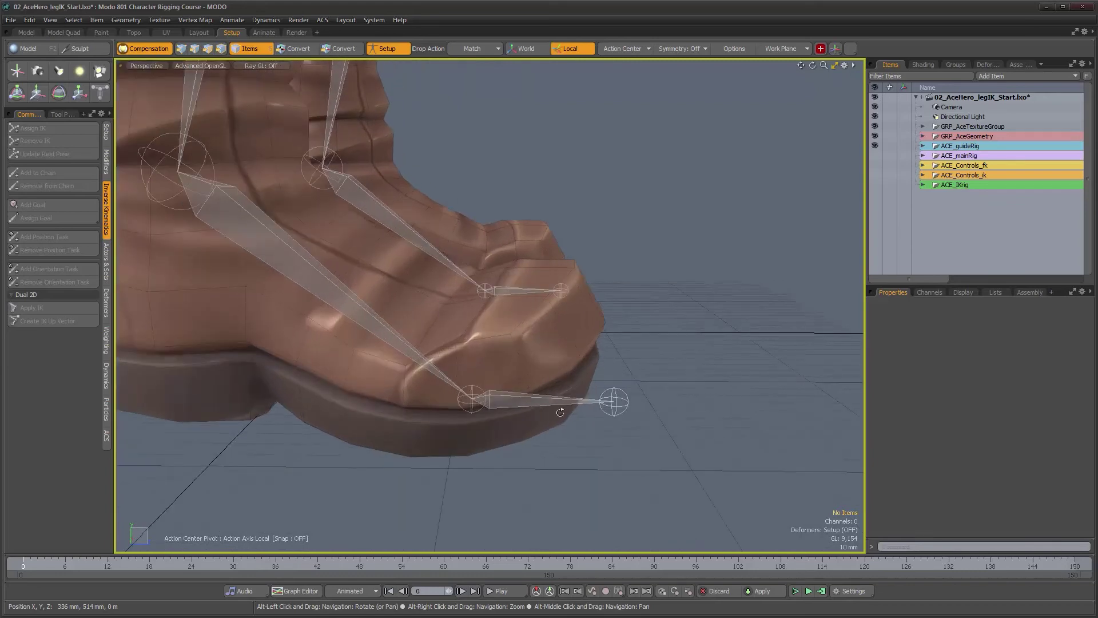
left_click(611, 423)
left_click_drag(611, 423, 486, 485, "alt")
key("y")
left_click_drag(566, 70, 570, 393, "alt")
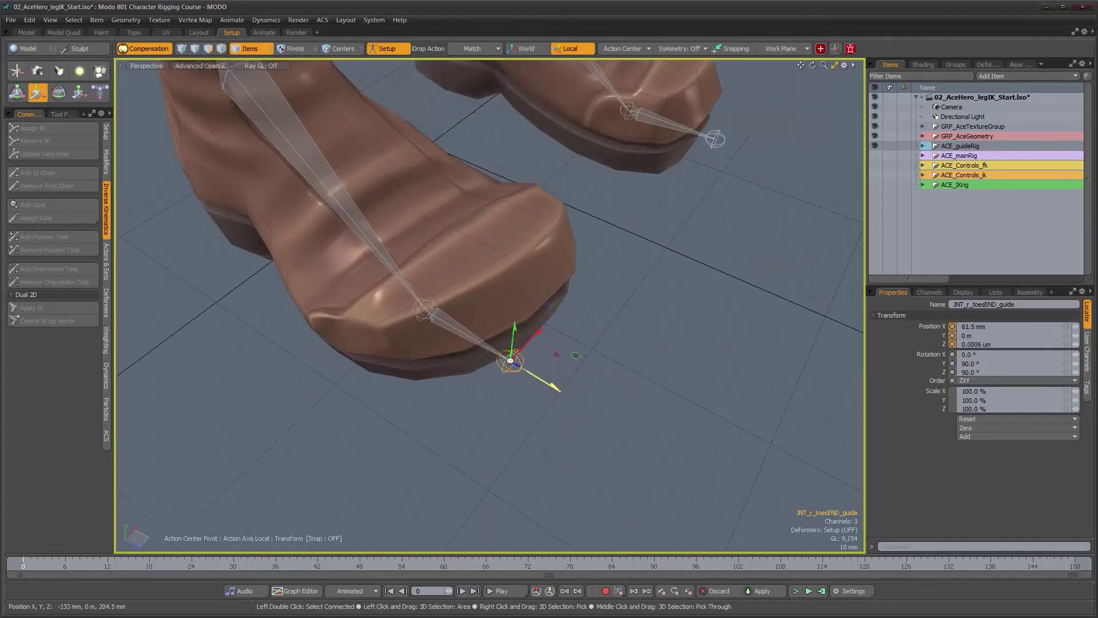
left_click_drag(542, 395, 609, 283, "alt")
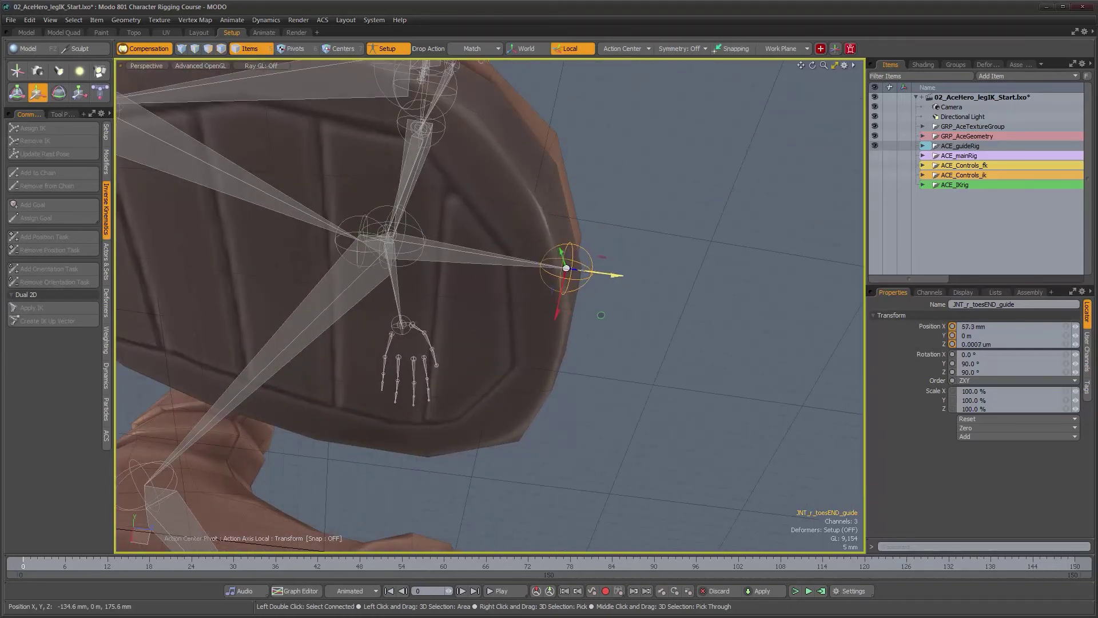
Select the right foot guide joint and examine the alignment of both feet's guide joints with the boots from the front and back.
left_click_drag(579, 351, 393, 455, "alt")
left_click_drag(456, 365, 469, 387, "alt")
right_click_drag(468, 387, 439, 345, "alt")
left_click_drag(481, 217, 423, 227, "alt")
right_click_drag(456, 216, 543, 205, "alt")
key("Right")
key("ctrl+z")
left_click(520, 225)
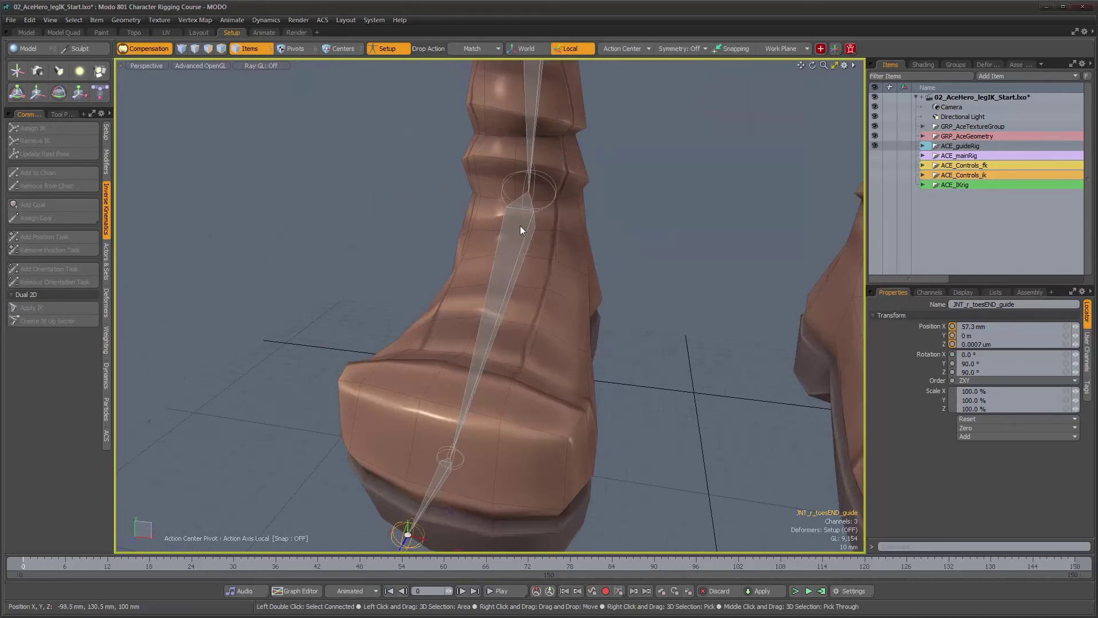
left_click_drag(520, 225, 550, 211, "alt")
left_click_drag(628, 286, 404, 312, "alt")
right_click_drag(404, 312, 400, 298, "alt")
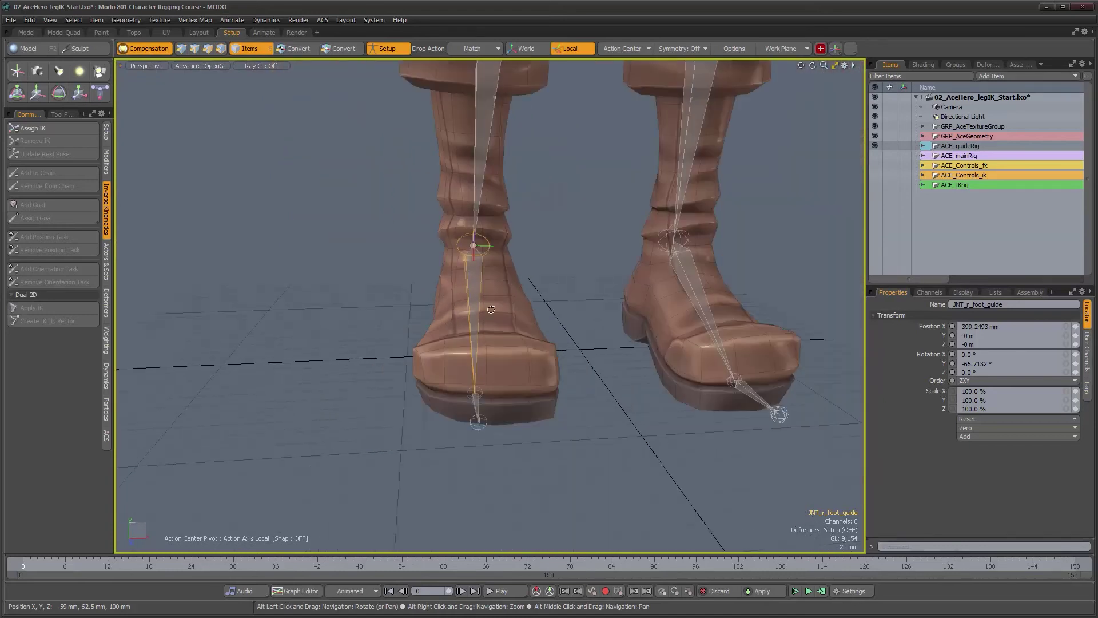
middle_click_drag(401, 298, 400, 342, "alt")
left_click_drag(400, 342, 441, 305, "alt")
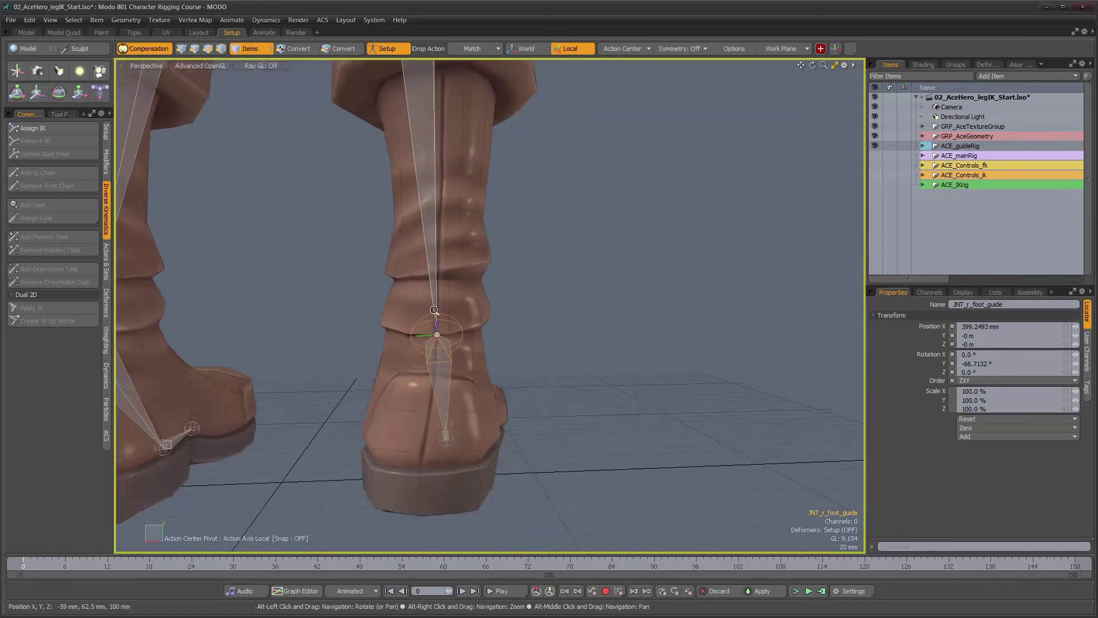
right_click_drag(441, 305, 334, 309, "alt")
middle_click_drag(433, 308, 421, 378, "alt")
mouse_move(421, 378)
left_mouse_down("alt")
mouse_move(434, 392)
mouse_move(425, 365)
left_mouse_up("alt")
middle_click_drag(425, 365, 421, 332, "alt")
right_click_drag(421, 335, 530, 353, "alt")
mouse_move(457, 335)
left_mouse_down("alt")
mouse_move(456, 384)
mouse_move(454, 354)
left_mouse_up("alt")
right_click_drag(454, 355, 410, 356, "alt")
left_click_drag(410, 356, 446, 392, "alt")
middle_click_drag(447, 391, 438, 416, "alt")
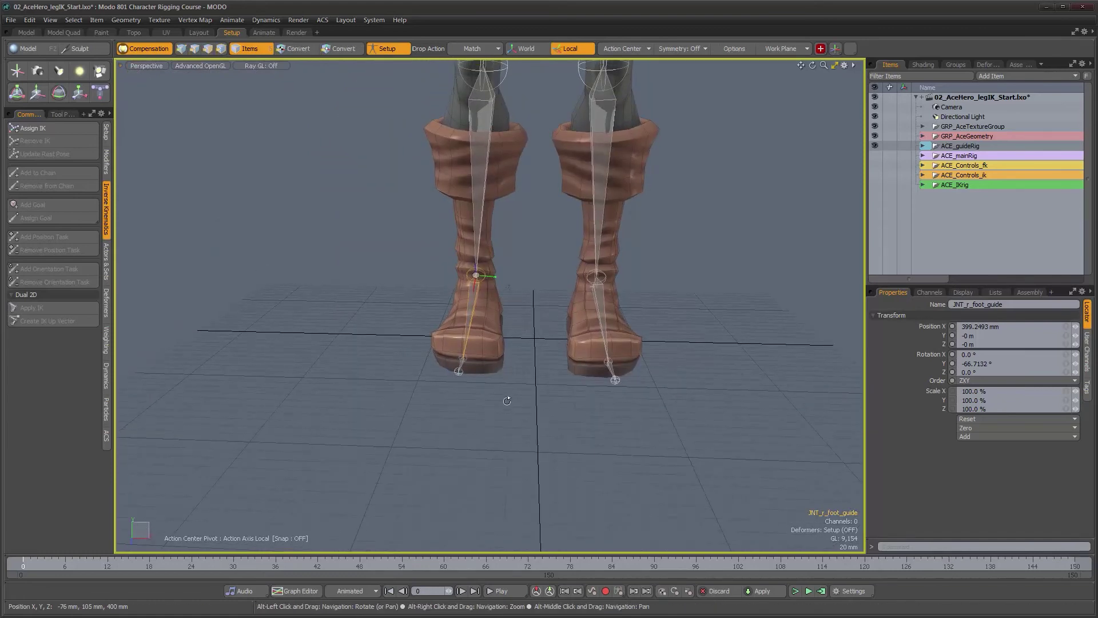
Move the left toe end guide joint back along its local Z axis to the boot's tip, at position X about -58.2 mm.
left_click_drag(508, 399, 715, 472, "alt")
middle_click_drag(715, 472, 597, 427, "alt")
right_click_drag(597, 427, 635, 429, "alt")
middle_click_drag(478, 493, 431, 382, "alt")
right_click_drag(431, 383, 464, 400, "alt")
left_click(386, 397)
left_click_drag(386, 397, 376, 388, "alt")
right_click_drag(376, 388, 416, 400, "alt")
key("w")
key("y")
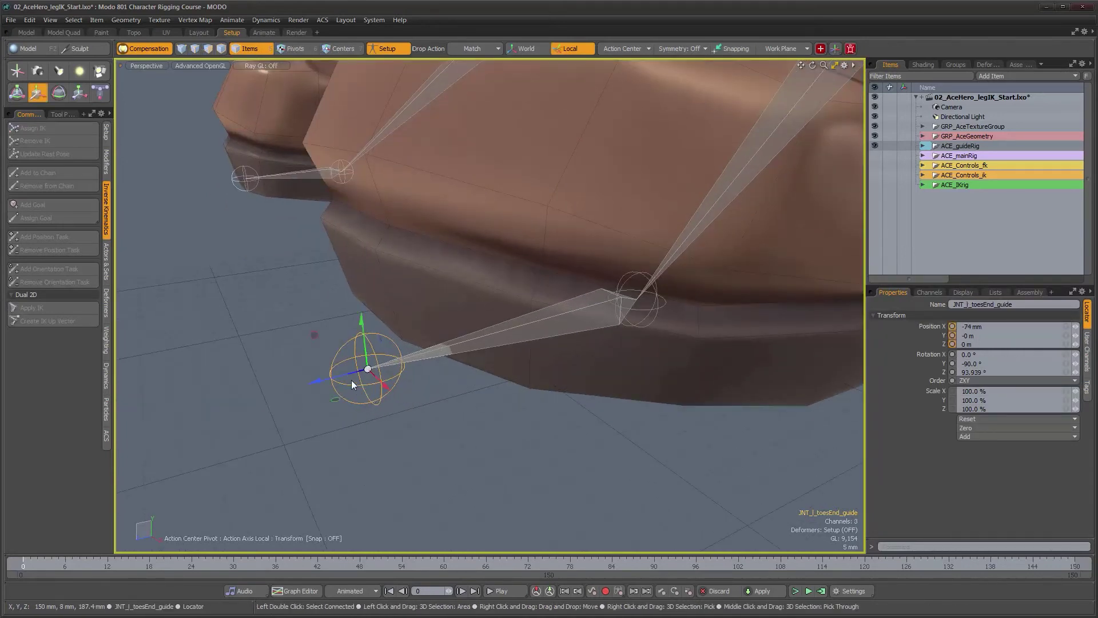
left_click_drag(331, 380, 490, 180)
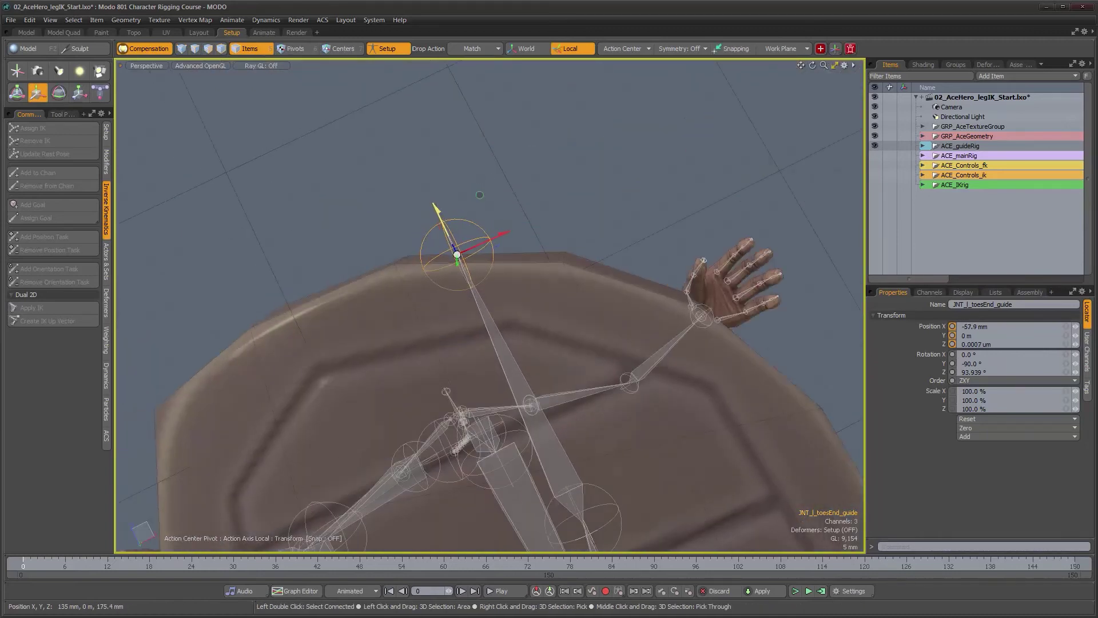
left_click_drag(452, 235, 523, 380, "alt")
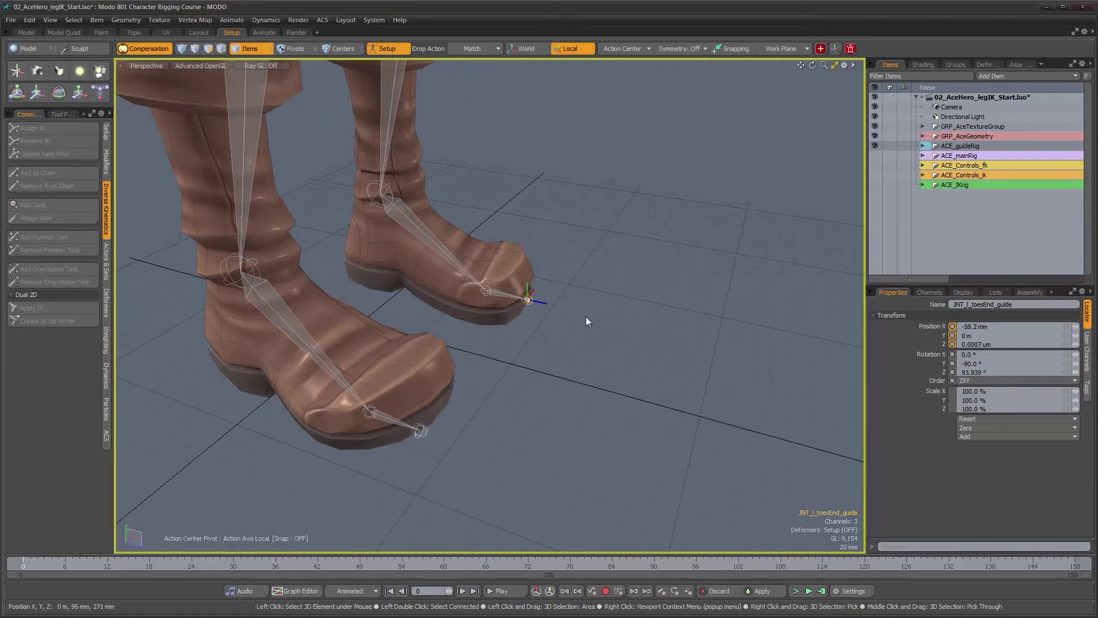
Show the ACE_mainRig group alongside the guide rig and select the main rig's right toe end joint.
left_click(874, 155)
left_click_drag(572, 320, 499, 375, "alt")
right_click_drag(498, 374, 554, 385, "alt")
left_click_drag(554, 385, 530, 377, "alt")
left_click(566, 356)
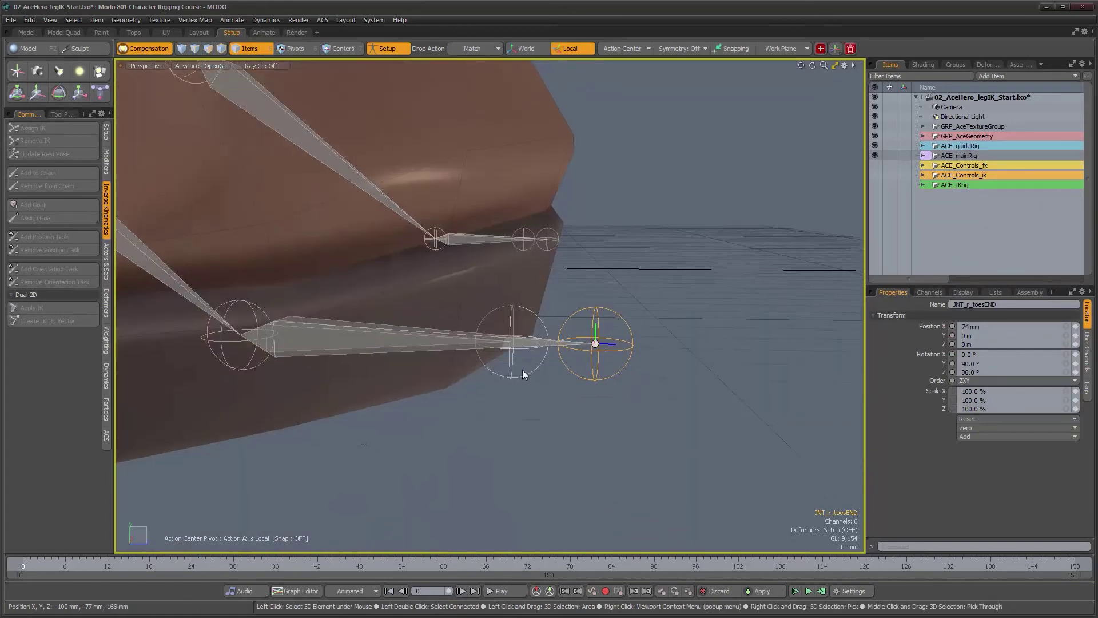
left_click_drag(507, 345, 533, 443, "alt")
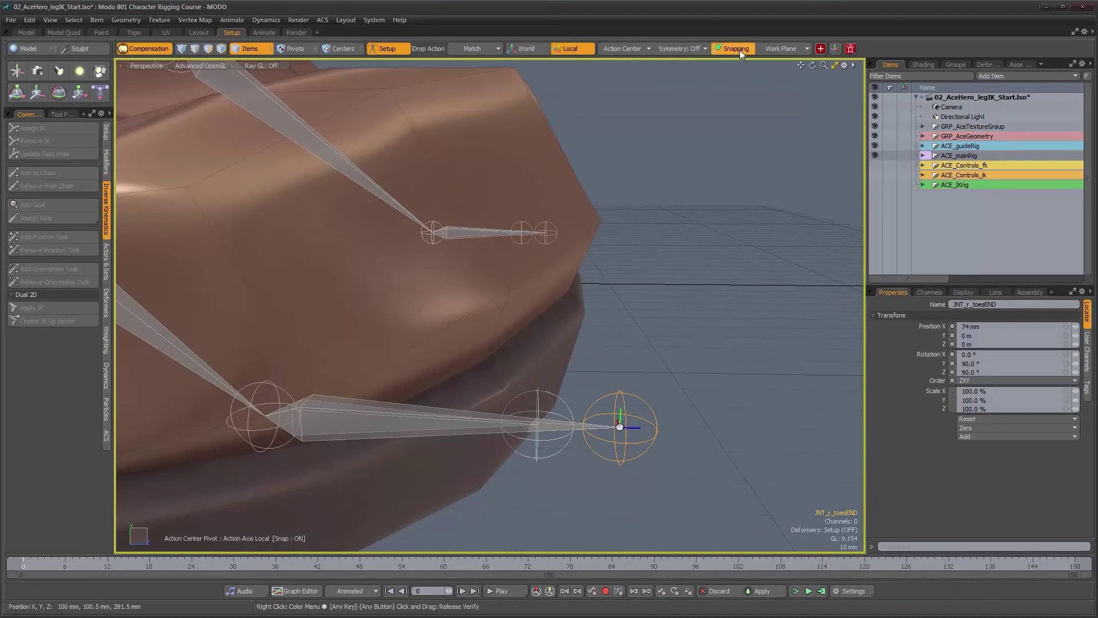
Enable snapping and move the main rig's right toe end joint onto its guide joint, at position X 57.3 mm.
left_click(739, 50)
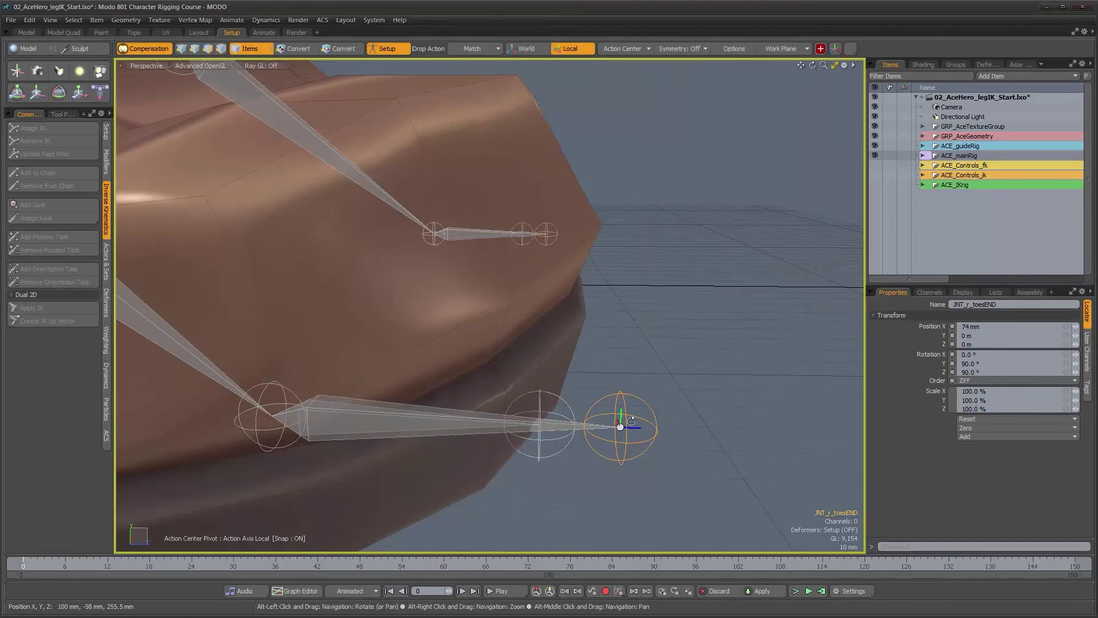
middle_click_drag(630, 421, 556, 393, "alt")
right_click_drag(557, 393, 437, 385, "alt")
middle_click_drag(436, 384, 462, 387, "alt")
key("w")
left_click_drag(665, 393, 541, 391)
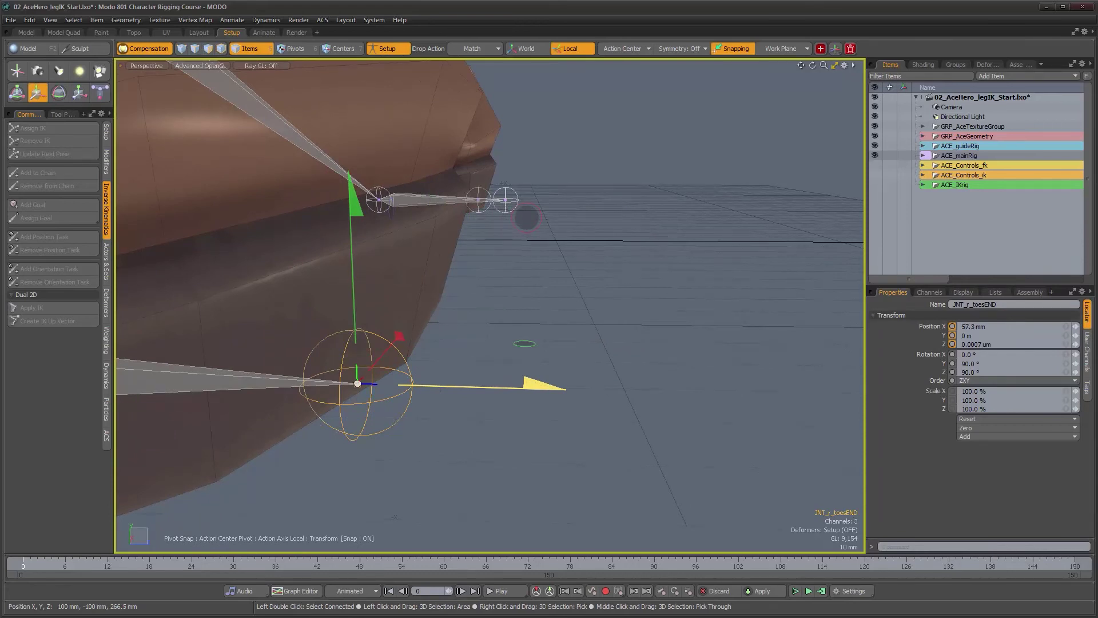
right_click_drag(449, 420, 457, 409, "alt")
left_click_drag(458, 409, 547, 318, "alt")
key("q")
Snap the main rig's left toe end joint onto its guide joint, at position X -58.2 mm.
right_click_drag(547, 318, 582, 321, "alt")
left_click_drag(581, 321, 539, 366, "alt")
right_click_drag(539, 365, 564, 362, "alt")
left_click(447, 416)
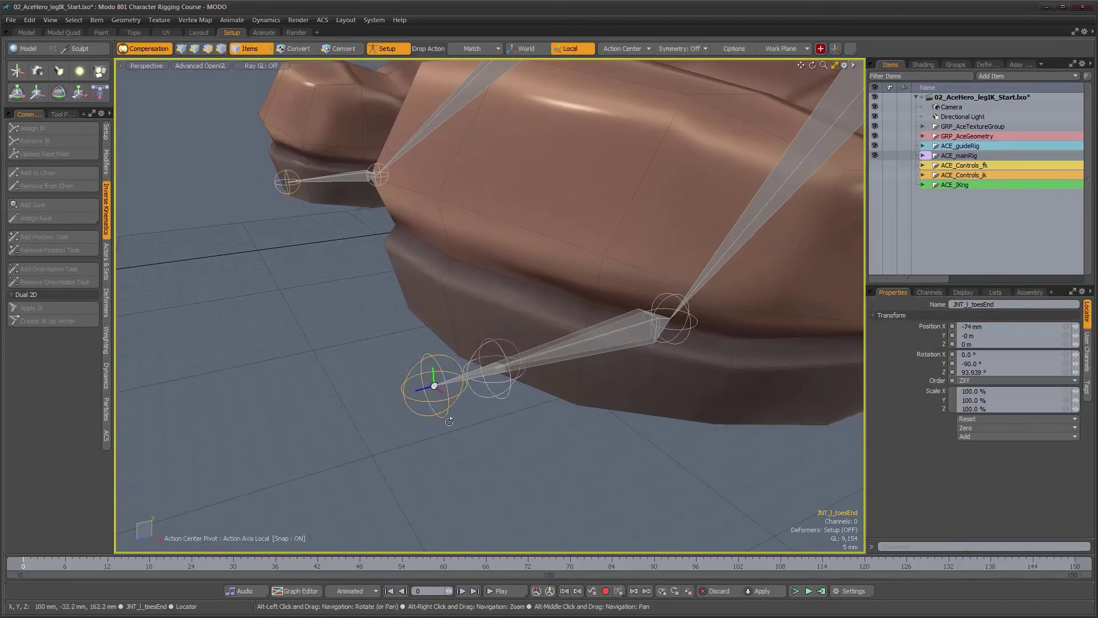
left_click_drag(448, 416, 379, 378, "alt")
right_click_drag(378, 377, 414, 380, "alt")
left_click_drag(413, 379, 401, 374, "alt")
key("w")
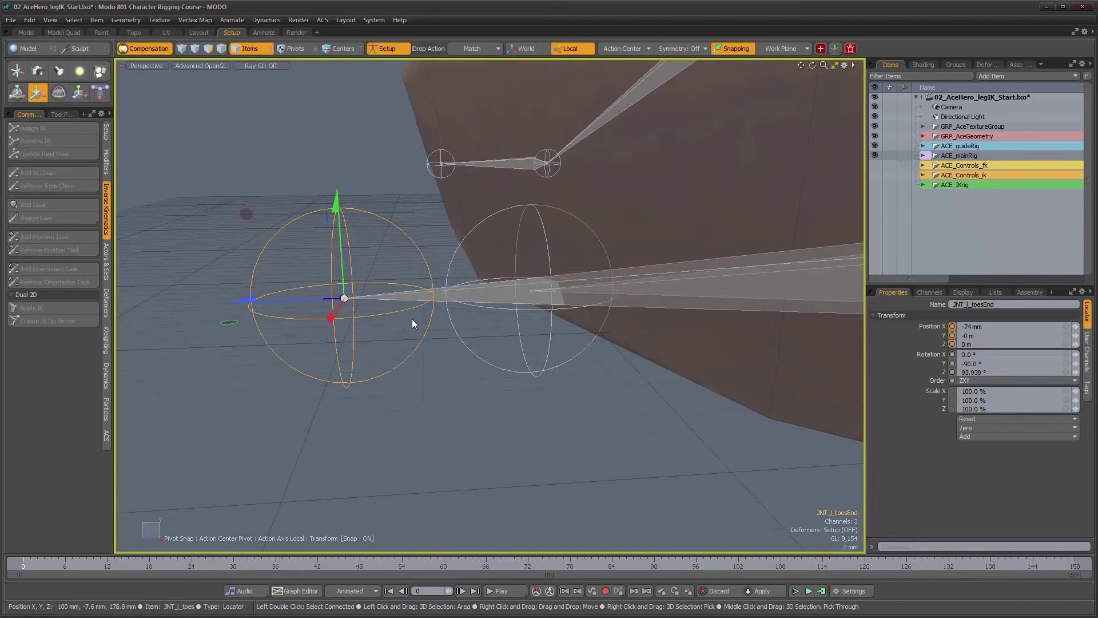
left_click_drag(531, 292, 532, 354, "alt")
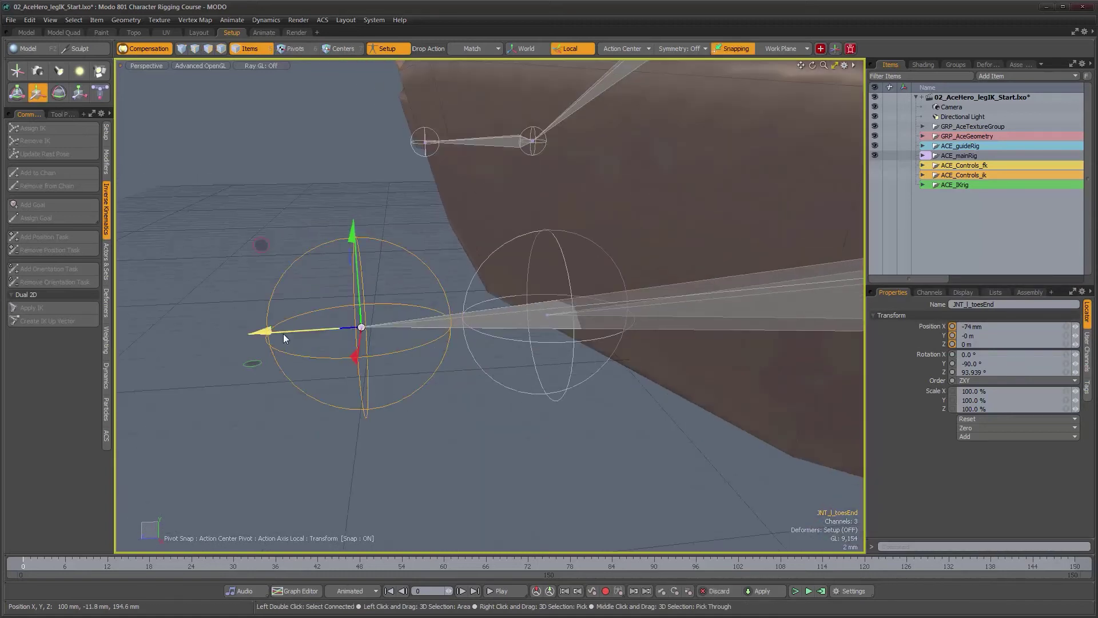
left_click_drag(263, 331, 456, 318)
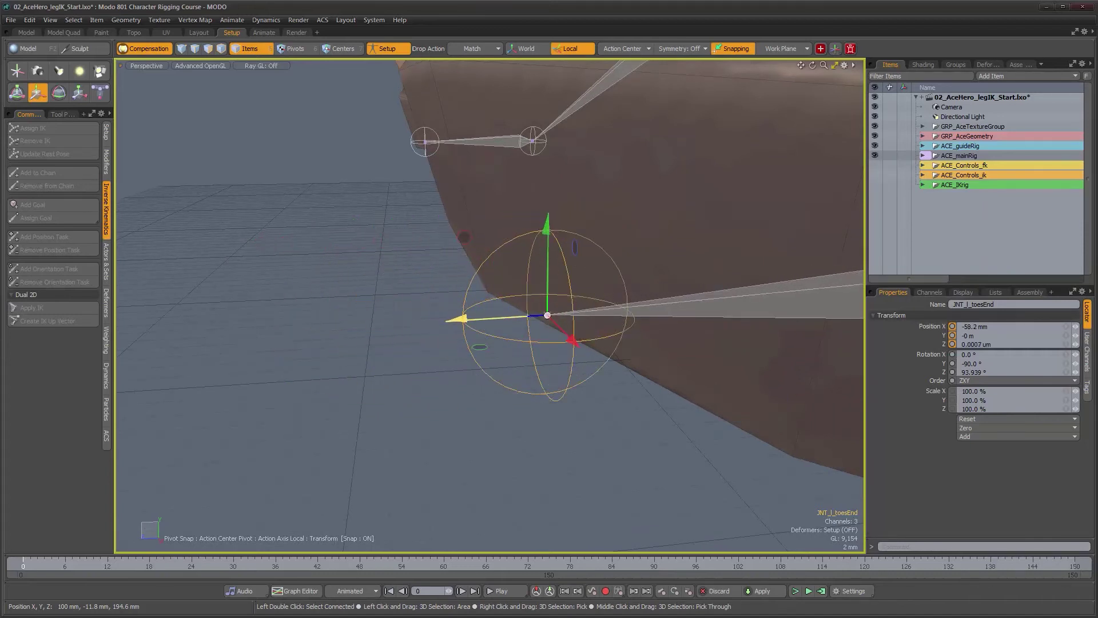
Turn off snapping and hide the ACE_guideRig group.
scroll(539, 372, "down", 5, "alt")
left_click_drag(540, 373, 598, 439, "alt")
scroll(574, 378, "down", 5, "alt")
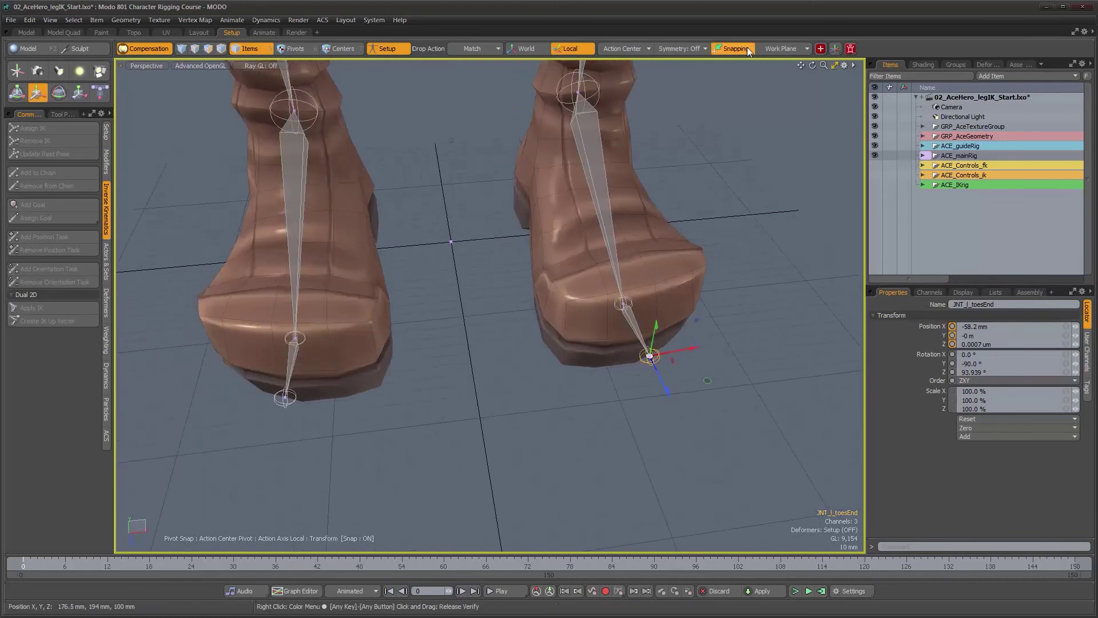
left_click(731, 50)
left_click_drag(658, 252, 605, 378, "alt")
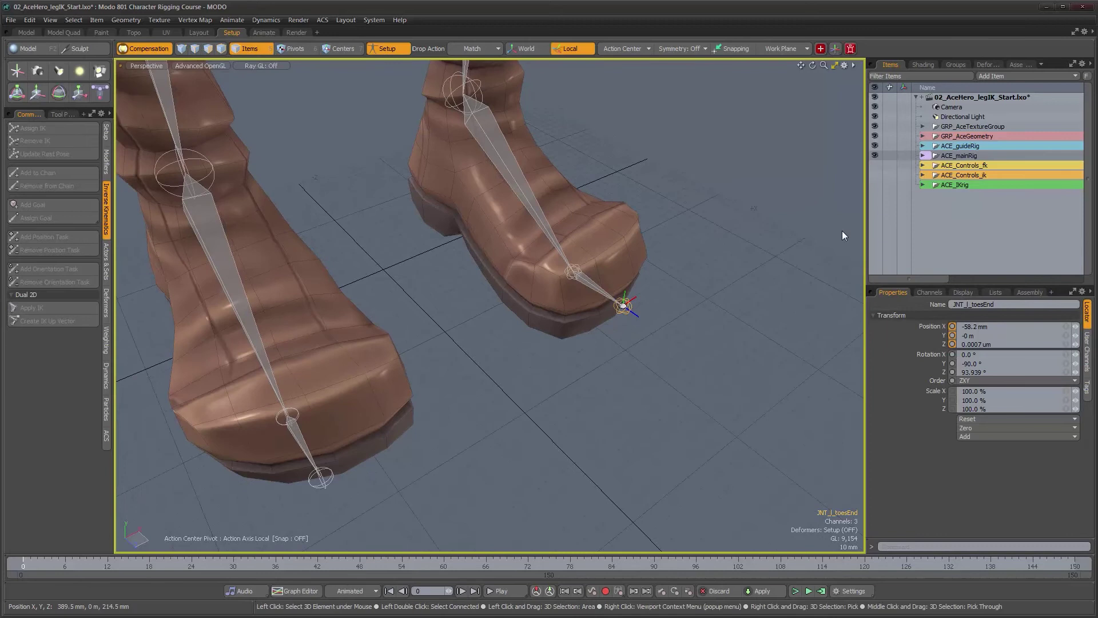
left_click(875, 147)
Set the JNT_l_toes joint's X and Z rotations to 0°, then select the left toe end joint.
left_click_drag(757, 270, 643, 363, "alt")
left_click(603, 322)
left_click(496, 366)
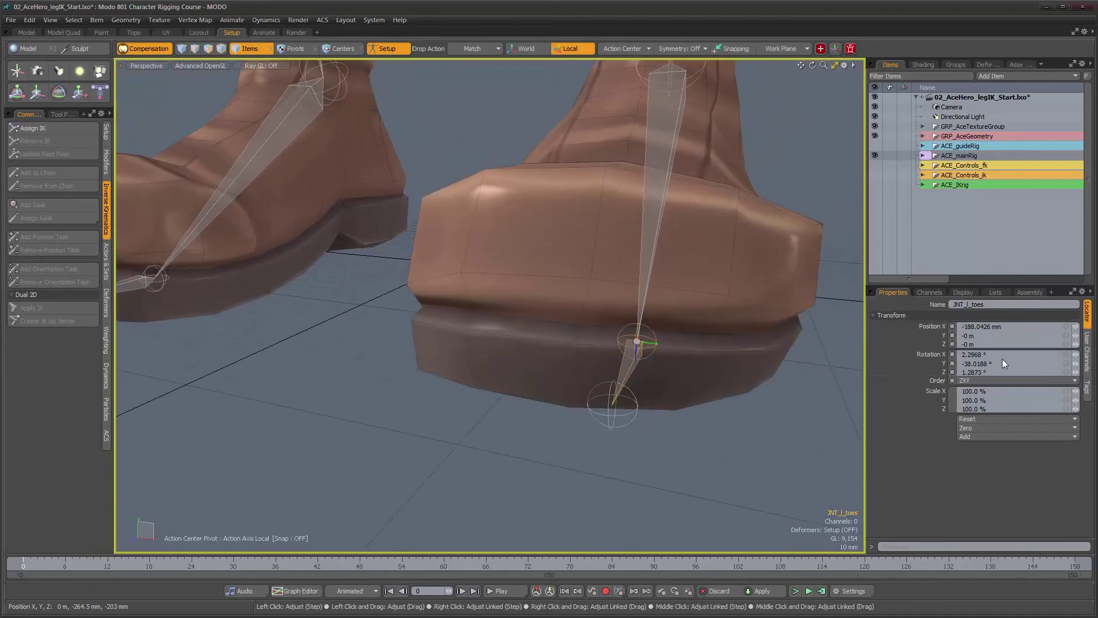
left_click_drag(998, 355, 915, 341)
type("0")
key("Return")
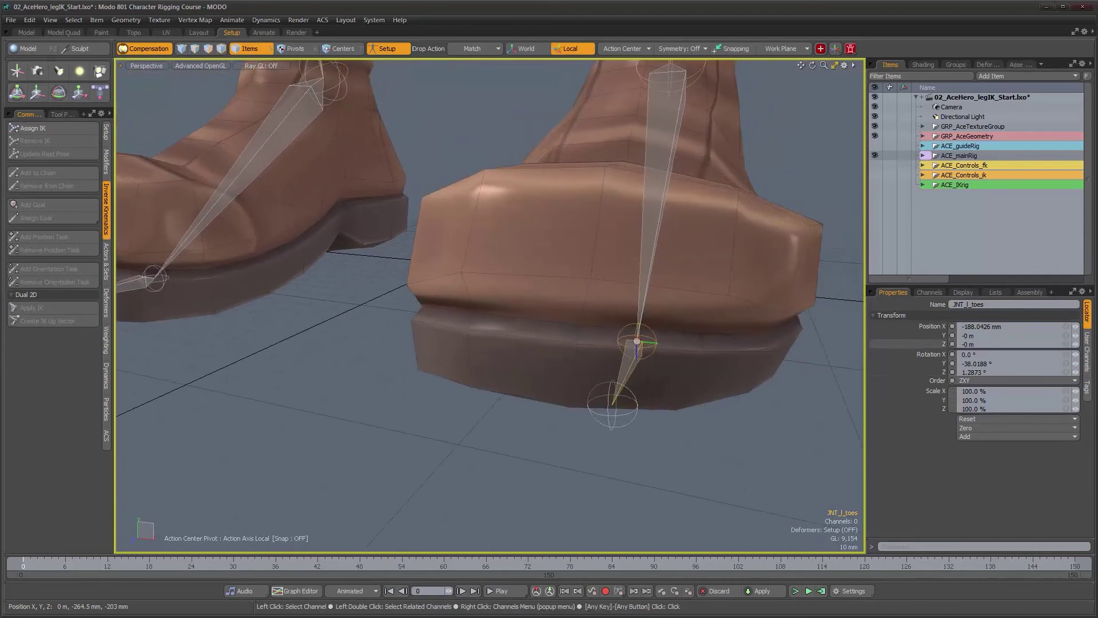
type("0")
key("Return")
left_click(644, 401)
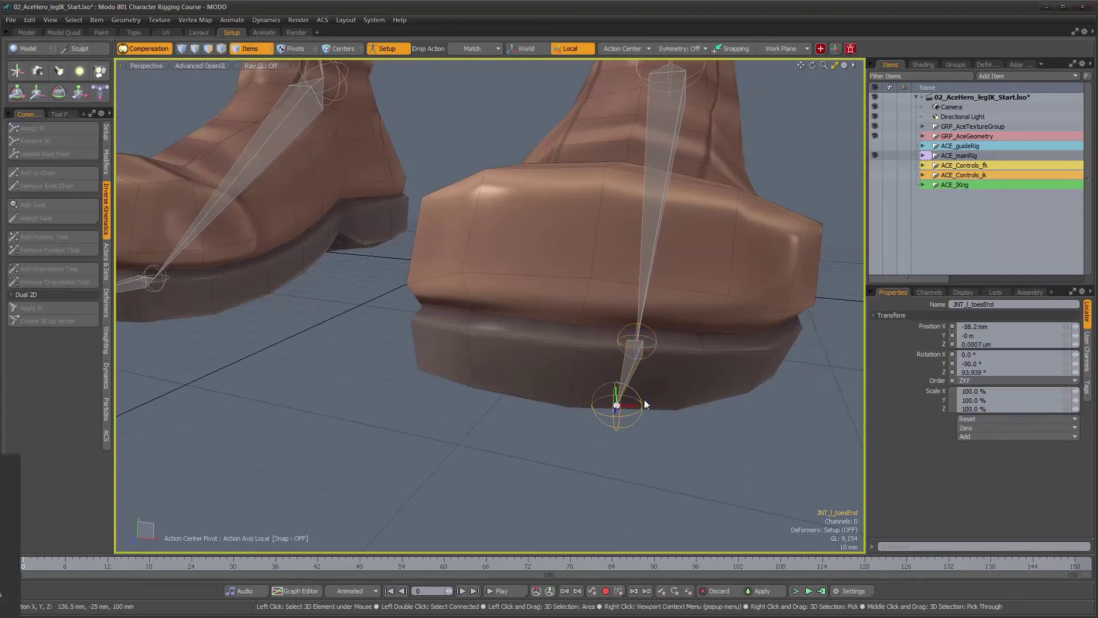
Zero the rotation of the left toe end joint, JNT_l_toesEnd.
left_click(670, 428)
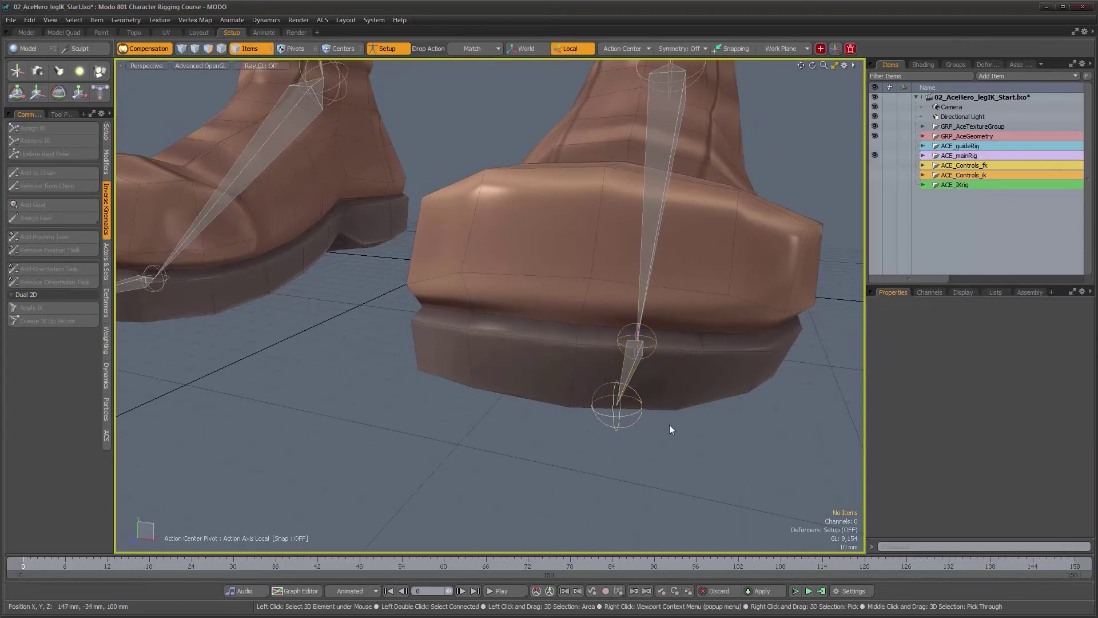
left_click(634, 422)
left_click_drag(644, 426, 790, 431, "alt")
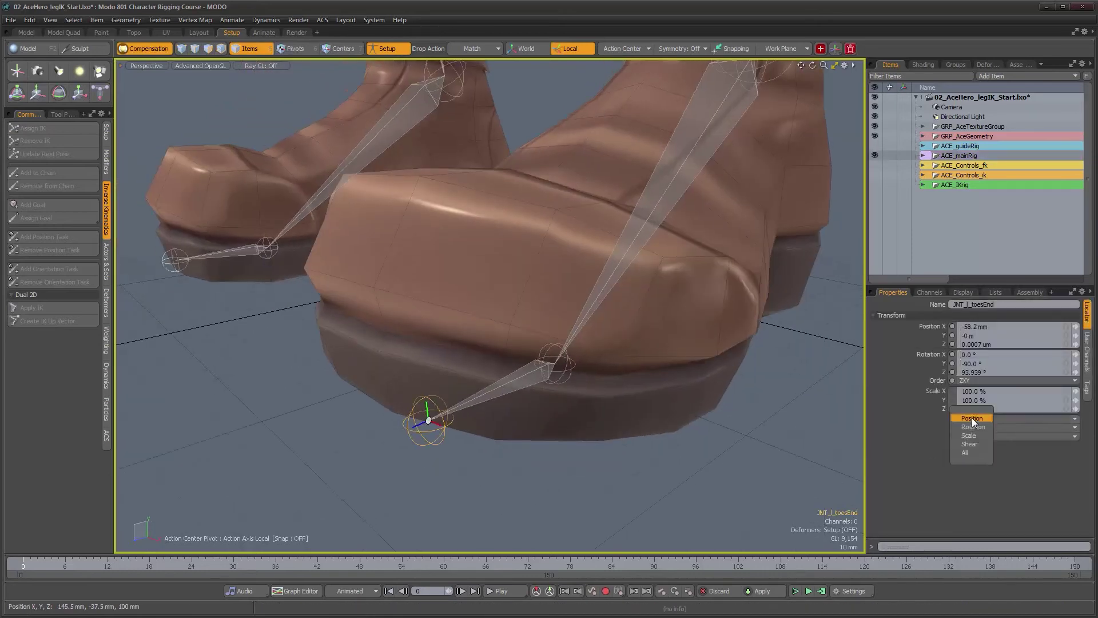
left_click(973, 427)
left_click_drag(380, 378, 617, 392, "alt")
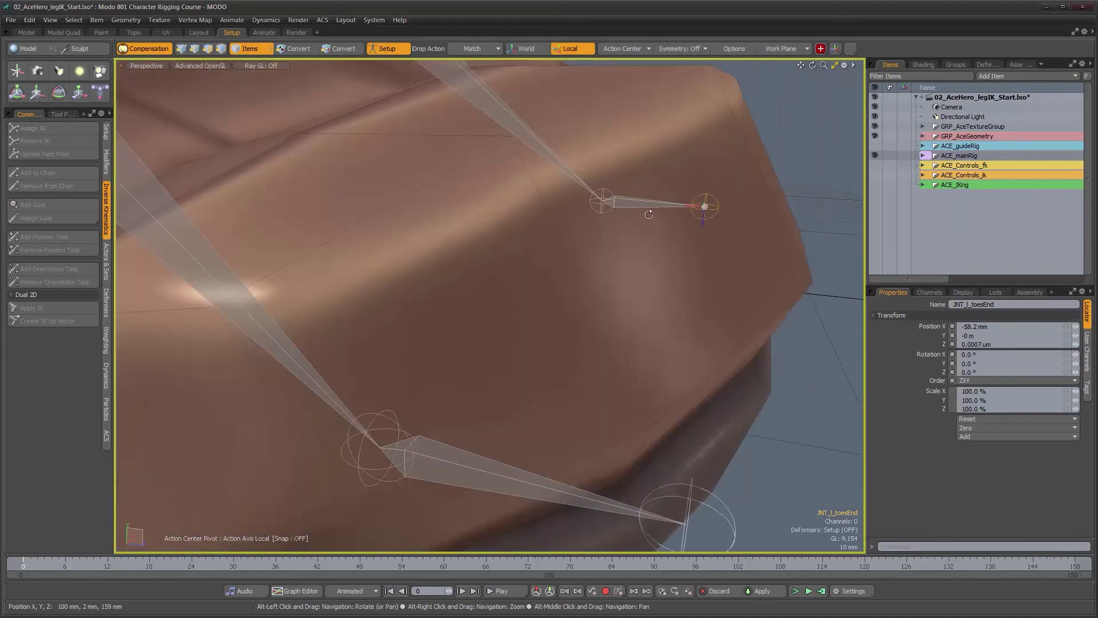
Check the left toes, left foot and right toes joints, and zero the rotation of JNT_r_toesEND.
left_click(636, 204)
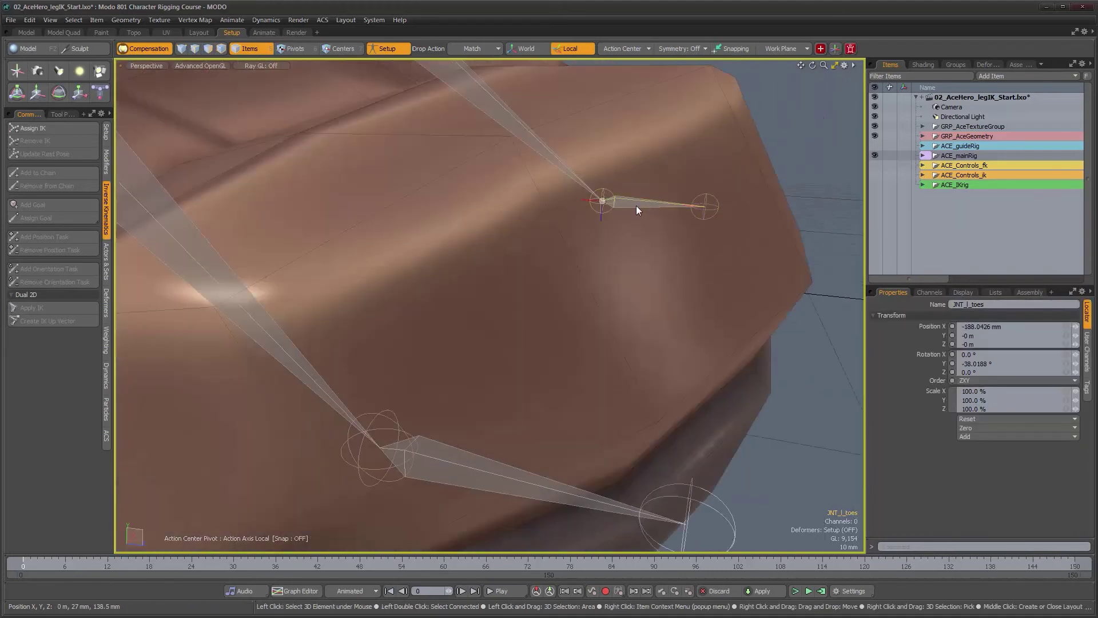
left_click(565, 170)
left_click_drag(566, 180, 630, 389, "alt")
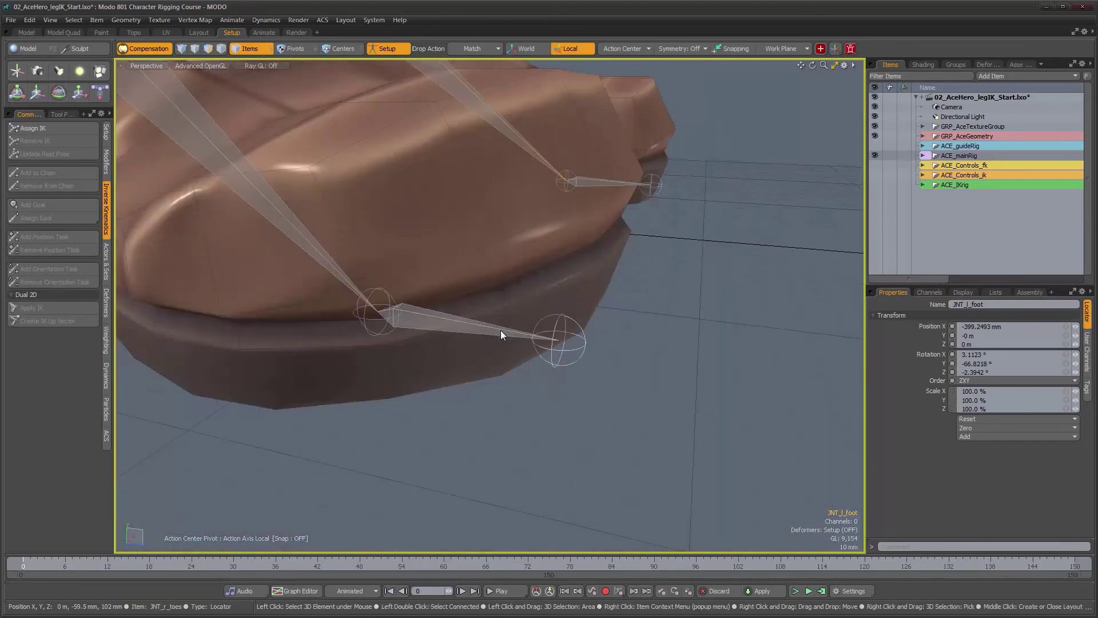
left_click(501, 330)
left_click_drag(503, 331, 630, 392, "alt")
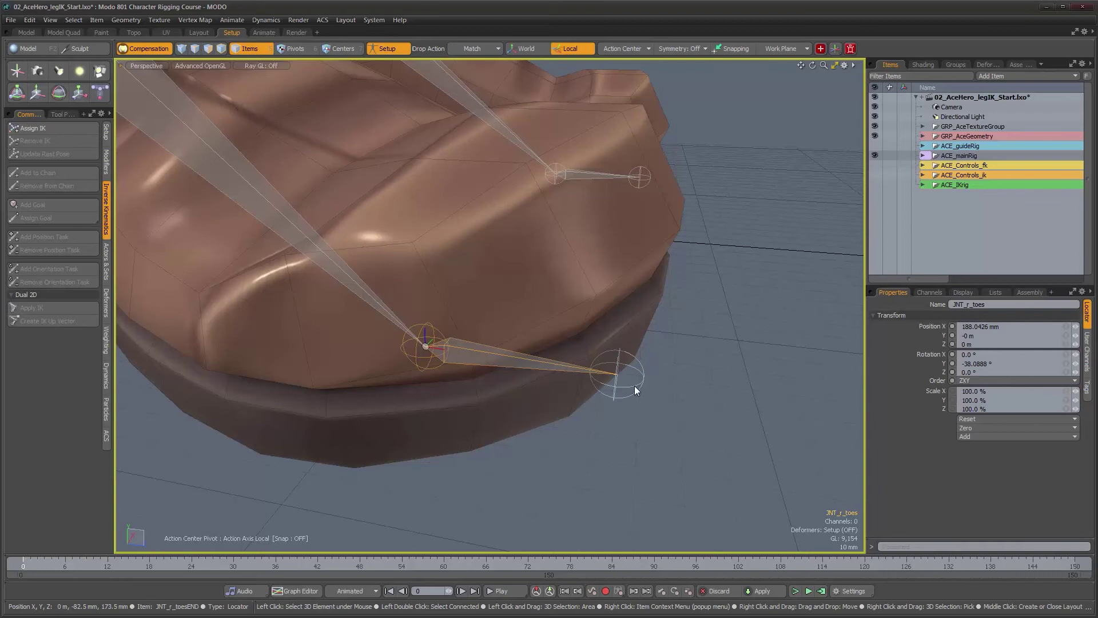
left_click_drag(750, 396, 655, 408, "alt")
left_click(983, 418)
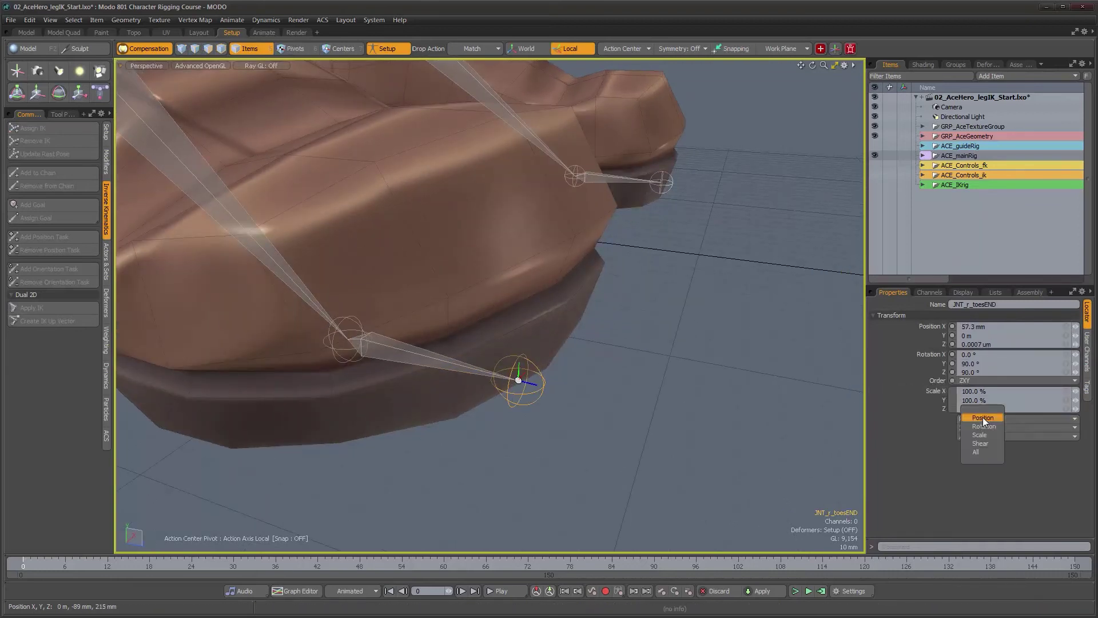
left_click(984, 426)
Examine the toe and foot joints' placement inside the boots in the Right and Perspective views.
left_click_drag(435, 400, 426, 380, "alt")
key("ctrl+space")
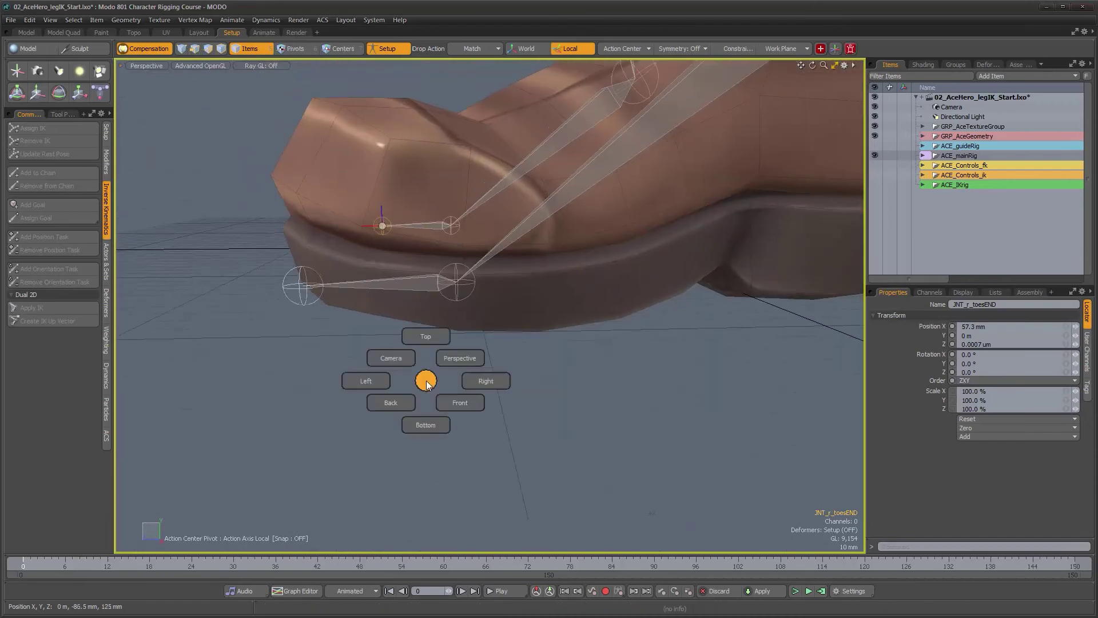
left_click(475, 385)
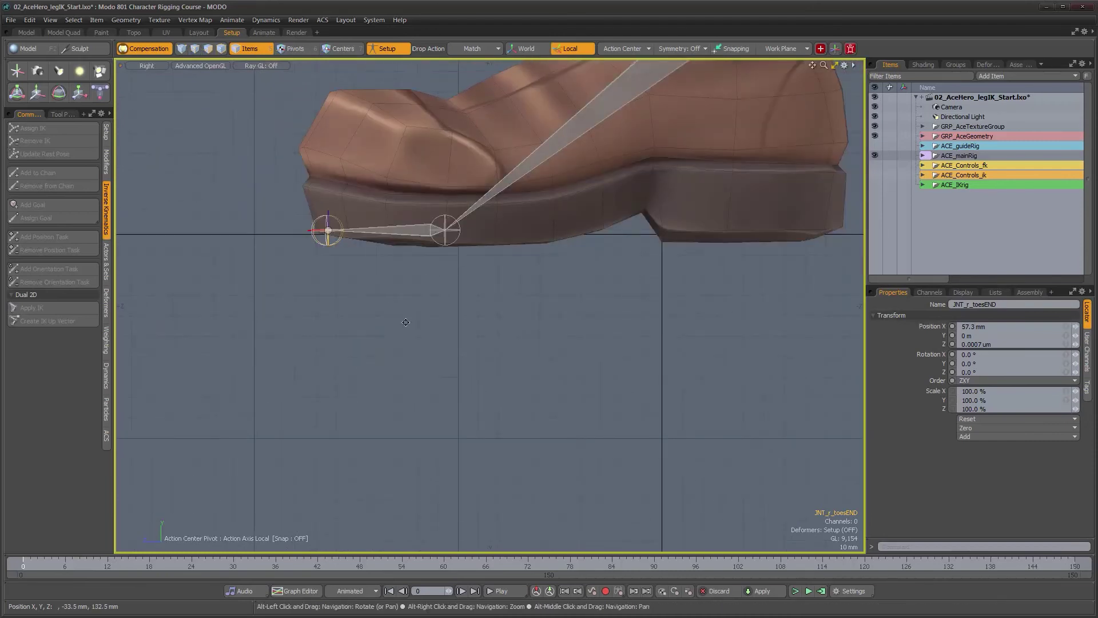
left_click_drag(350, 273, 405, 343, "alt")
scroll(401, 338, "up", 8)
left_click_drag(357, 281, 399, 360, "alt")
right_click_drag(365, 307, 386, 310, "alt")
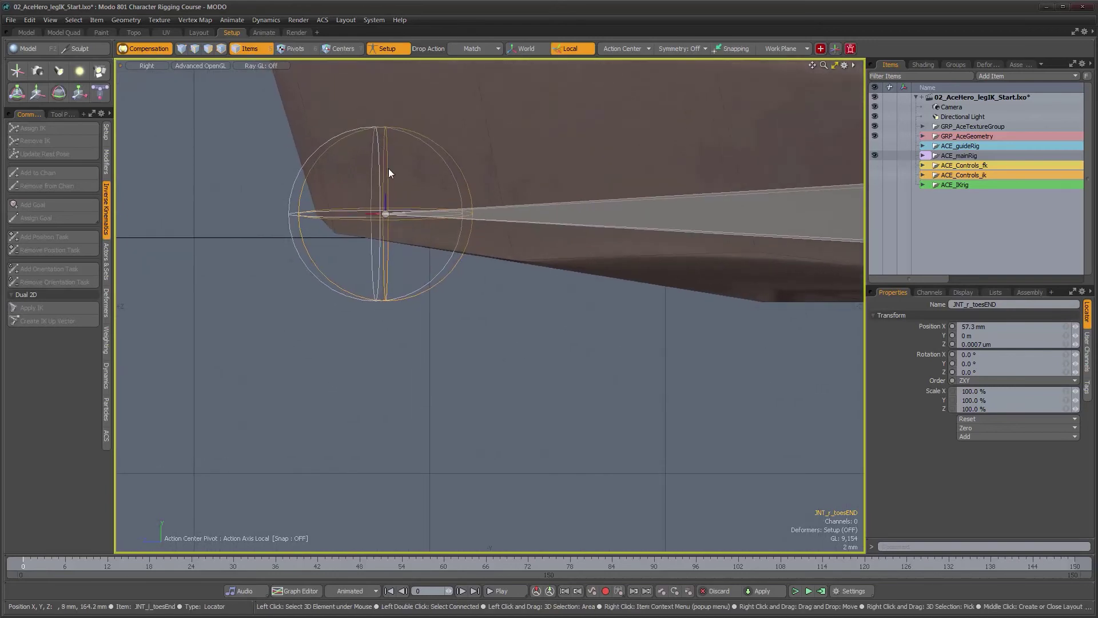
right_click_drag(519, 298, 510, 308, "alt")
left_click_drag(509, 308, 279, 281, "alt")
left_click_drag(344, 289, 365, 304, "alt")
right_click_drag(354, 303, 317, 316, "alt")
left_click_drag(355, 302, 355, 368, "alt")
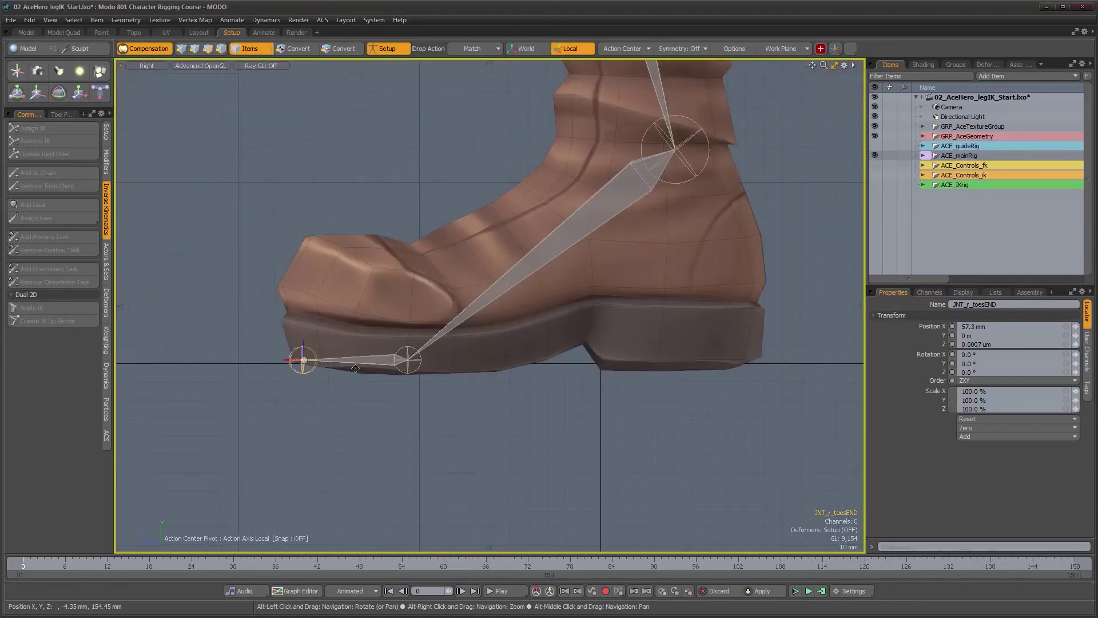
right_click_drag(460, 421, 468, 421, "alt")
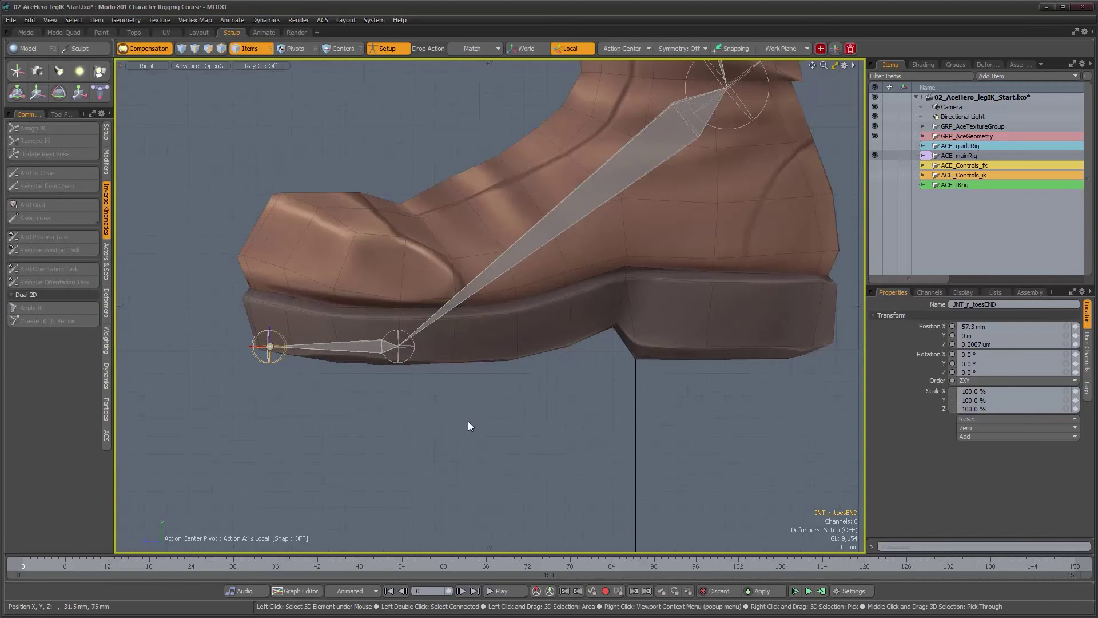
key("ctrl+space")
left_click(492, 411)
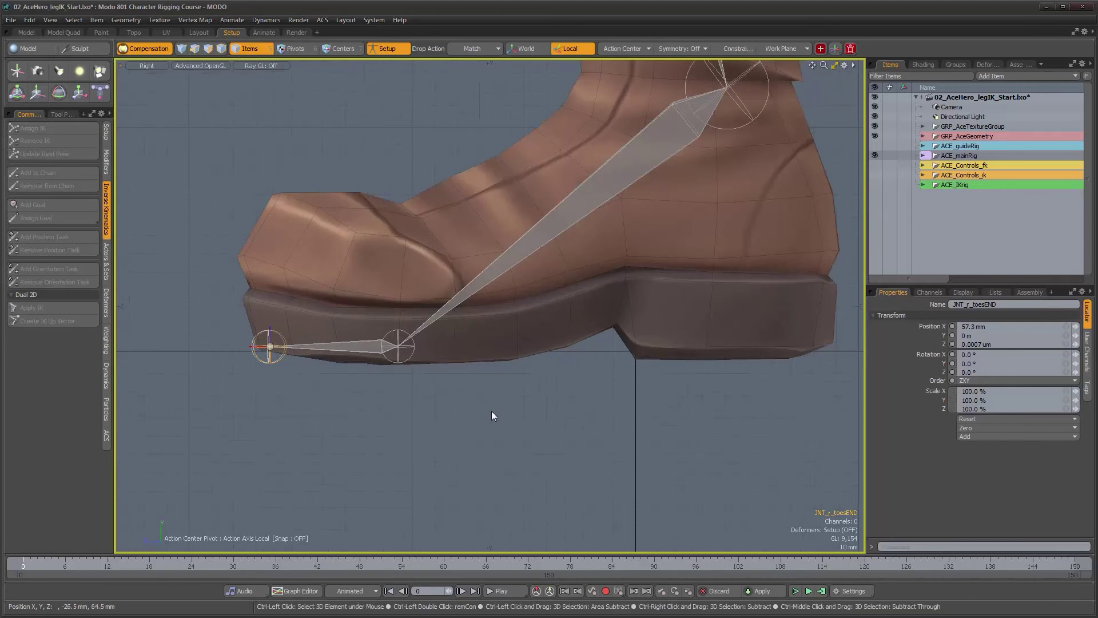
key("ctrl+space")
left_click(517, 393)
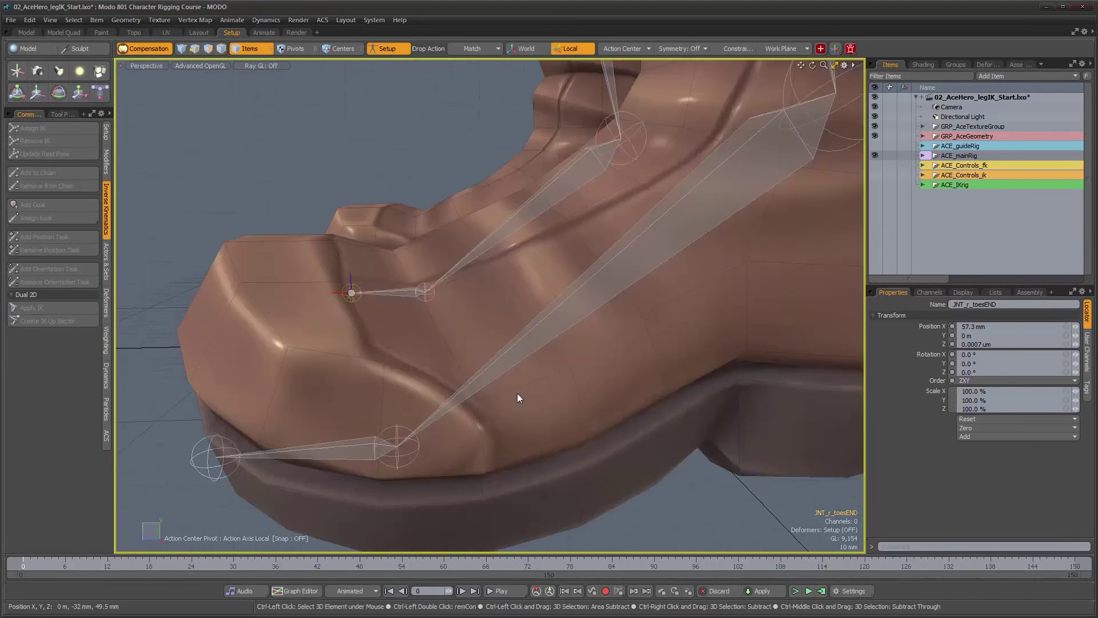
left_click_drag(517, 393, 655, 433, "alt")
right_click_drag(655, 433, 543, 430, "alt")
left_click_drag(543, 429, 576, 417, "alt")
right_click_drag(550, 395, 457, 367, "alt")
left_click_drag(457, 366, 432, 391, "alt")
Hide the GRP_AceGeometry group to work on the leg joints alone, leaving nothing selected.
left_click(875, 136)
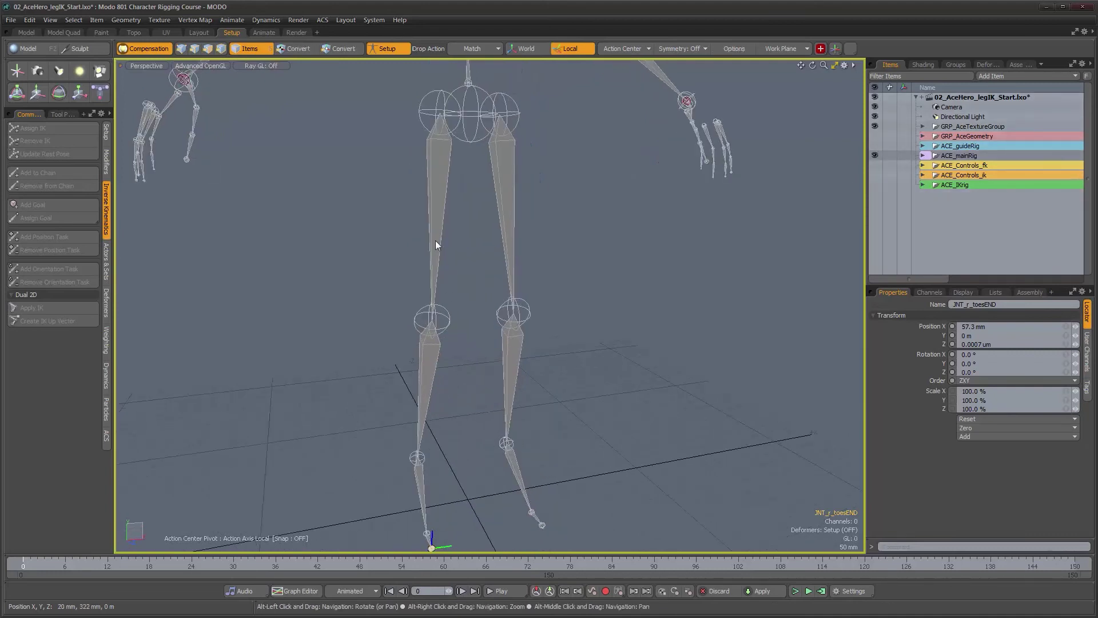
left_click(436, 210)
left_click_drag(451, 262, 417, 321, "alt")
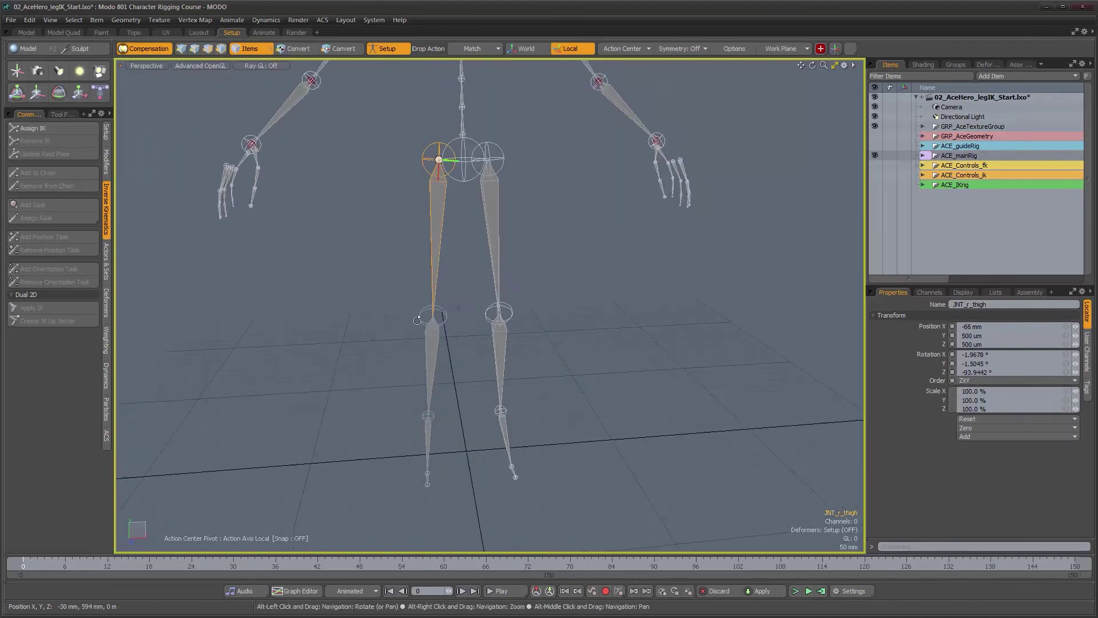
left_click_drag(439, 231, 467, 282, "alt")
left_click(467, 285)
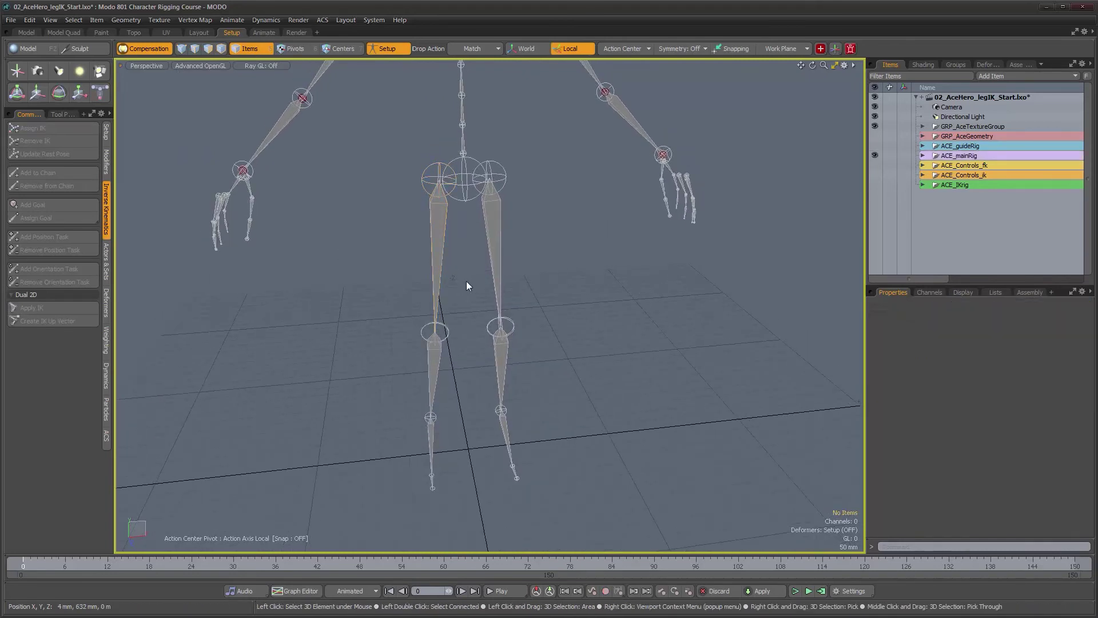
Add a group locator and match its position and rotation to the JNT_r_thigh joint.
left_click(1009, 78)
left_click(1015, 30)
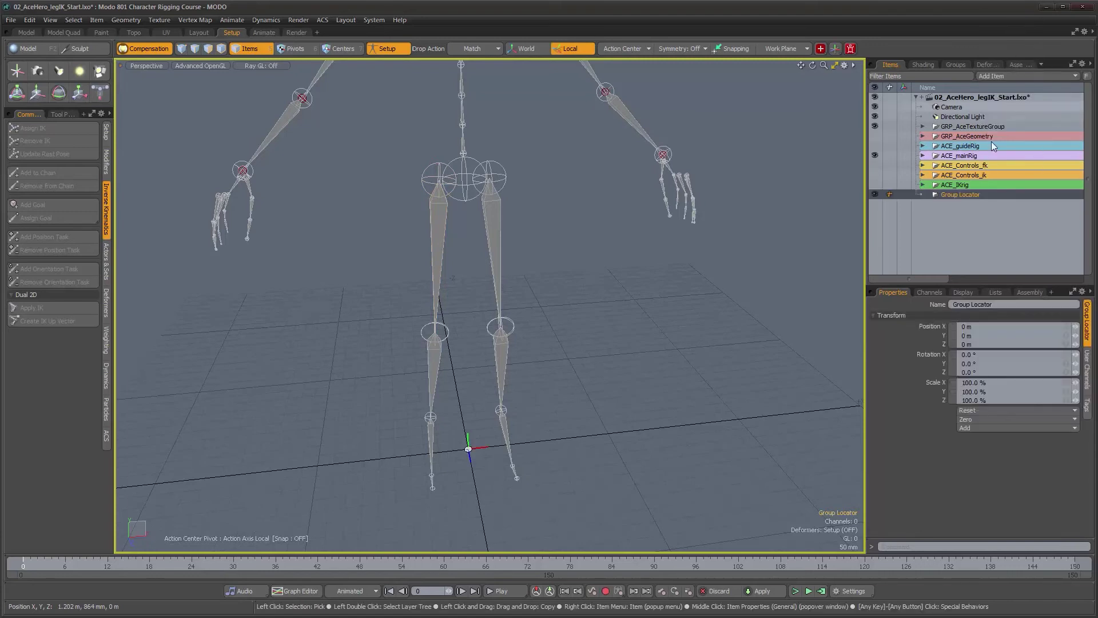
left_click_drag(956, 197, 485, 269)
Rename the new group locator as GRP_r_leg.
double_click(979, 196)
type("GRP")
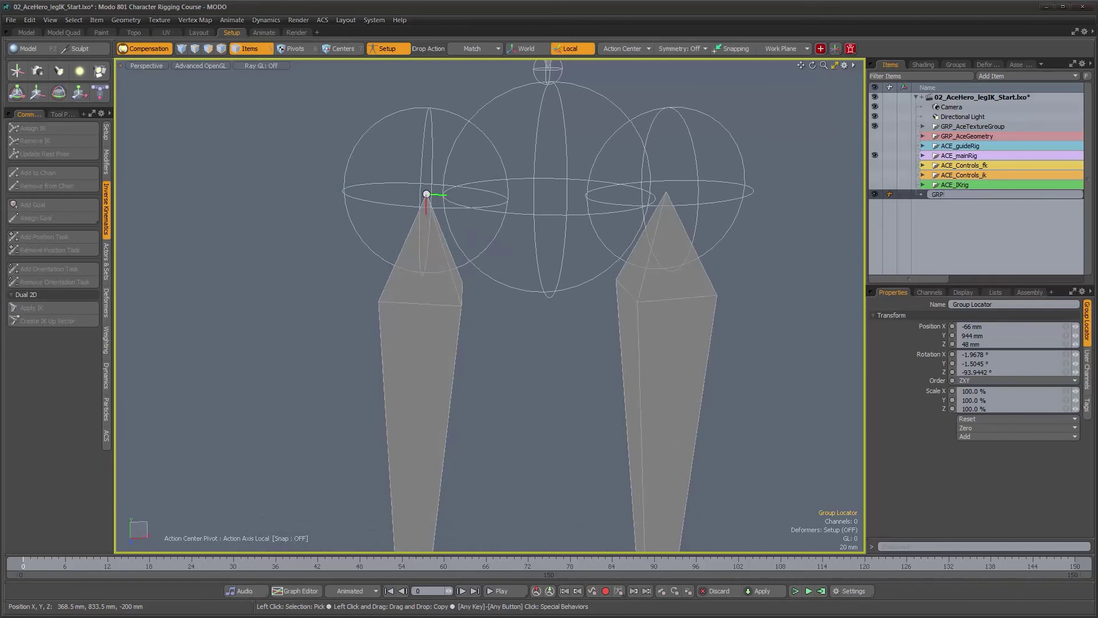
type("_r_leg")
key("Return")
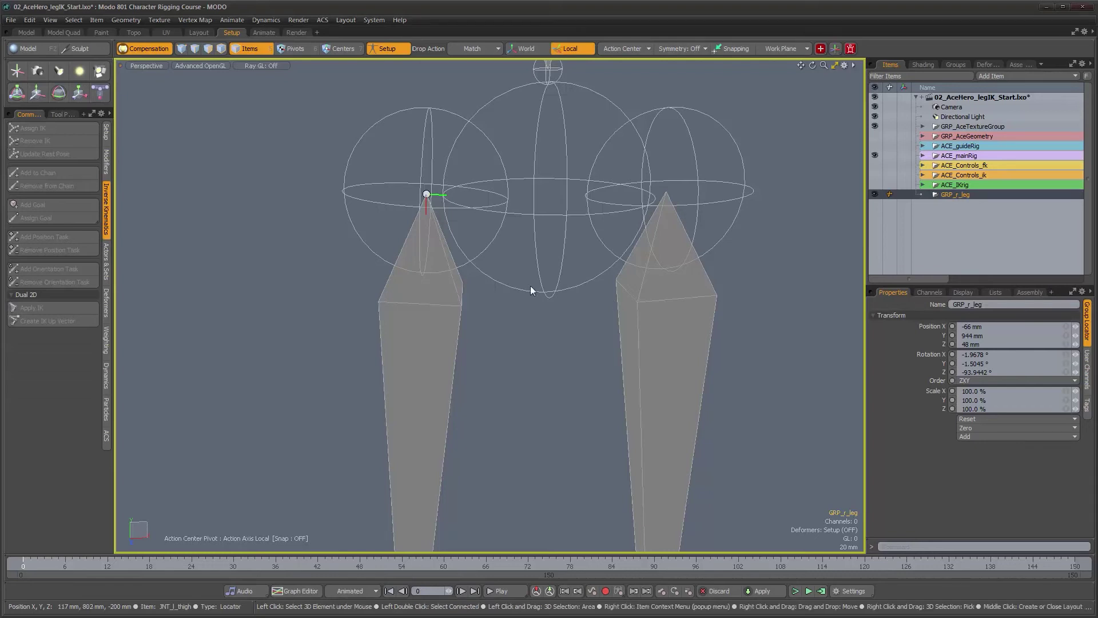
Reveal the thigh joints in the ACE_mainRig hierarchy and parent GRP_r_leg under JNT_c_hip.
left_click(411, 379)
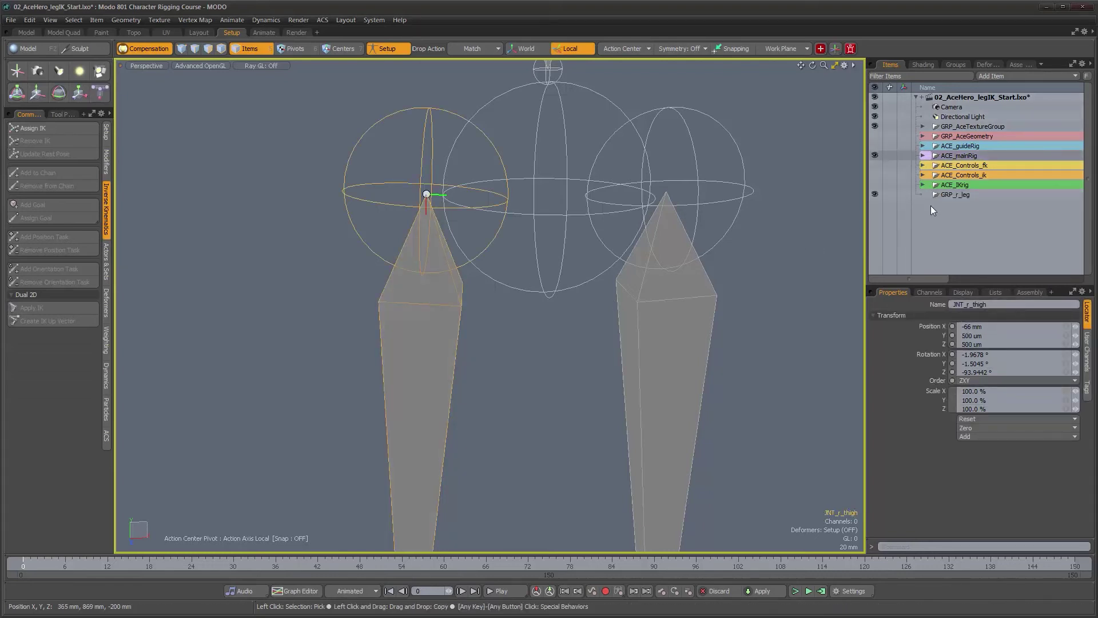
left_click(923, 156)
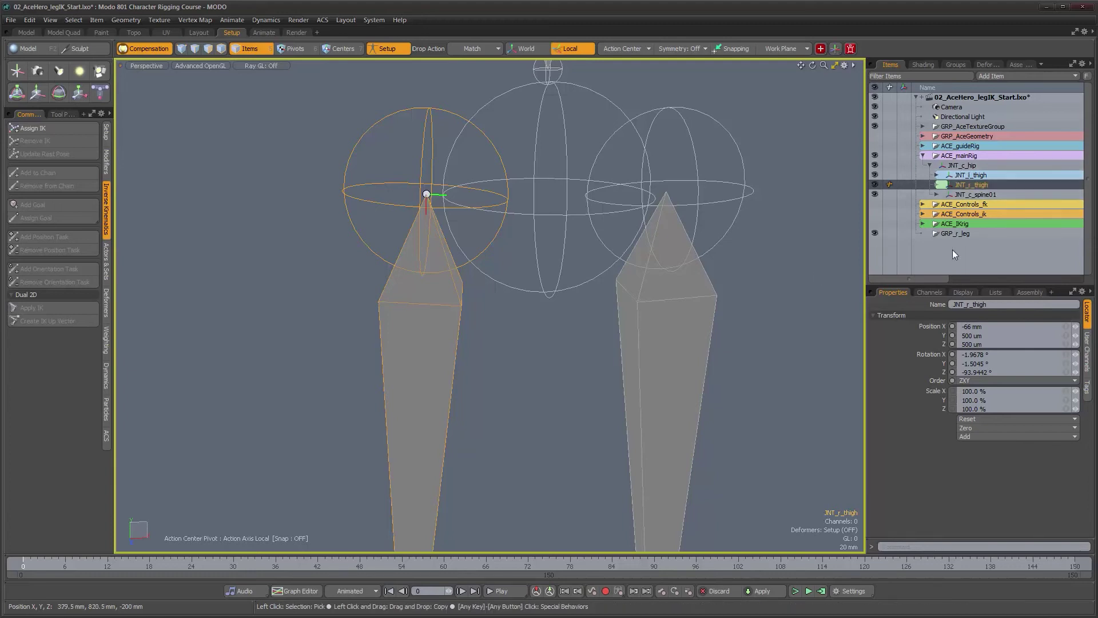
left_click(955, 234)
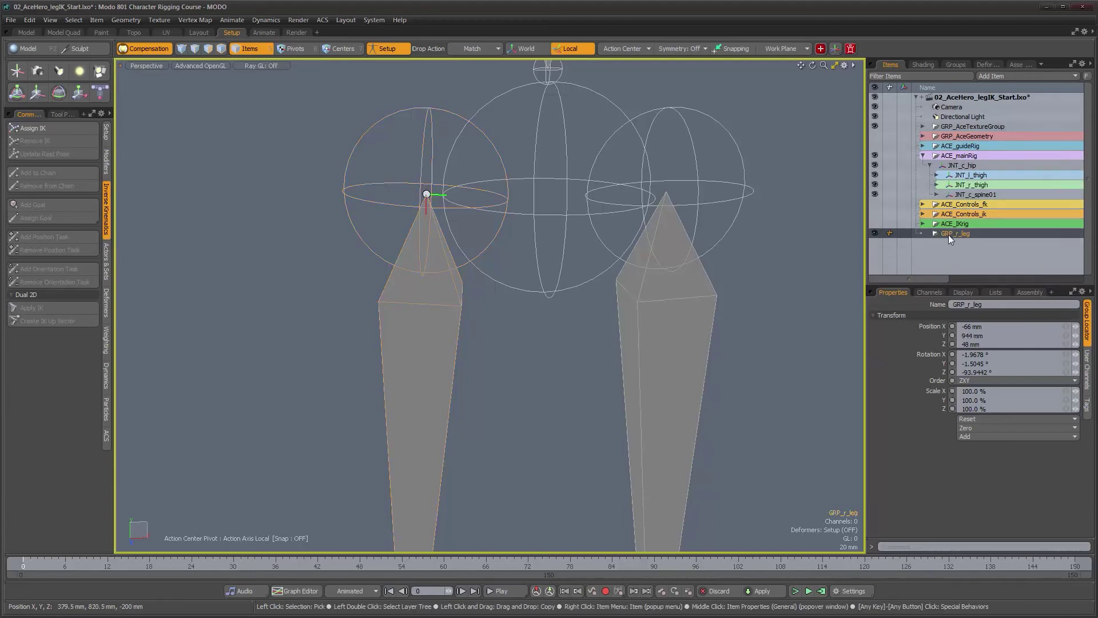
left_click_drag(944, 235, 955, 163)
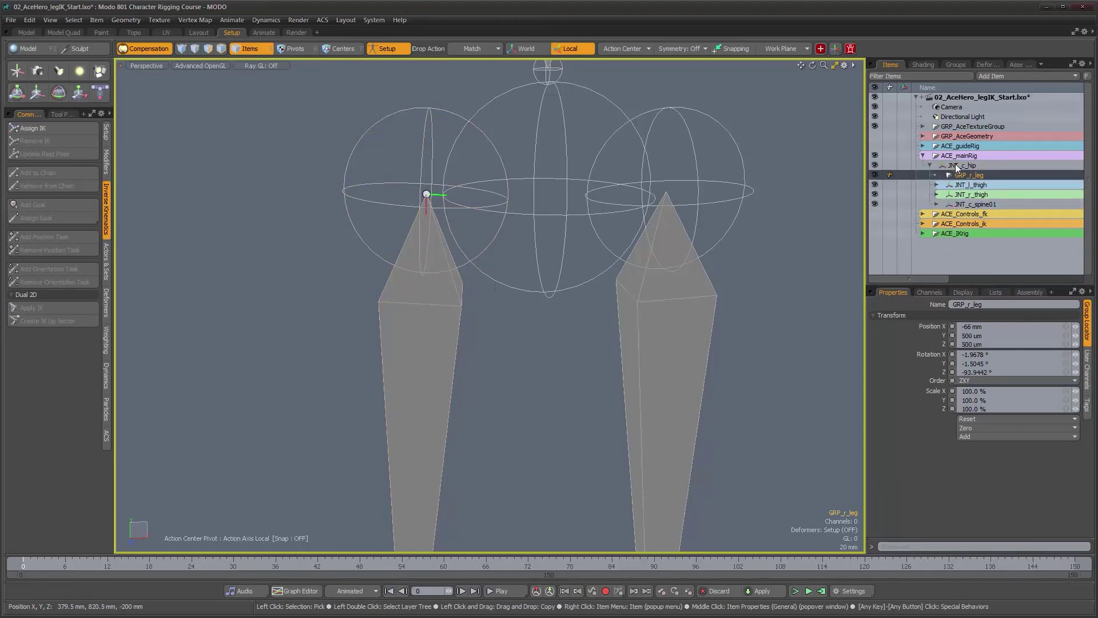
Parent JNT_r_thigh under GRP_r_leg and expand the group to show the right leg chain.
left_click(960, 195)
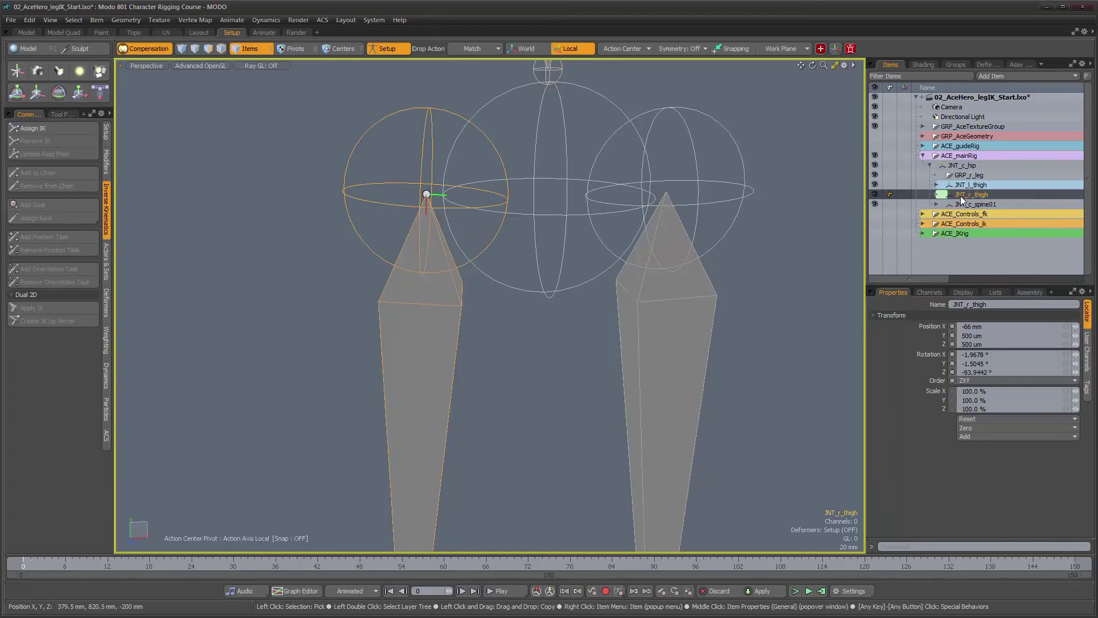
left_click_drag(960, 195, 946, 177)
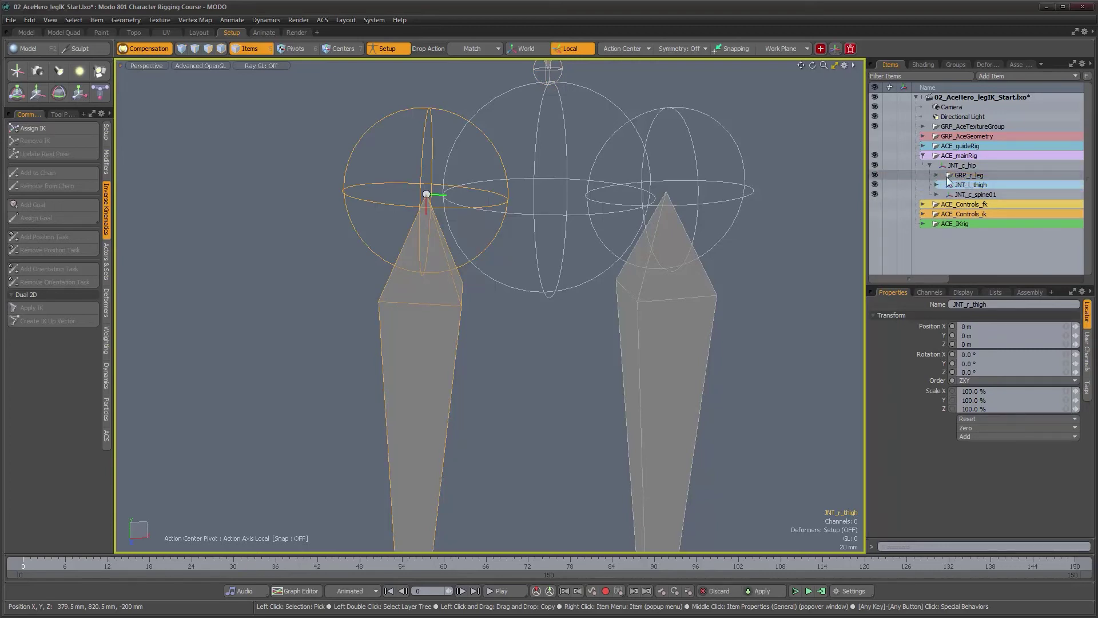
left_click(938, 174)
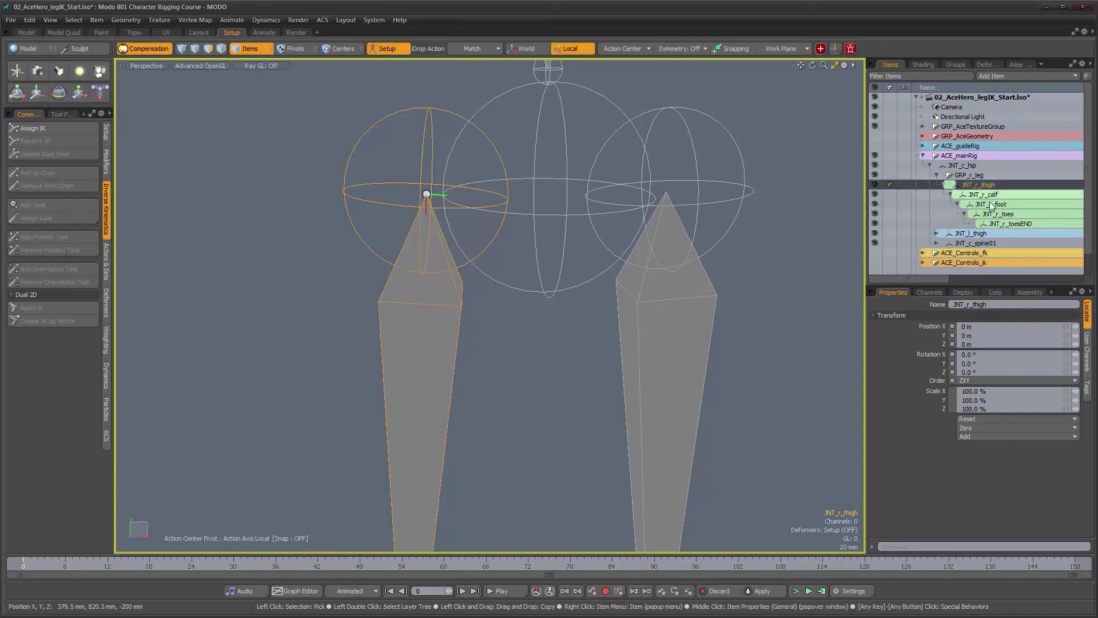
Assign IK to the right leg chain starting at JNT_r_thigh and rename the FullBodyIK solver as SOL_r_FBIK_leg.
left_click_drag(508, 343, 616, 368, "alt")
right_click_drag(615, 368, 551, 348, "alt")
left_click_drag(552, 348, 531, 351, "alt")
middle_click_drag(530, 352, 513, 292, "alt")
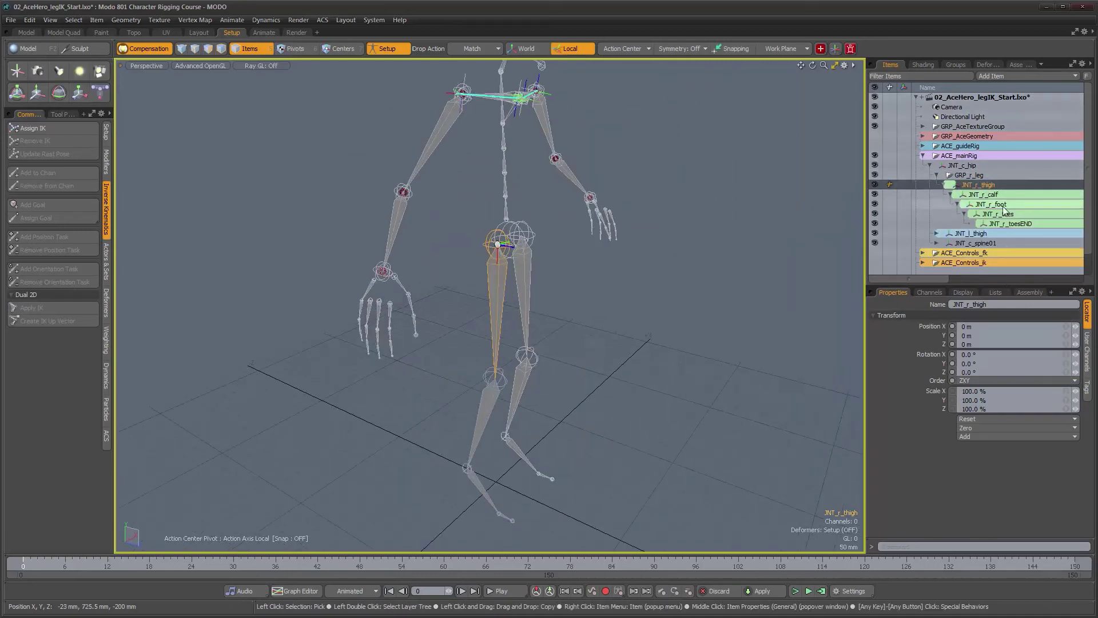
left_click_drag(501, 387, 468, 380, "alt")
middle_click_drag(467, 380, 463, 331, "alt")
right_click_drag(463, 331, 461, 346, "alt")
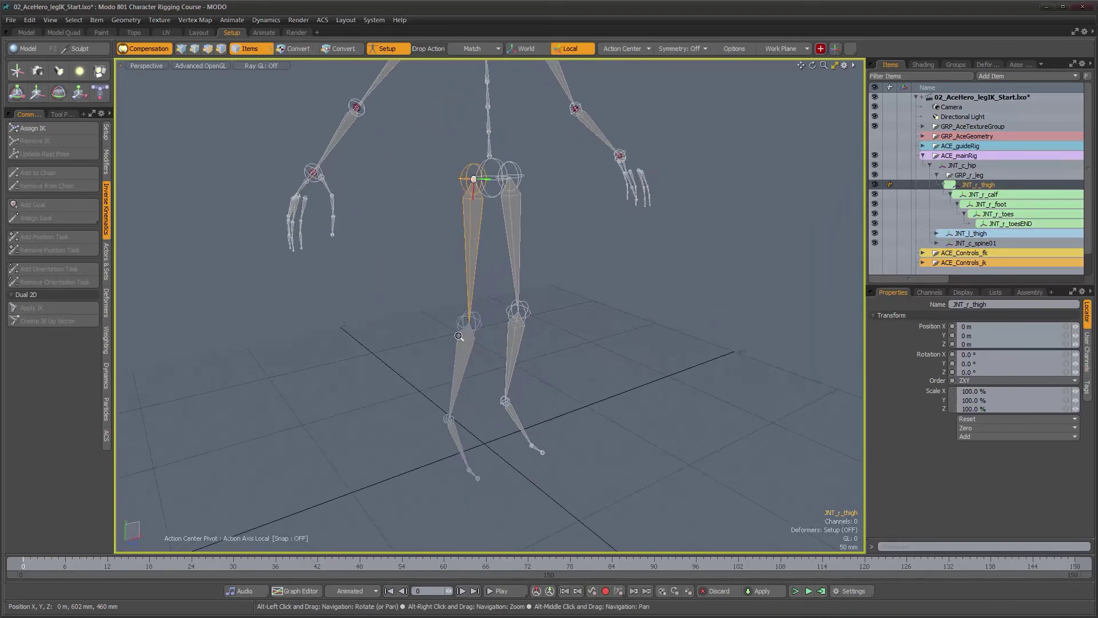
middle_click_drag(461, 347, 460, 335, "alt")
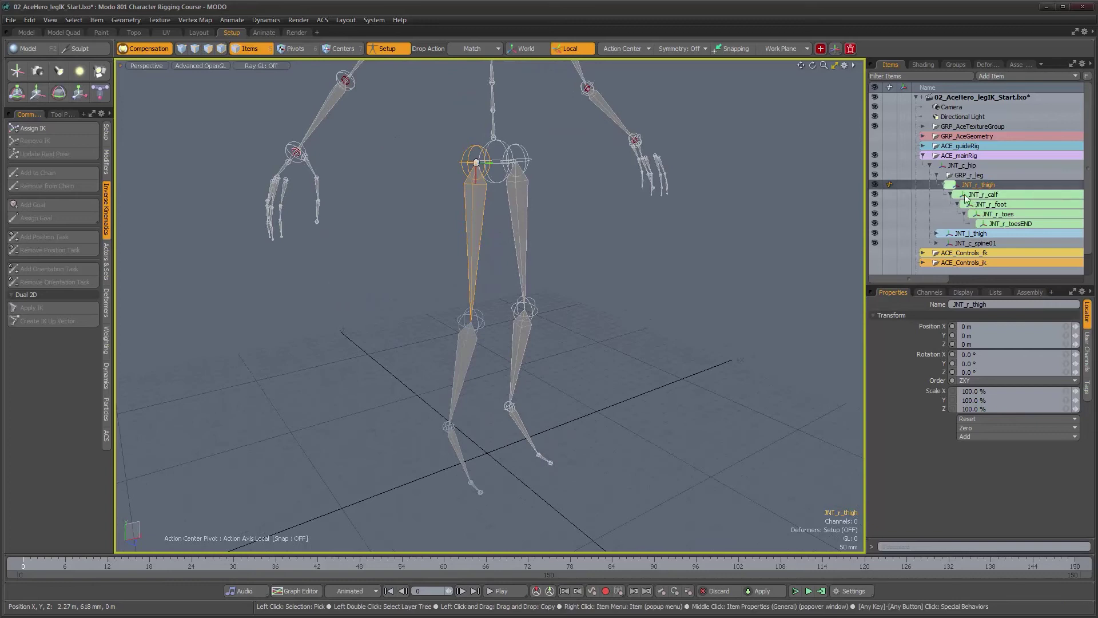
left_click(43, 131)
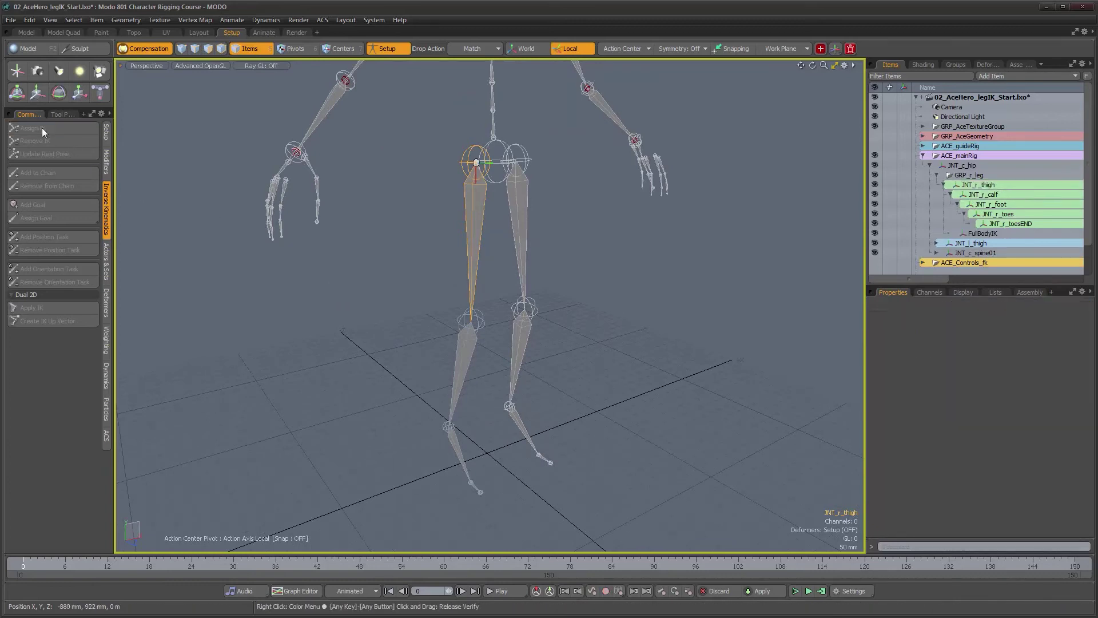
left_click(984, 234)
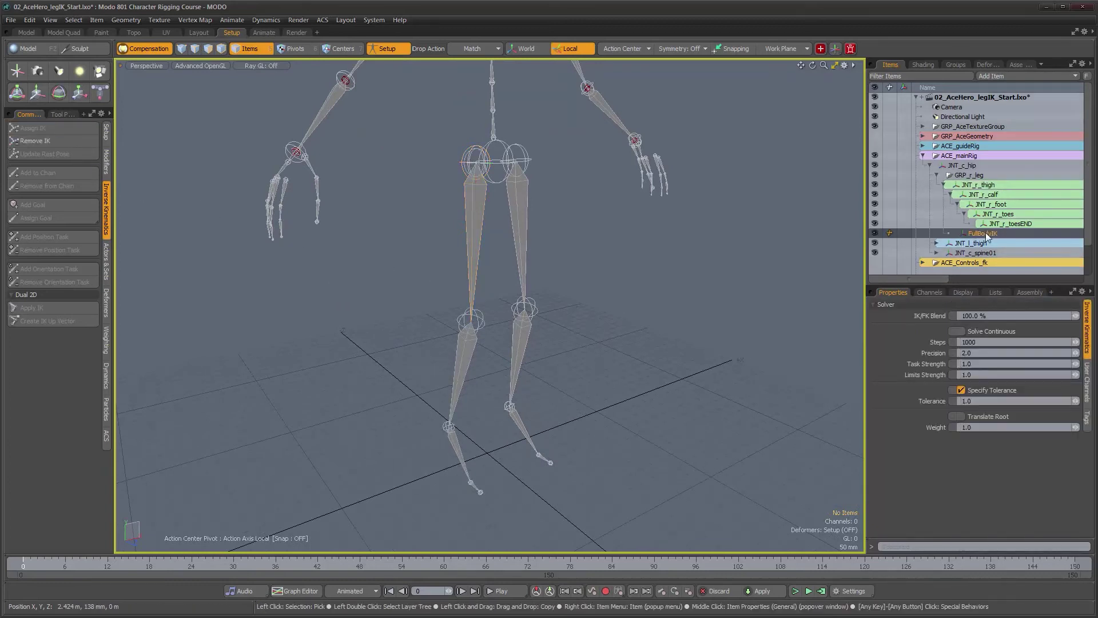
double_click(1024, 237)
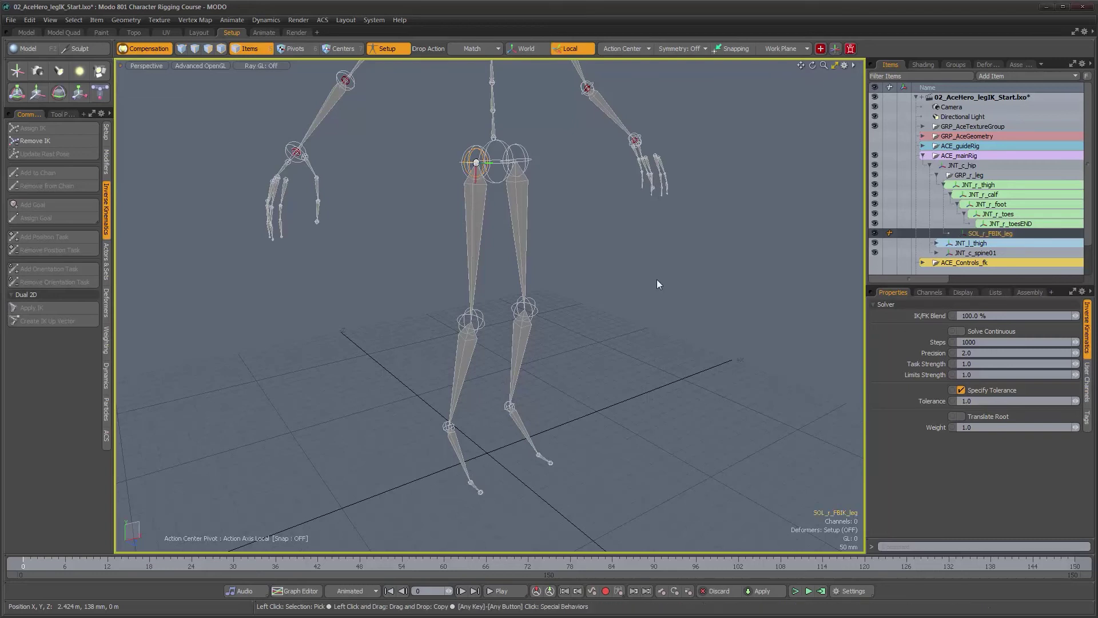
Add an IK goal to the JNT_r_foot joint at the right ankle.
left_click_drag(556, 267, 566, 297, "alt")
middle_click_drag(504, 395, 504, 332, "alt")
right_click_drag(481, 338, 528, 345, "alt")
left_click_drag(528, 346, 422, 355, "alt")
right_click_drag(422, 355, 403, 331, "alt")
middle_click_drag(440, 314, 447, 416, "alt")
middle_click_drag(467, 370, 417, 331, "alt")
right_click_drag(417, 332, 424, 354, "alt")
mouse_move(423, 354)
left_mouse_down("alt")
mouse_move(435, 330)
mouse_move(408, 331)
mouse_move(441, 344)
left_mouse_up("alt")
left_click(411, 328)
middle_click_drag(441, 345, 468, 362, "alt")
left_click_drag(468, 363, 460, 344, "alt")
right_click_drag(461, 344, 468, 345, "alt")
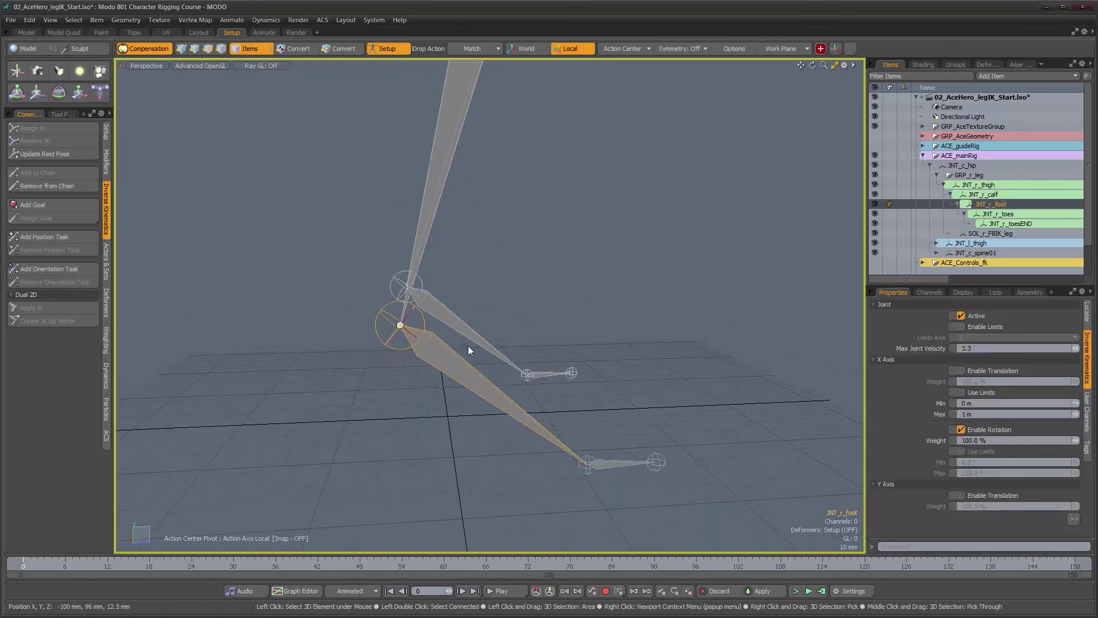
left_click_drag(476, 383, 465, 404, "alt")
left_click(29, 205)
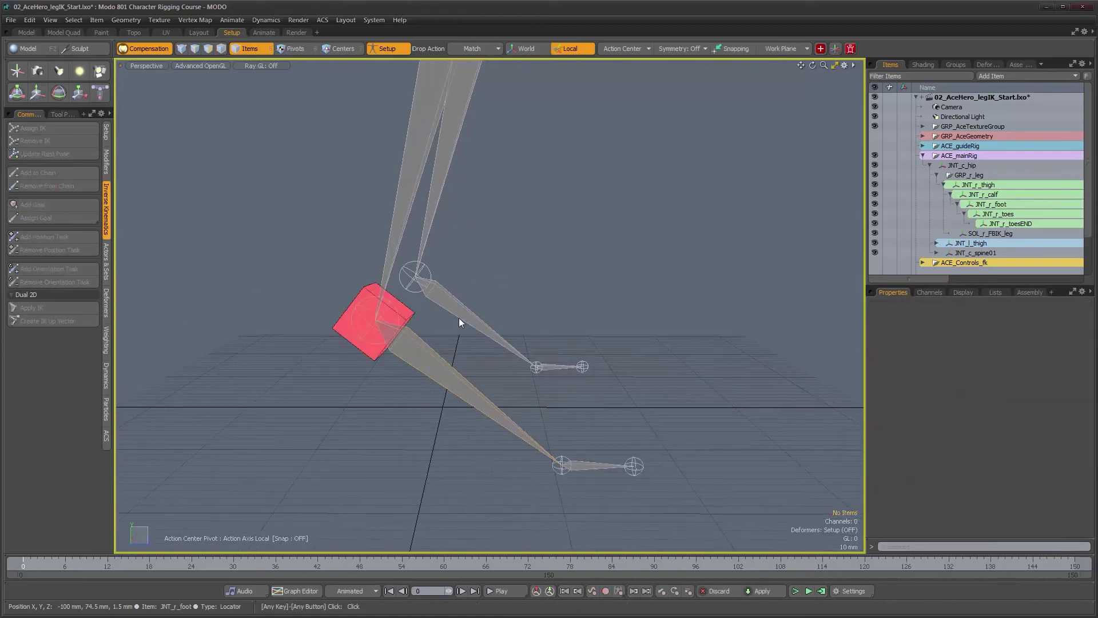
Name the ankle goal EFF_r_ankle and add an IK goal named EFF_r_ballFoot to the JNT_r_toes joint.
left_click(370, 357)
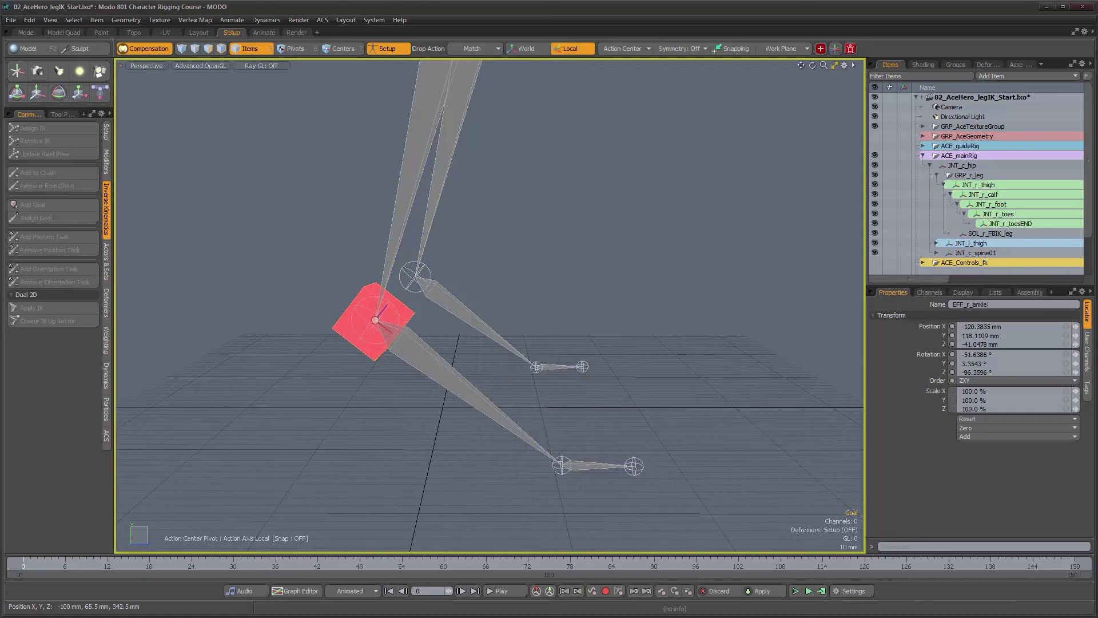
left_click(585, 465, "shift")
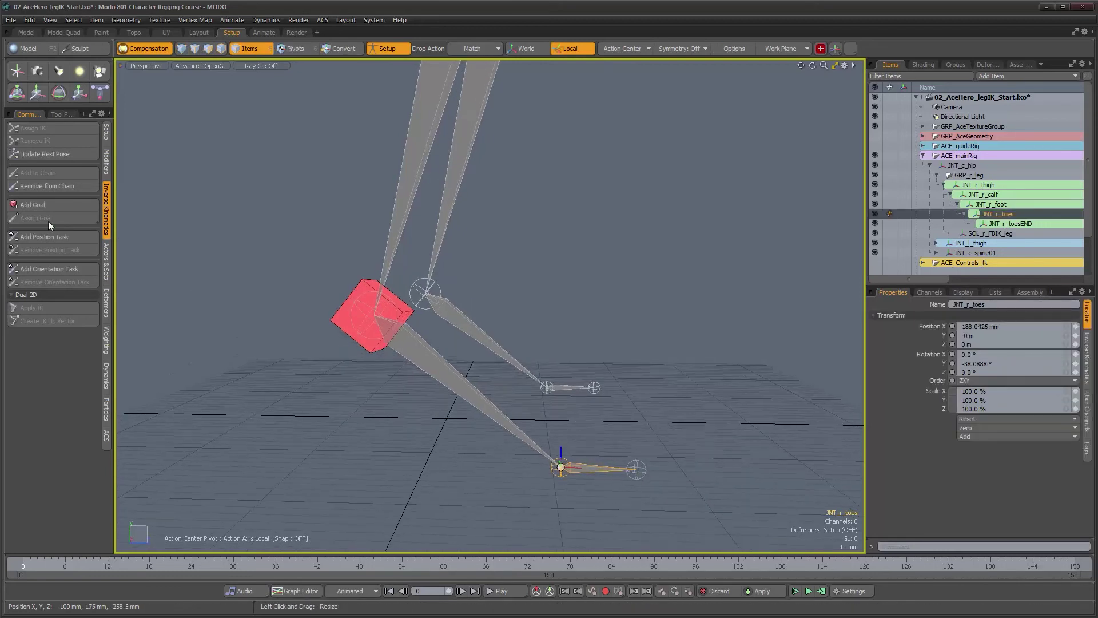
left_click(33, 204)
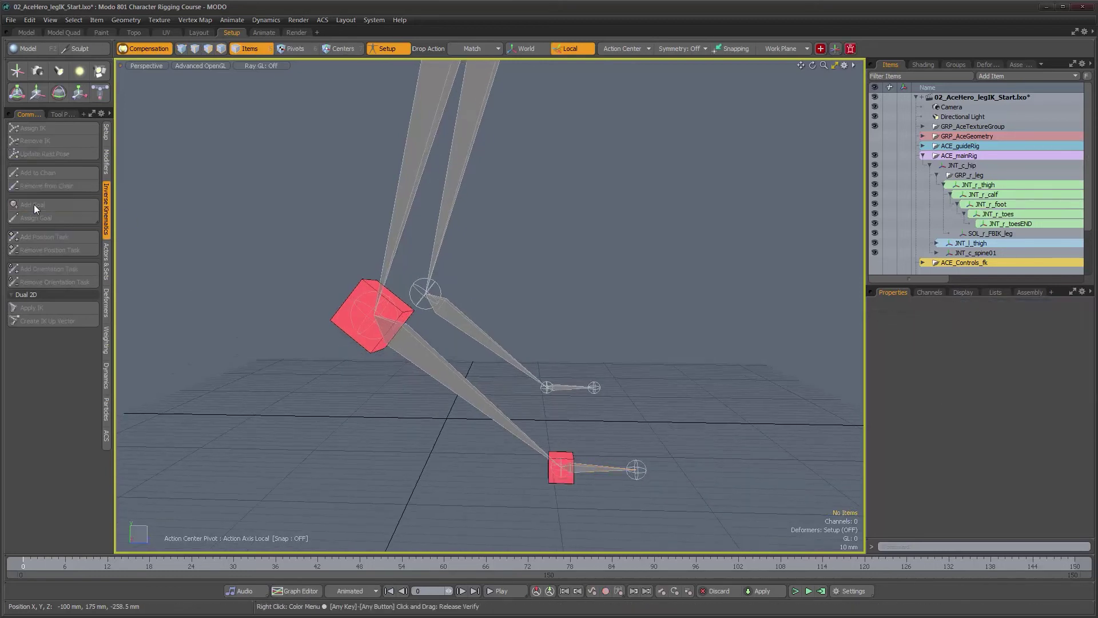
left_click(573, 482)
left_click(962, 305)
type("EFF_r_ballFoot")
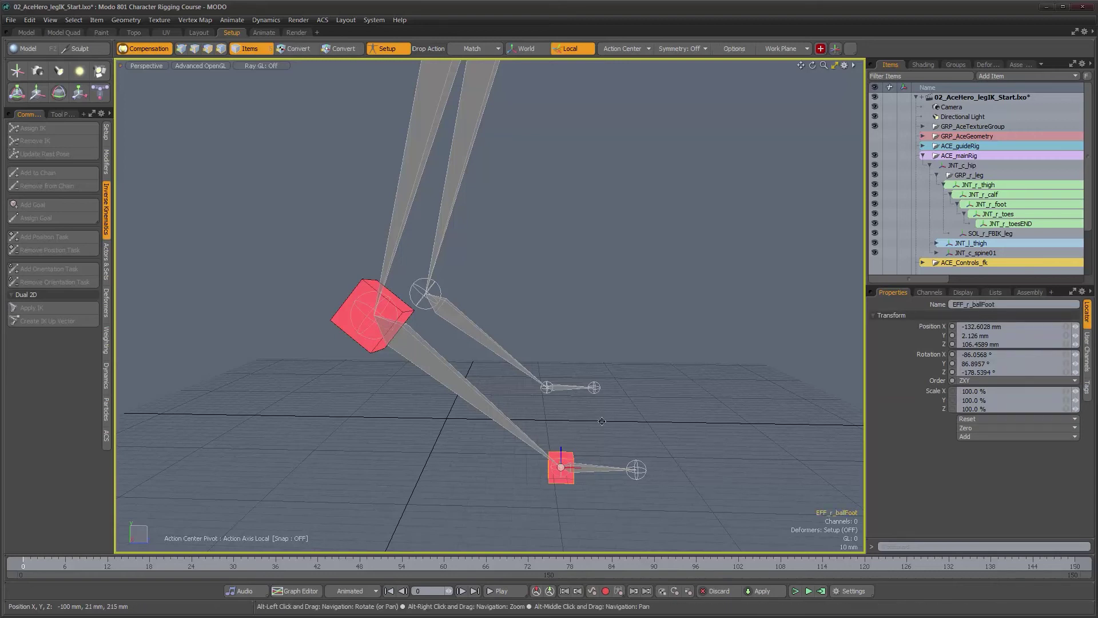
Add an IK goal to the JNT_r_toesEND joint and name it EFF_r_toes.
left_click_drag(654, 474, 544, 430, "alt+shift")
scroll(544, 430, "up", 2)
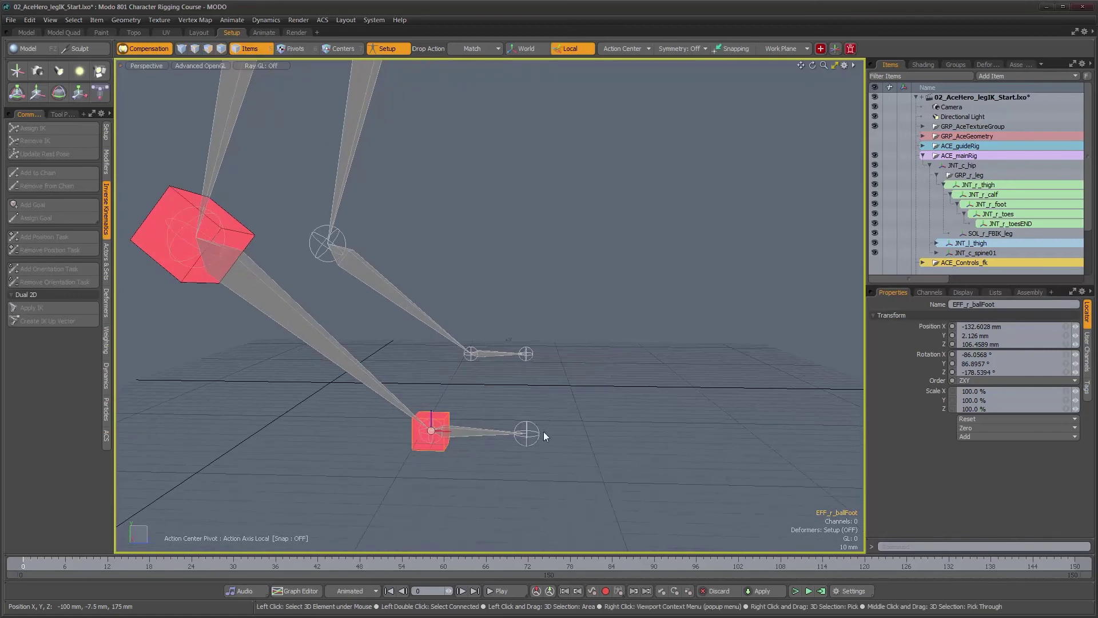
left_click(537, 436)
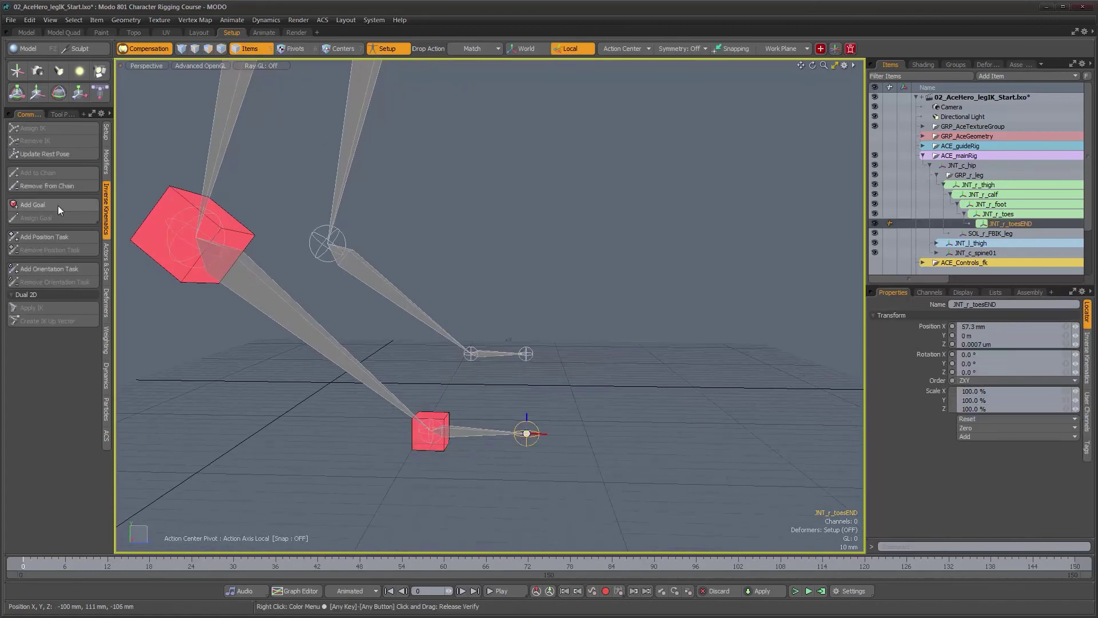
left_click(33, 204)
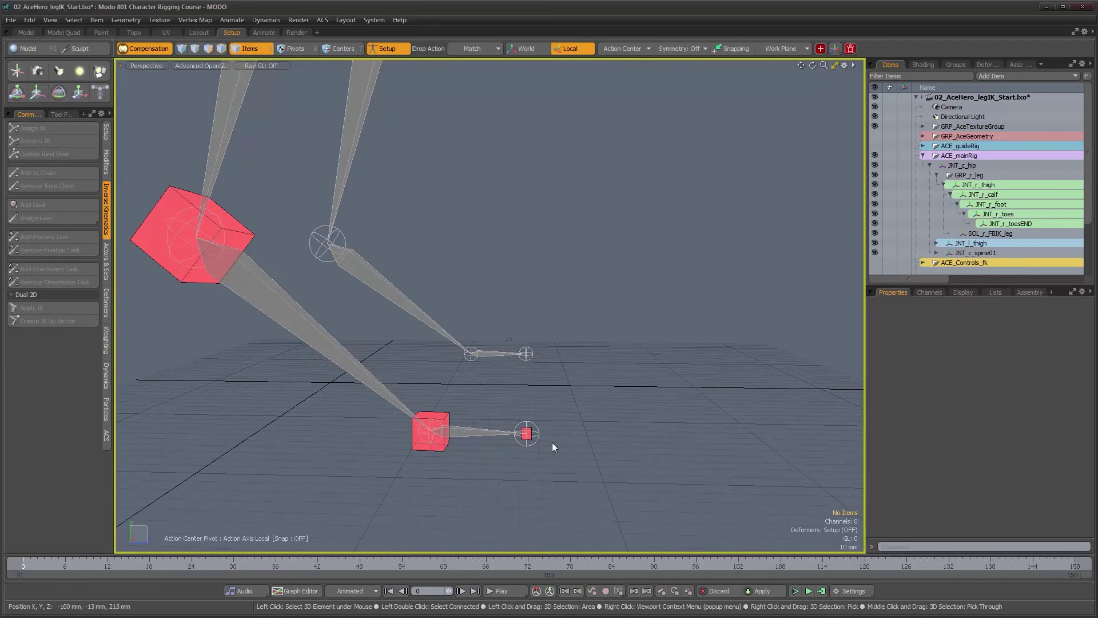
left_click(531, 434)
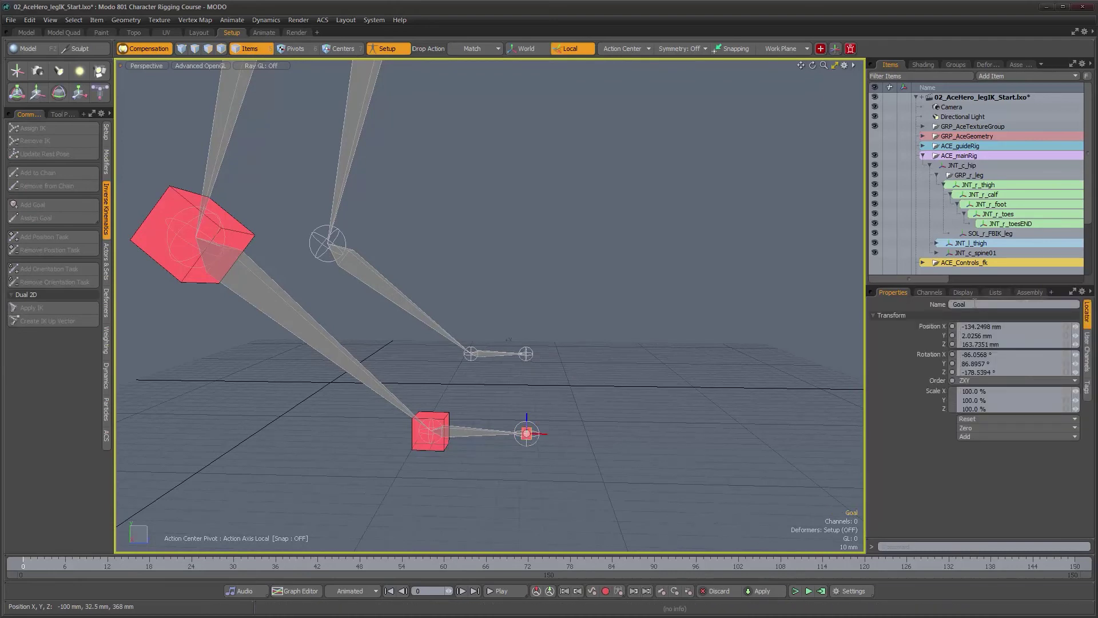
type("EFF")
Examine the EFF_r_ankle and EFF_r_ballFoot goals and their placement along the right foot's joints.
scroll(497, 407, "down", 3)
left_click_drag(497, 407, 445, 343, "alt")
right_click_drag(446, 343, 457, 354, "alt")
left_click_drag(457, 354, 486, 321, "alt")
left_click(365, 378)
left_click(397, 345)
key("w")
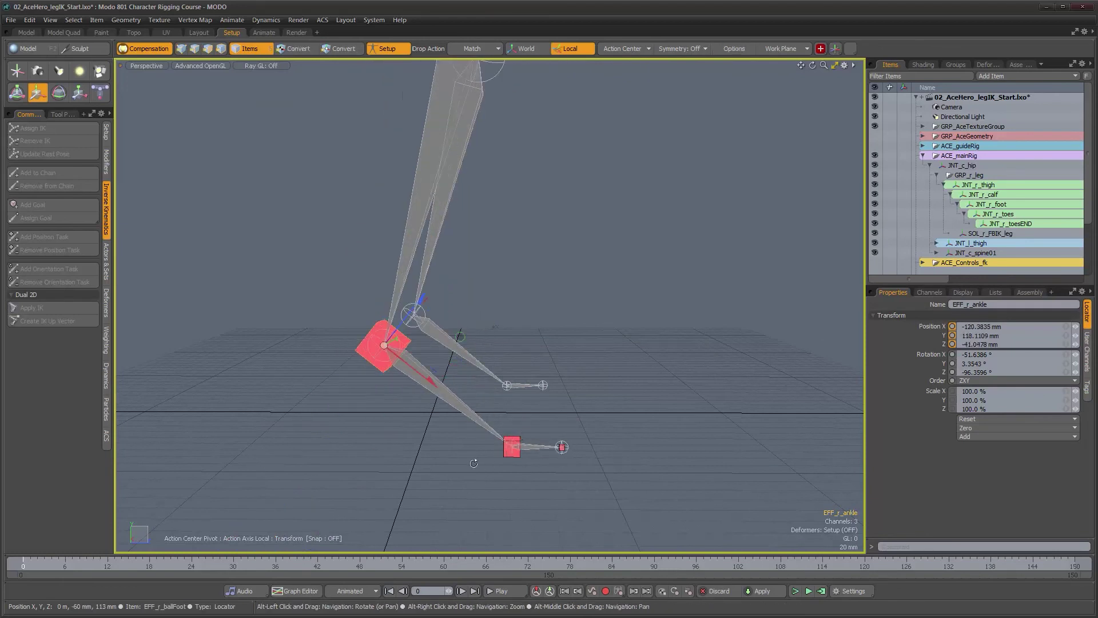
left_click_drag(474, 463, 500, 466, "alt")
right_click_drag(500, 466, 513, 463, "alt")
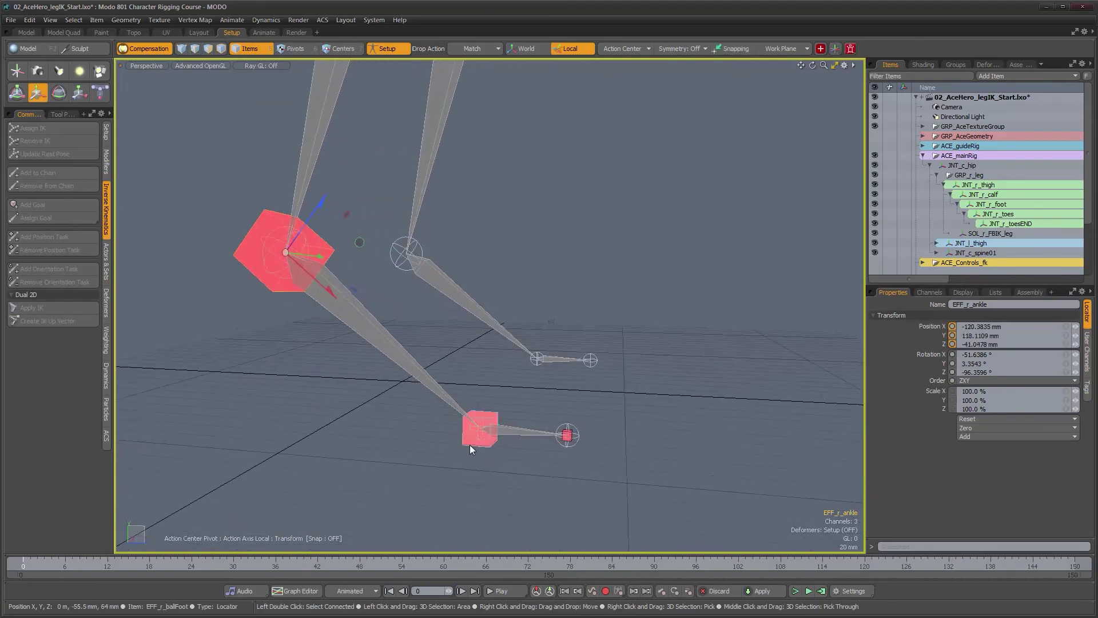
left_click_drag(469, 444, 513, 448, "alt")
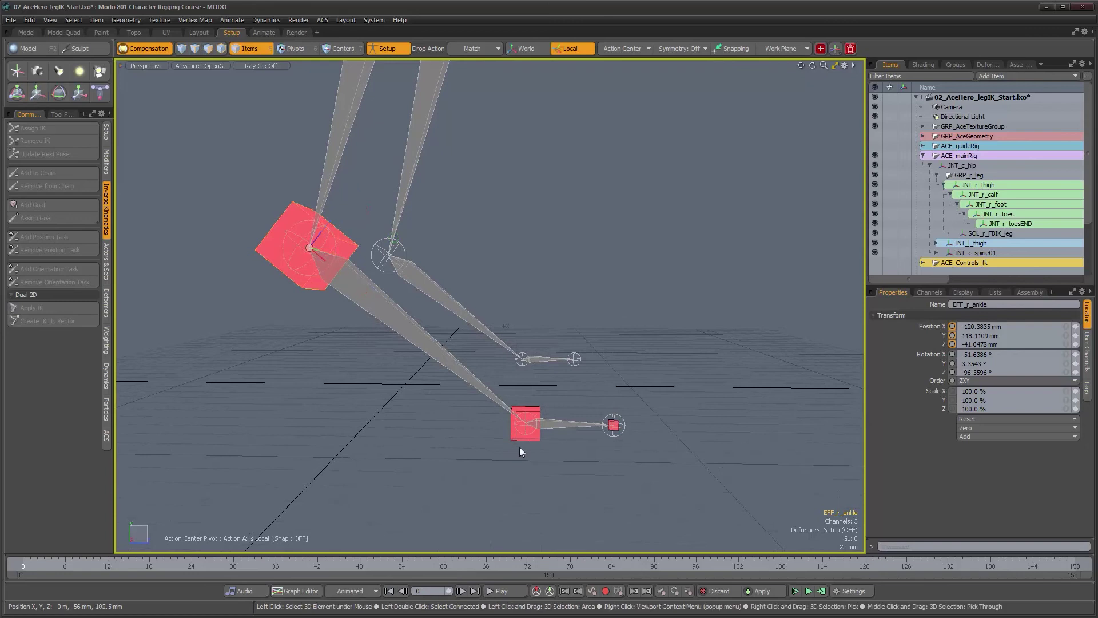
left_click(522, 438)
left_click_drag(536, 446, 475, 441, "ctrl+alt")
left_click_drag(592, 382, 524, 458, "alt+shift")
middle_click_drag(524, 458, 466, 454, "alt")
left_click_drag(466, 453, 497, 452, "alt")
right_click_drag(497, 452, 515, 472, "alt")
middle_click_drag(515, 472, 483, 450, "alt")
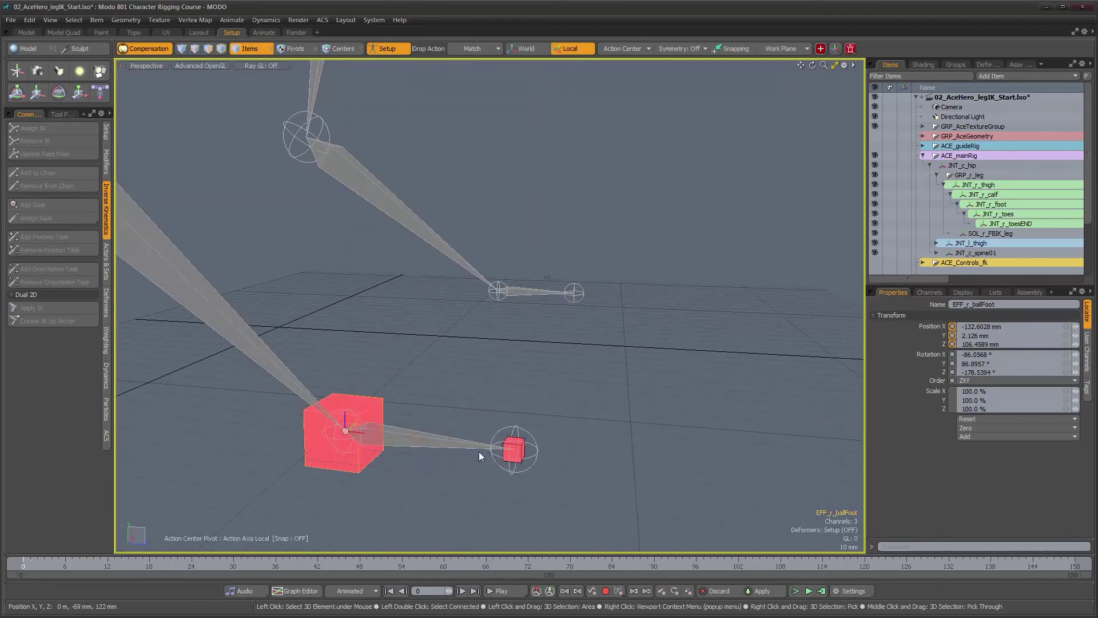
Disable the orientation task on JNT_r_toes and JNT_r_toesEND and set their position task's number of joints to 2.
left_click(472, 445)
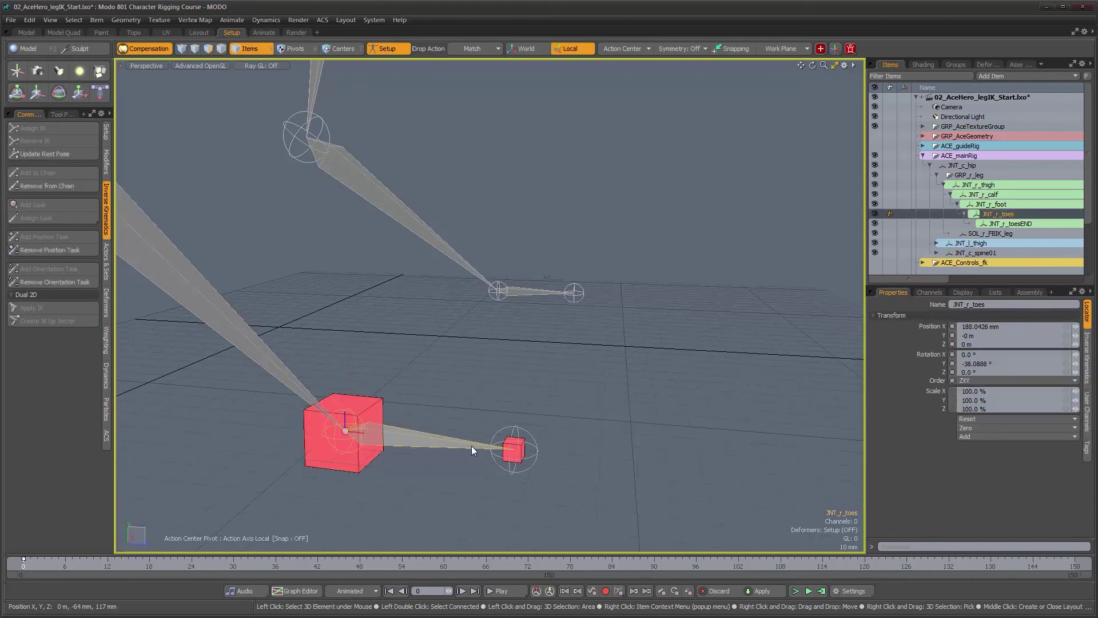
left_click(523, 469, "shift")
left_click_drag(542, 474, 647, 460, "alt")
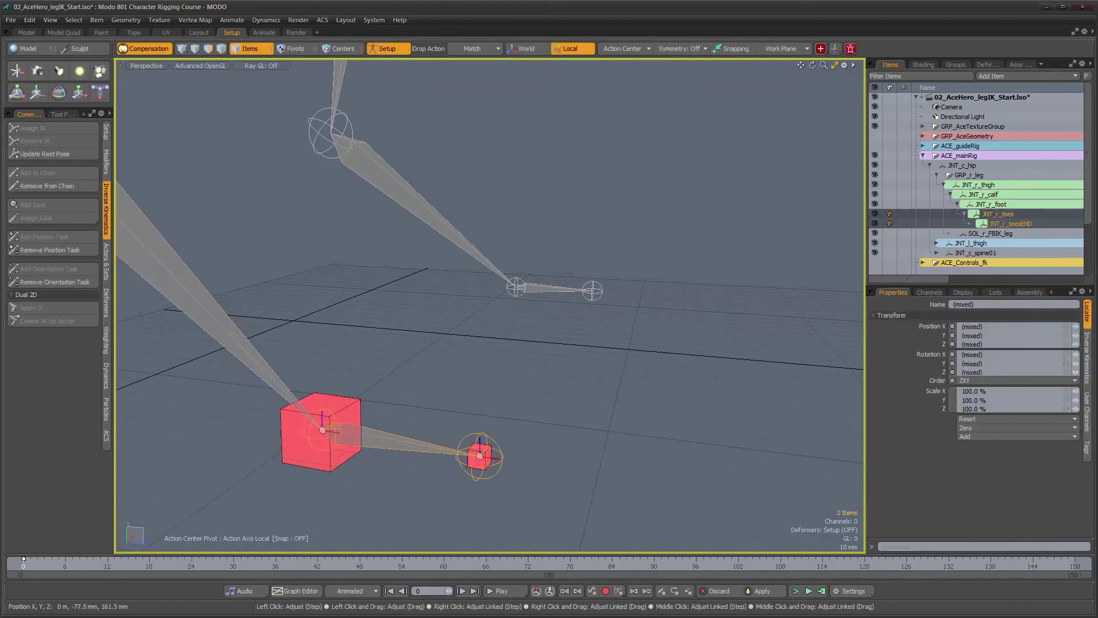
left_click(1088, 363)
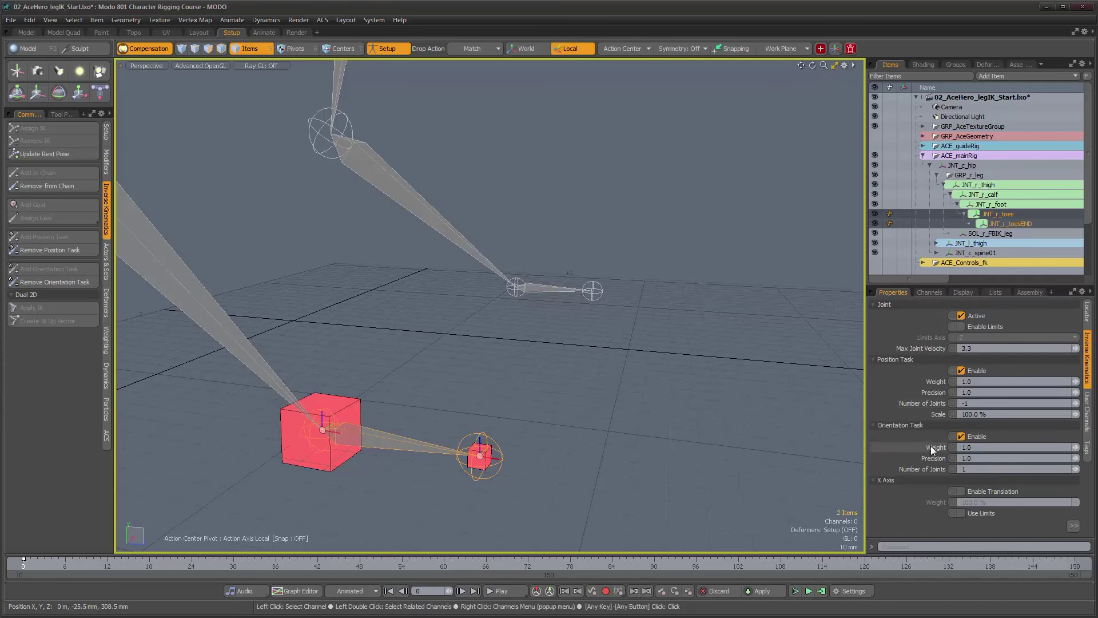
left_click(960, 436)
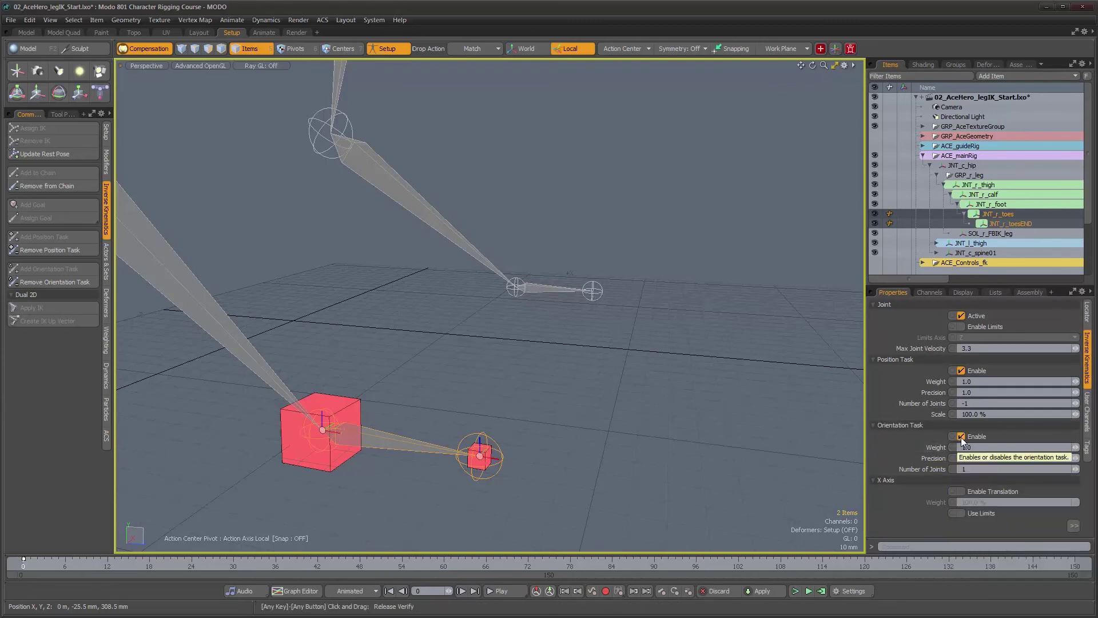
left_click_drag(496, 426, 485, 423, "alt")
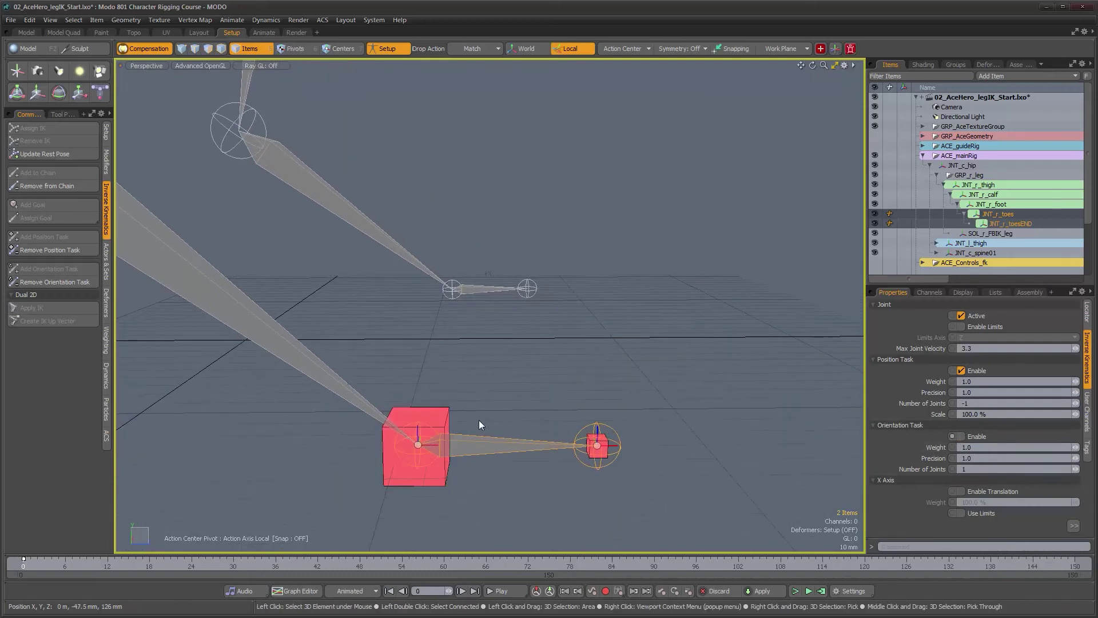
left_click_drag(479, 420, 481, 408, "alt")
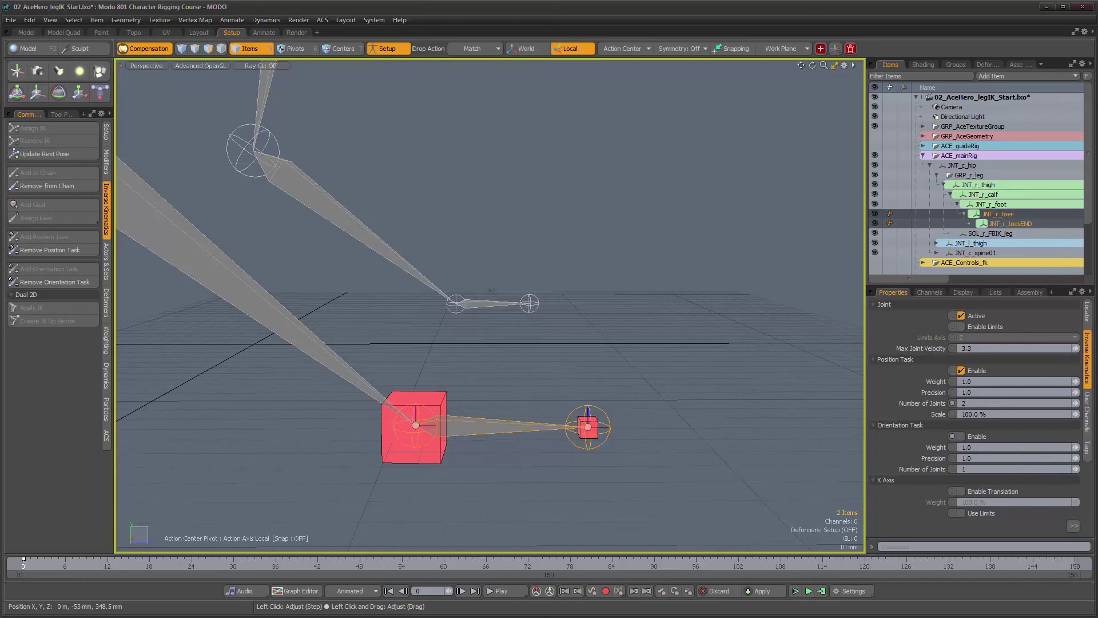
Test the foot IK by moving EFF_r_ballFoot upward, and undo the move.
left_click_drag(346, 376, 495, 465, "alt")
left_click(496, 463)
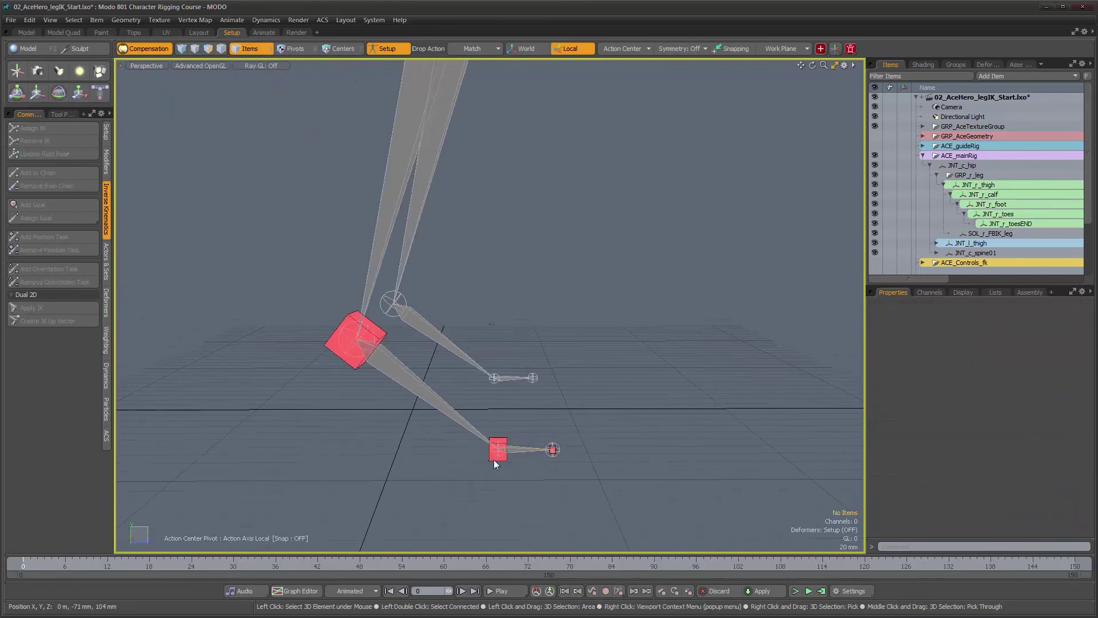
left_click(497, 457)
key("w")
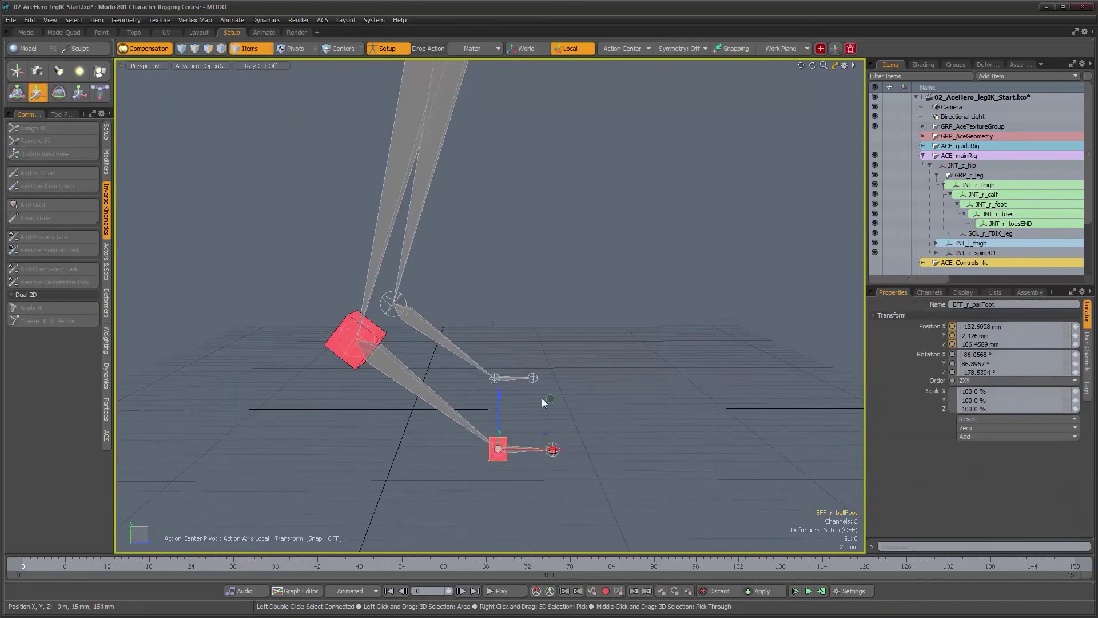
left_click_drag(553, 390, 528, 339)
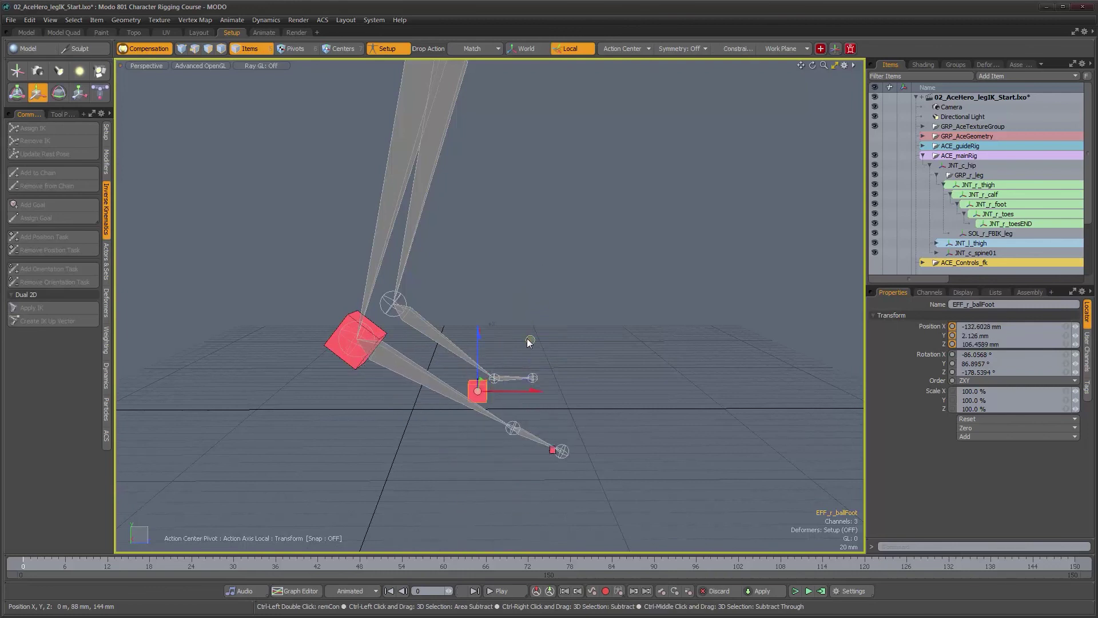
key("ctrl+z")
Test the toe IK by moving the EFF_r_toes goal around its starting position.
right_click_drag(570, 354, 518, 355, "alt")
middle_click_drag(518, 356, 526, 447, "alt")
left_click_drag(527, 448, 473, 436, "alt")
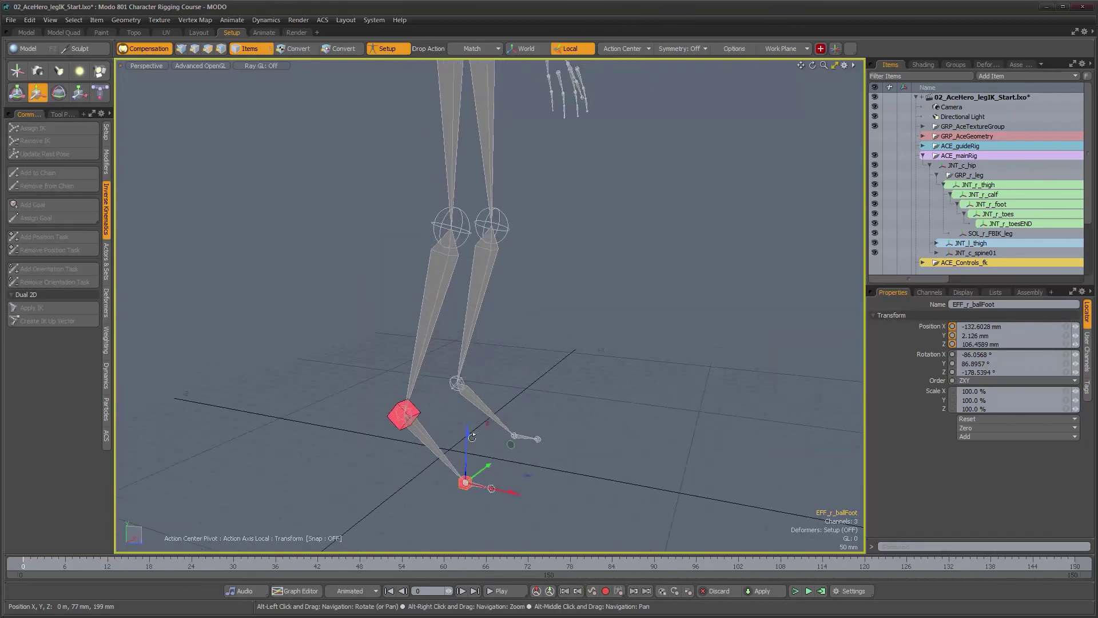
middle_click_drag(472, 436, 467, 350, "alt")
left_click_drag(466, 350, 506, 348, "alt")
right_click_drag(510, 379, 532, 388, "alt")
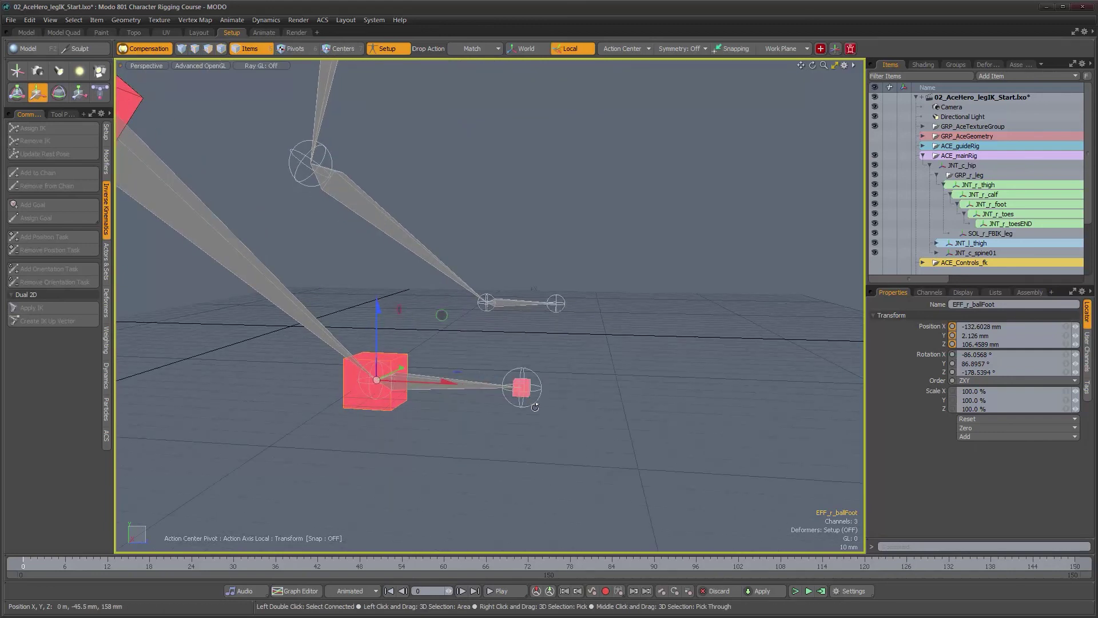
key("space")
left_click(530, 398)
left_click_drag(537, 421, 563, 418, "alt")
key("w")
scroll(576, 422, "down", 2)
left_click_drag(635, 345, 621, 424)
left_click_drag(579, 277, 630, 343)
Enable the orientation task on the JNT_r_toes joint.
right_click_drag(558, 400, 608, 404, "alt")
middle_click_drag(607, 404, 539, 409, "alt")
right_click_drag(540, 410, 563, 407, "alt")
middle_click_drag(563, 408, 595, 403, "alt")
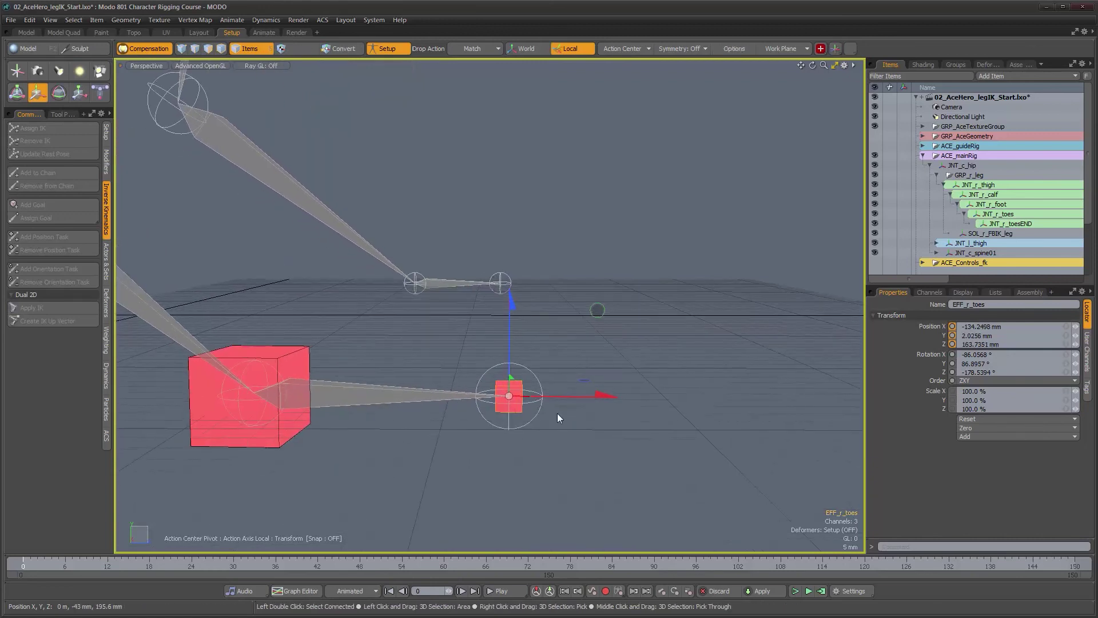
left_click(339, 402)
left_click(1088, 355)
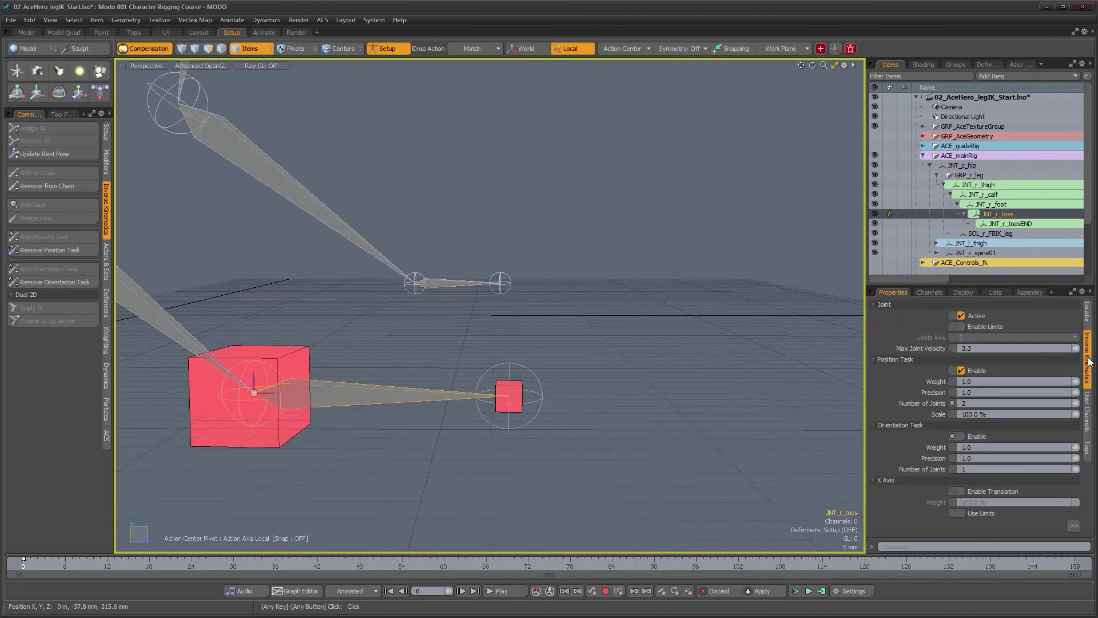
left_click(963, 436)
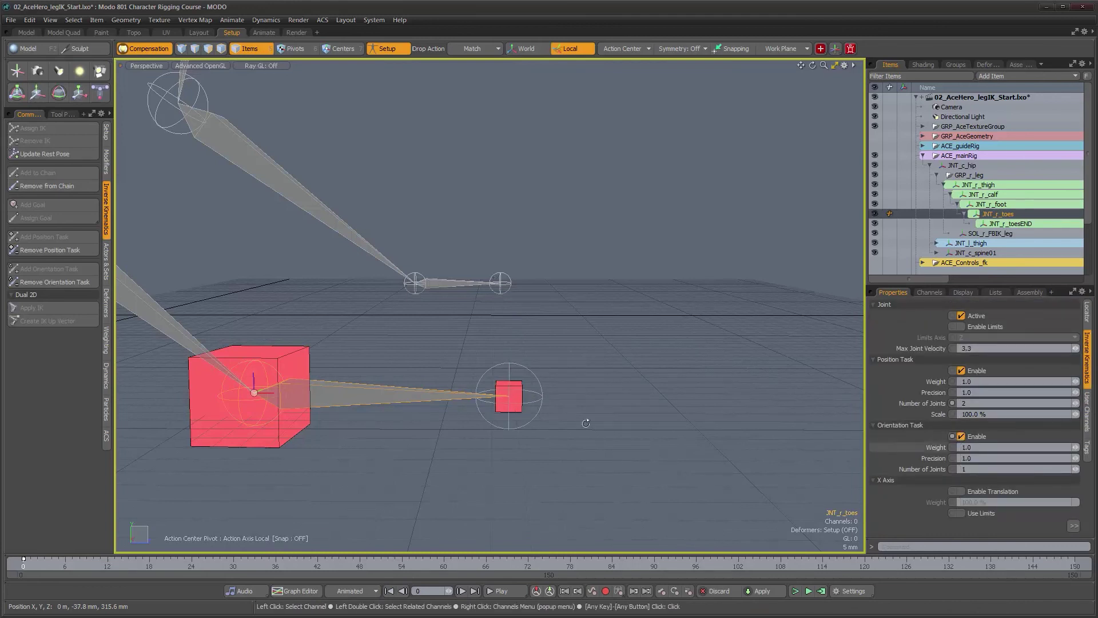
Test the orientation task by moving EFF_r_toes well above the foot, and return the goal to its original position.
scroll(522, 393, "down", 1)
left_click(522, 393)
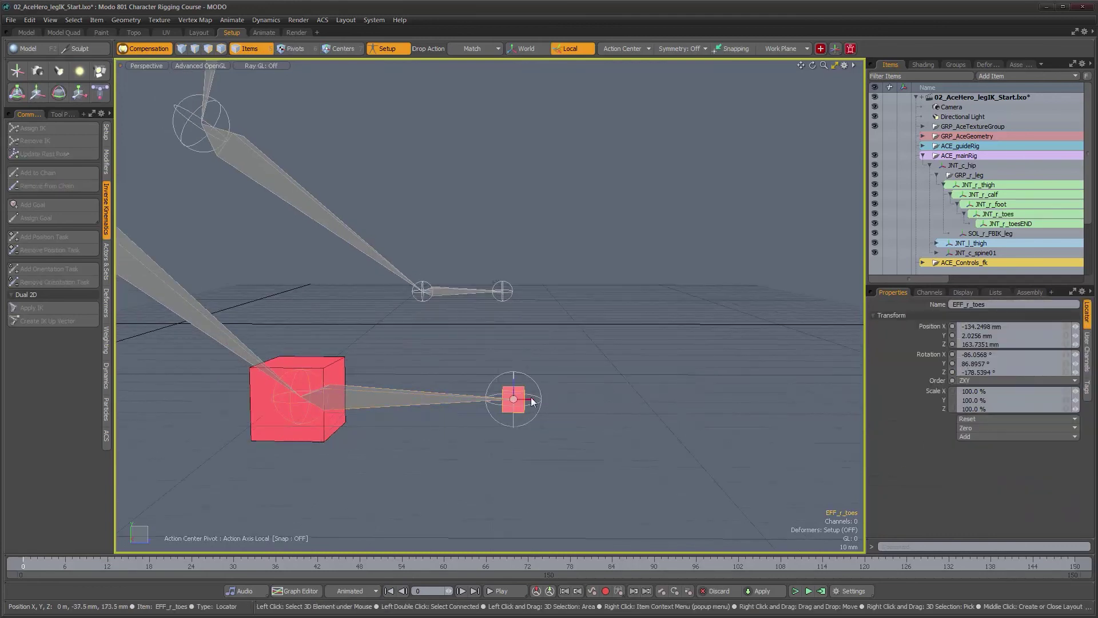
key("w")
left_click_drag(595, 321, 537, 166)
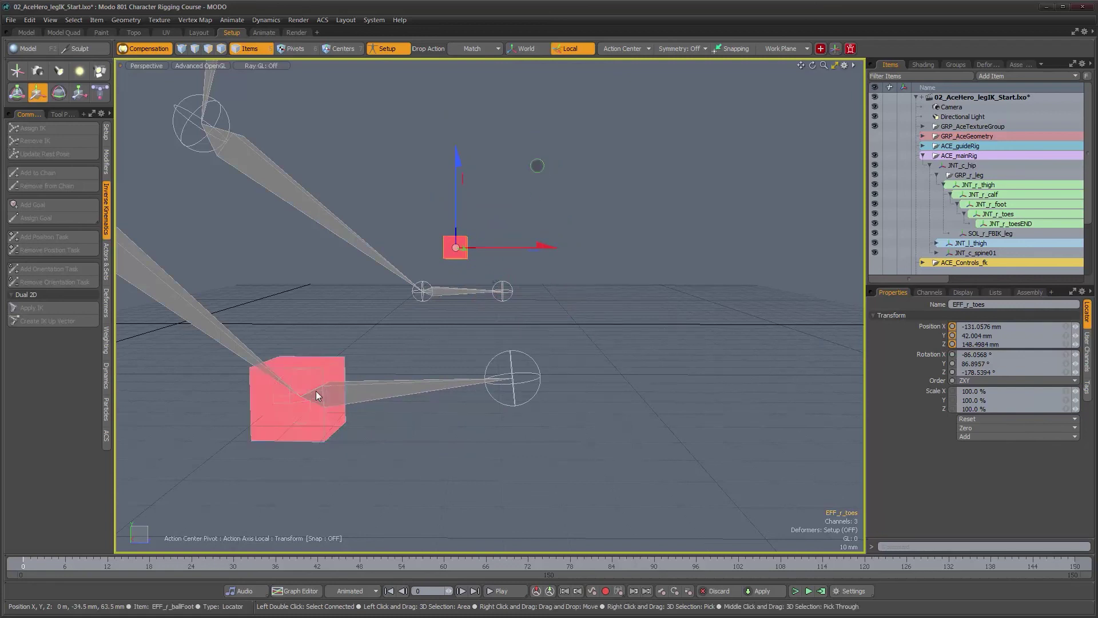
left_click_drag(478, 313, 469, 400)
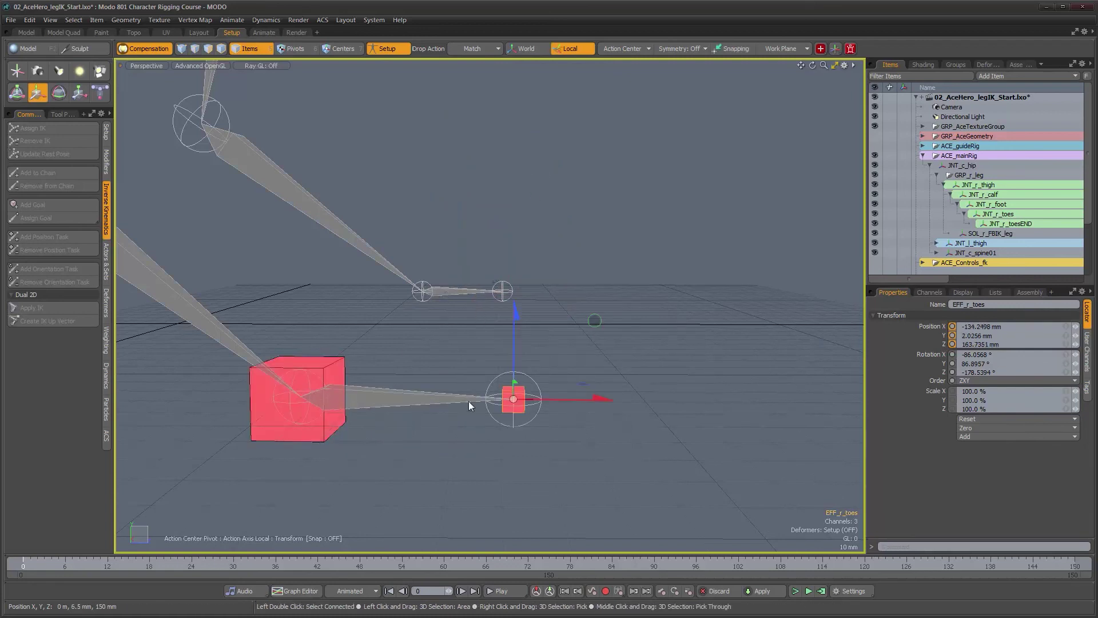
Turn the orientation task on JNT_r_toes back off.
left_click(430, 401)
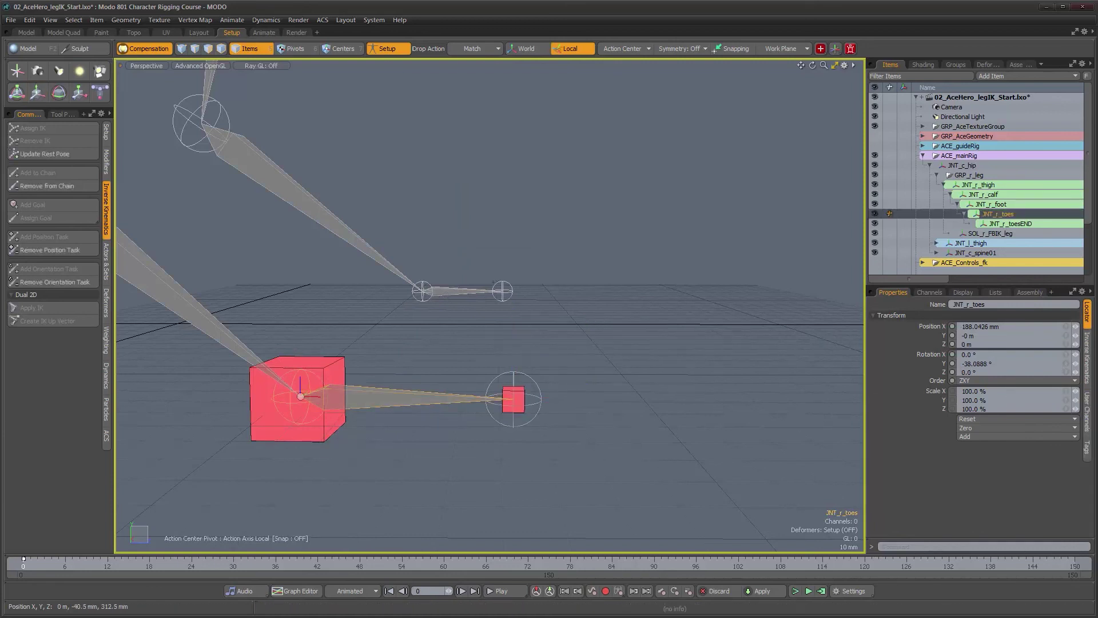
left_click(1088, 357)
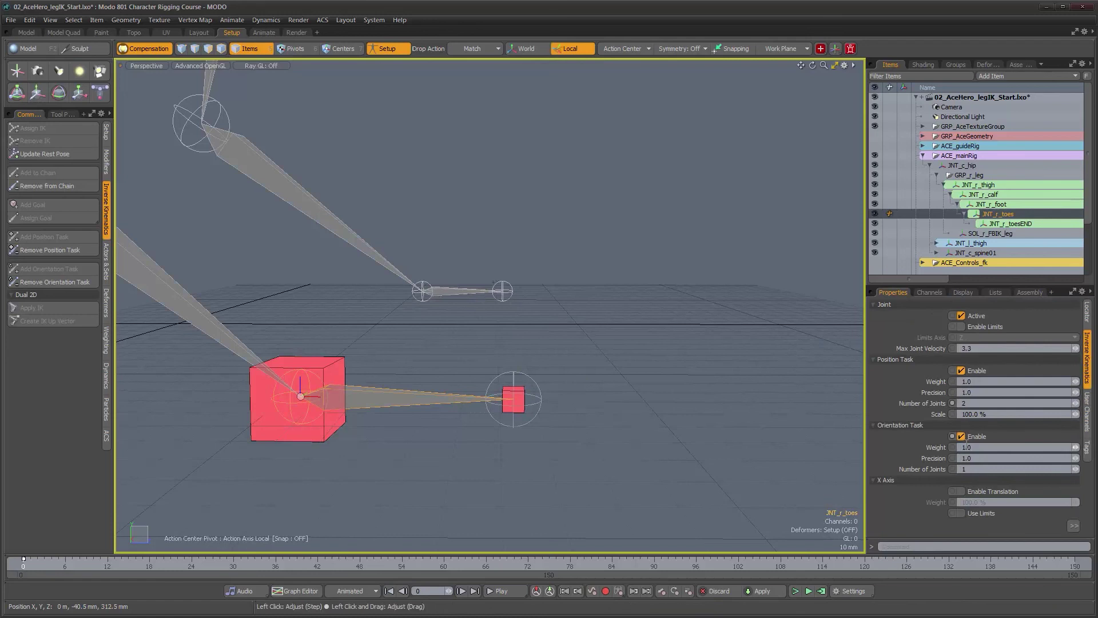
scroll(563, 394, "down", 3)
middle_click_drag(554, 396, 575, 402, "alt")
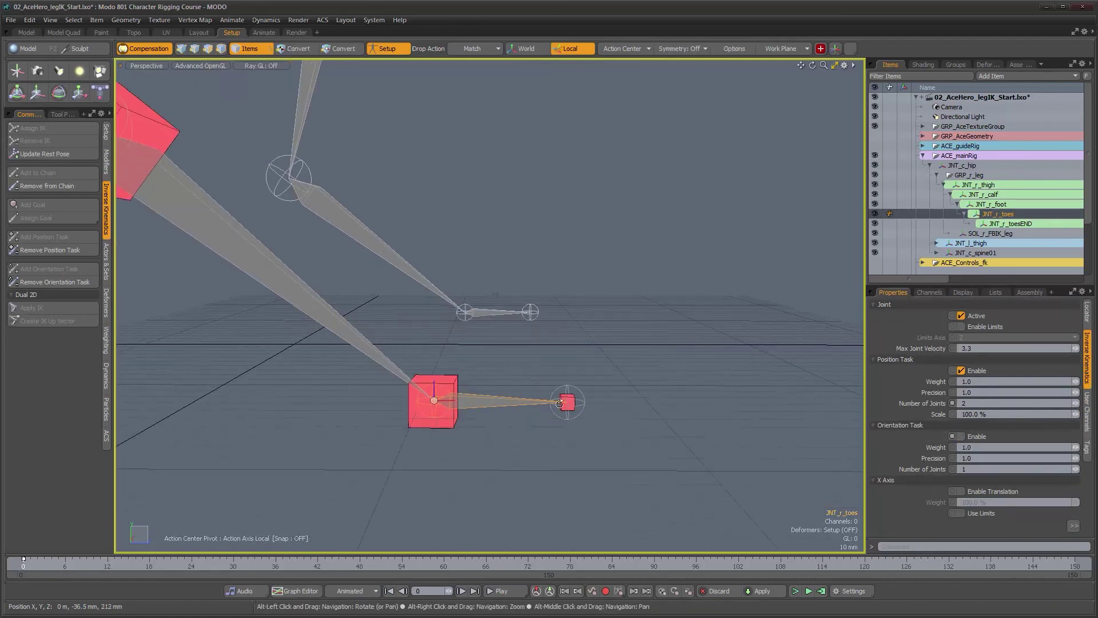
middle_click_drag(476, 375, 487, 393, "alt")
left_click_drag(496, 382, 711, 309, "alt")
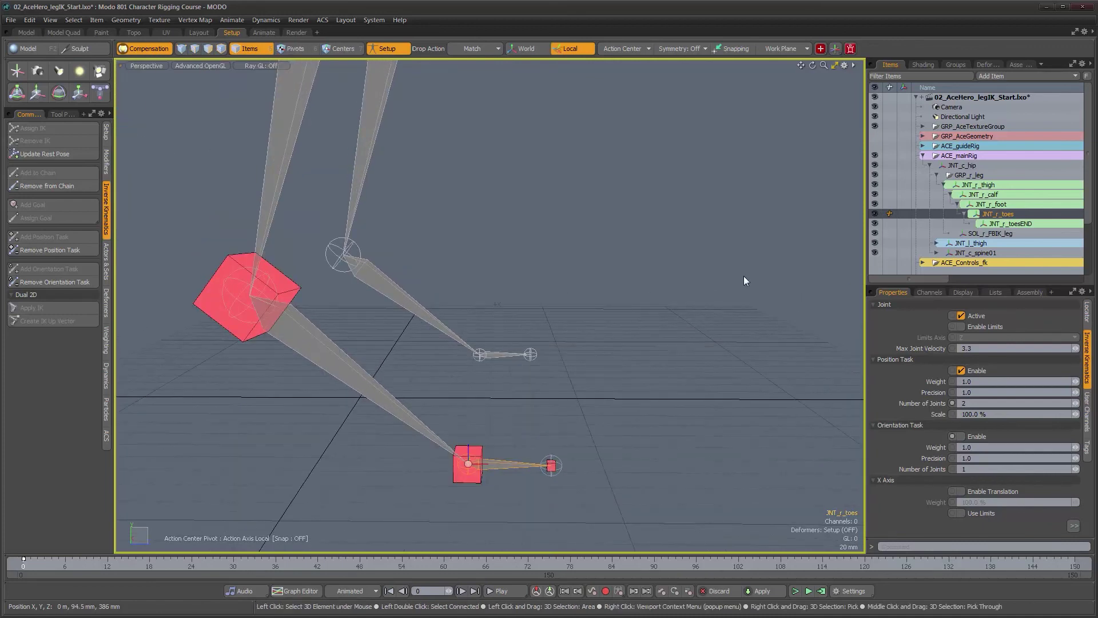
Set the tolerance of the SOL_r_FBIK_leg solver to 0.1.
left_click(1004, 233)
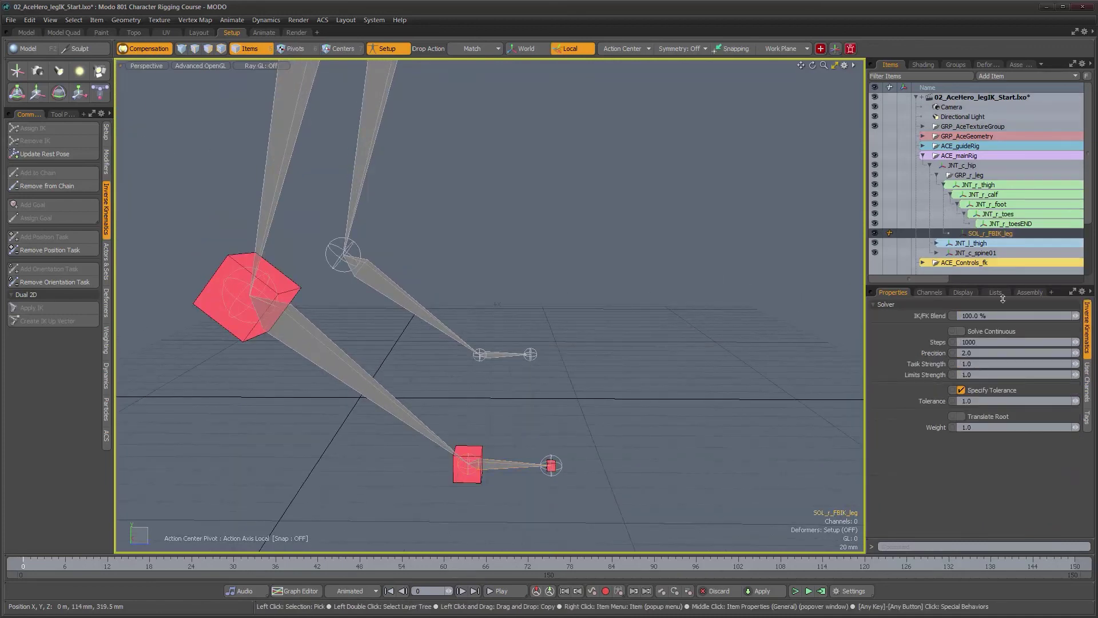
left_click(954, 401)
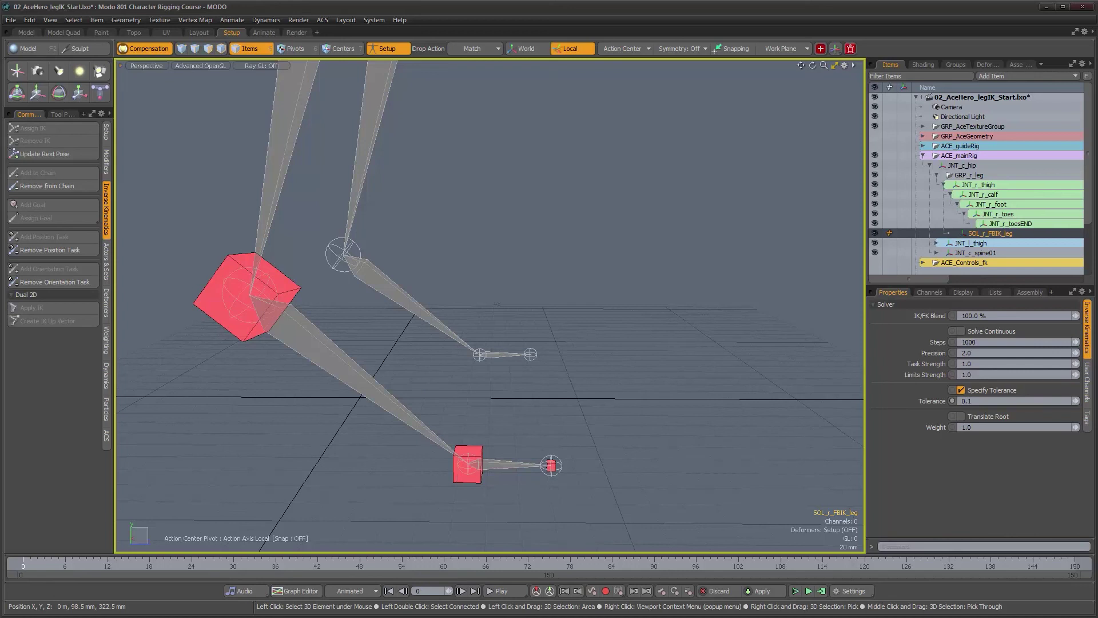
Examine the right leg's joint chain and its ankle, ball and toe goals from several angles.
right_click_drag(587, 327, 534, 307, "alt")
middle_click_drag(534, 306, 529, 347, "alt")
left_click_drag(529, 347, 485, 345, "alt")
middle_click_drag(538, 357, 534, 344, "alt")
left_click_drag(534, 344, 541, 343, "alt")
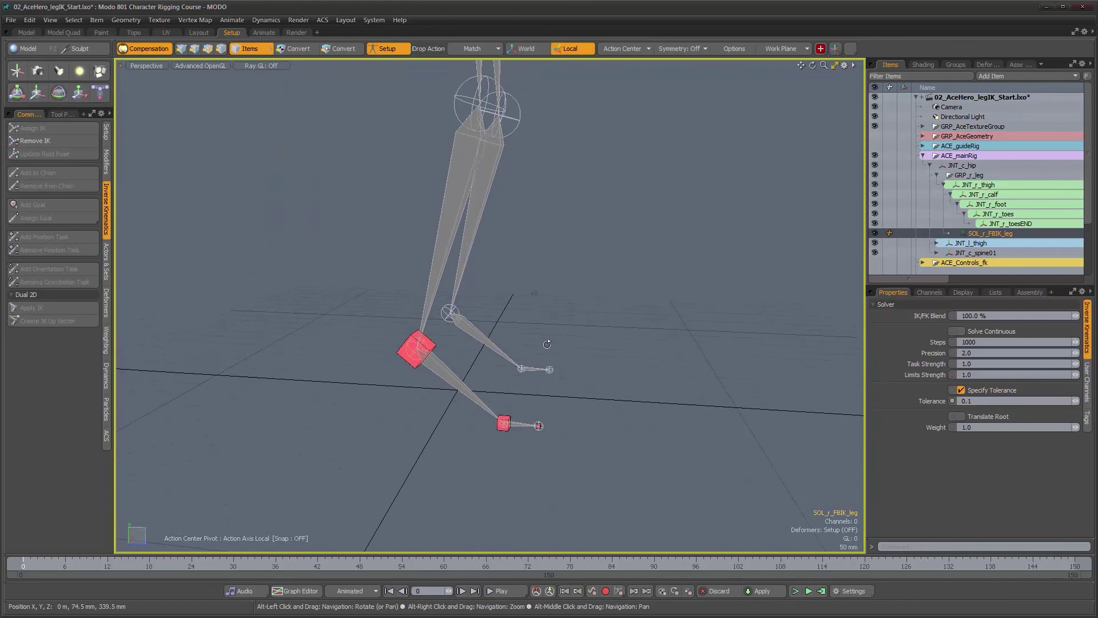
right_click_drag(541, 343, 583, 355, "alt")
left_click_drag(583, 355, 436, 383, "alt")
right_click_drag(436, 383, 396, 386, "alt")
middle_click_drag(458, 206, 502, 384, "alt")
right_click_drag(501, 383, 476, 370, "alt")
middle_click_drag(476, 369, 488, 290, "alt")
left_click_drag(488, 289, 569, 409, "alt")
left_click_drag(545, 471, 589, 429, "alt")
left_click_drag(544, 383, 471, 375, "alt")
middle_click_drag(463, 447, 439, 301, "alt")
right_click_drag(439, 301, 590, 403, "alt")
Check the local rotation axes of the JNT_r_toes joint and disable its X-axis rotation in the IK joint settings.
left_click(544, 414)
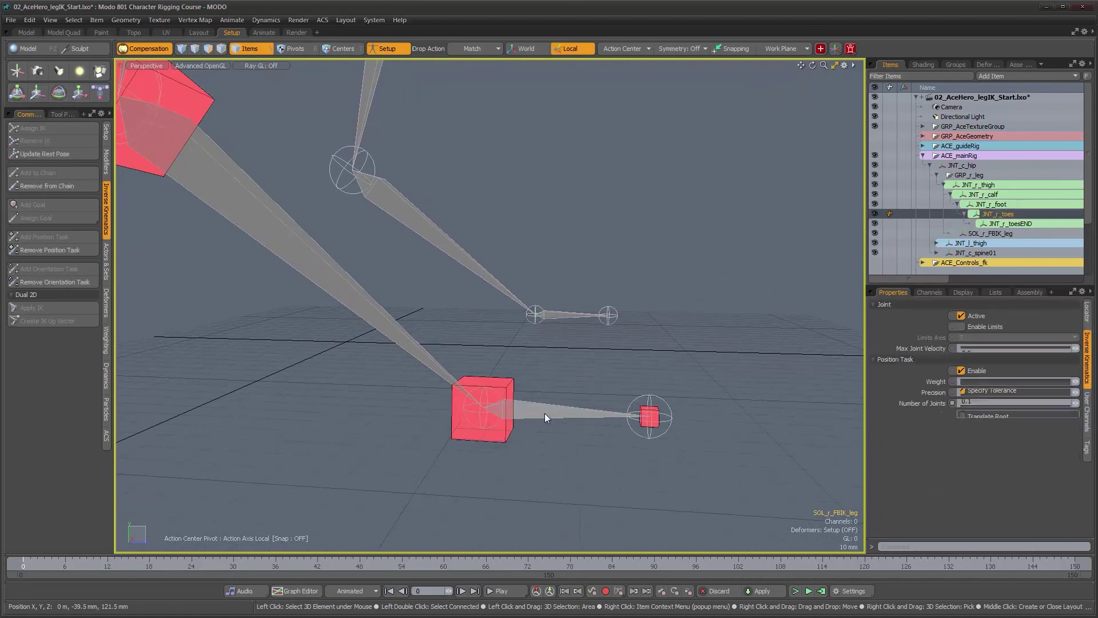
left_click_drag(545, 414, 597, 425, "alt")
key("e")
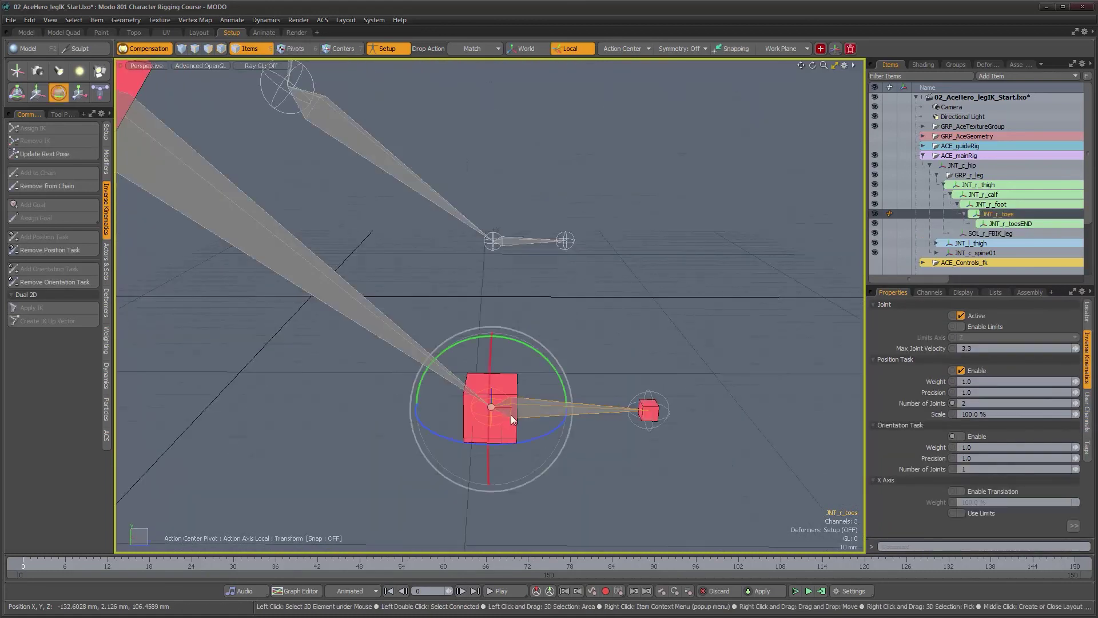
left_click_drag(510, 414, 473, 394, "alt")
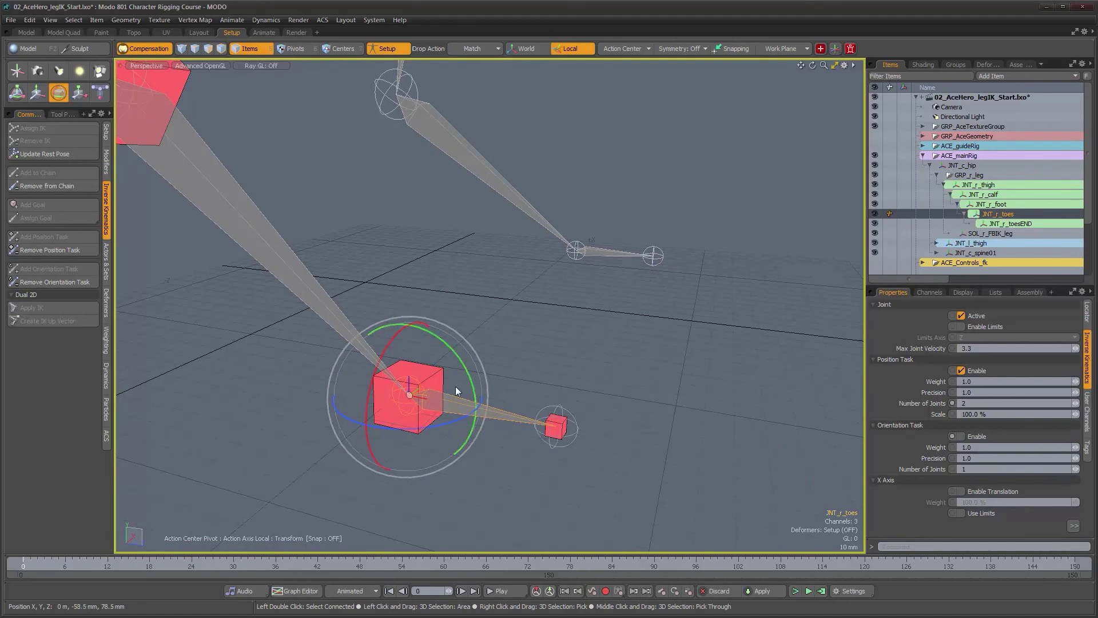
left_click_drag(552, 395, 542, 392, "alt")
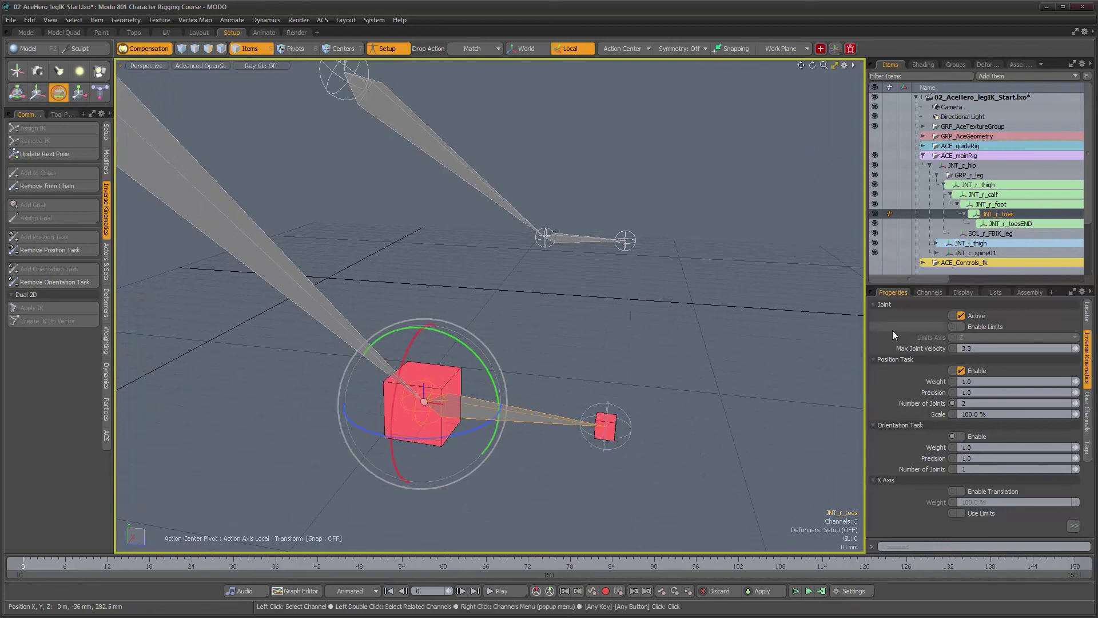
key("KP_0")
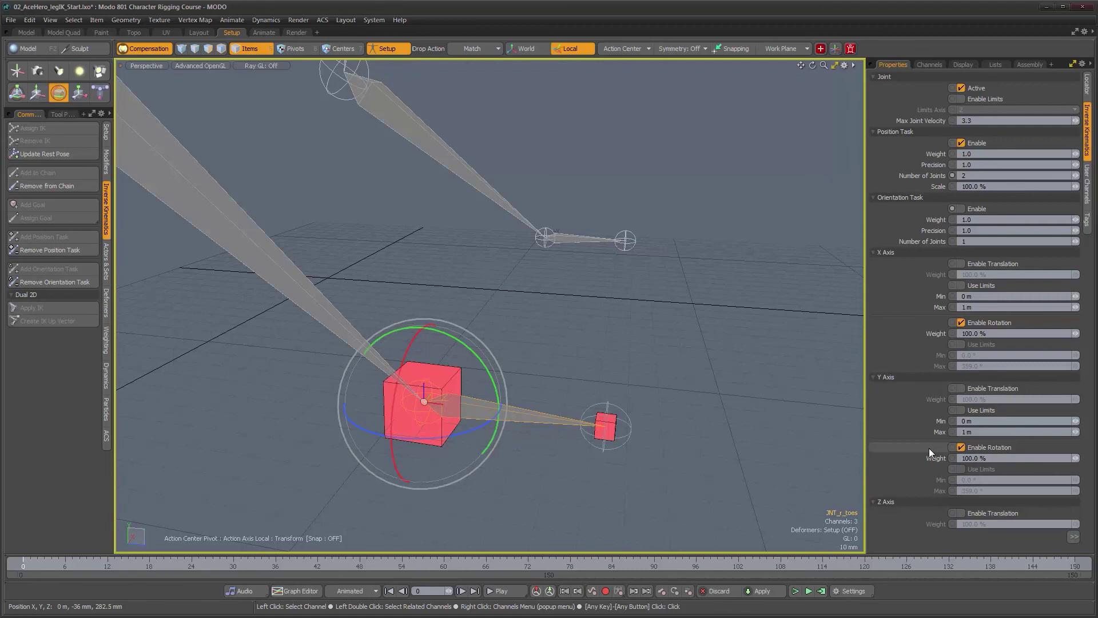
left_click_drag(550, 349, 527, 350, "alt")
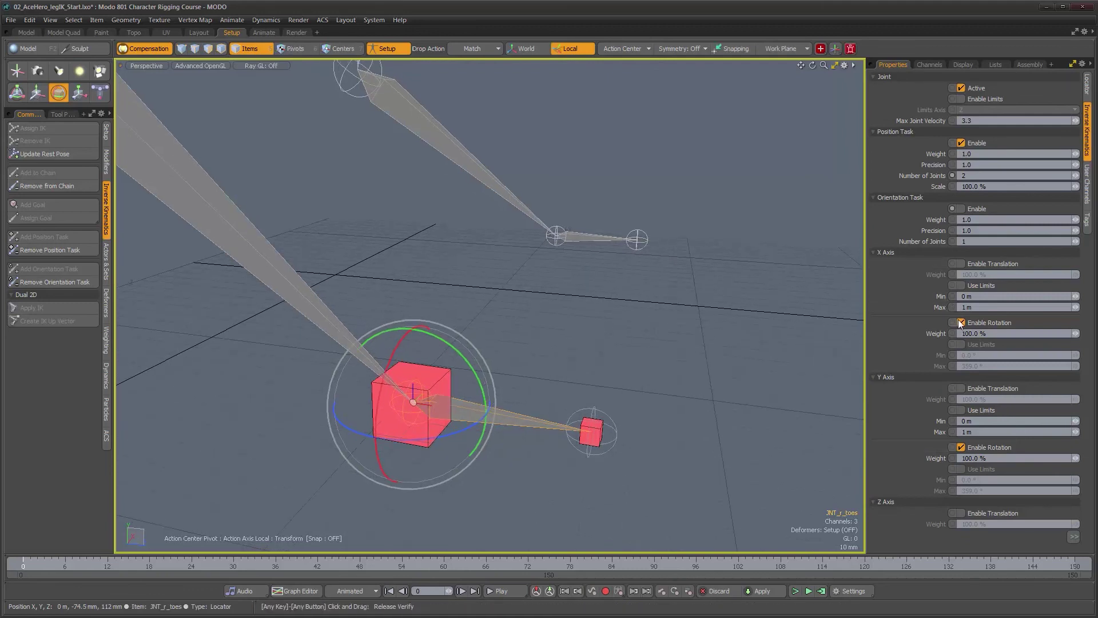
left_click(1073, 538)
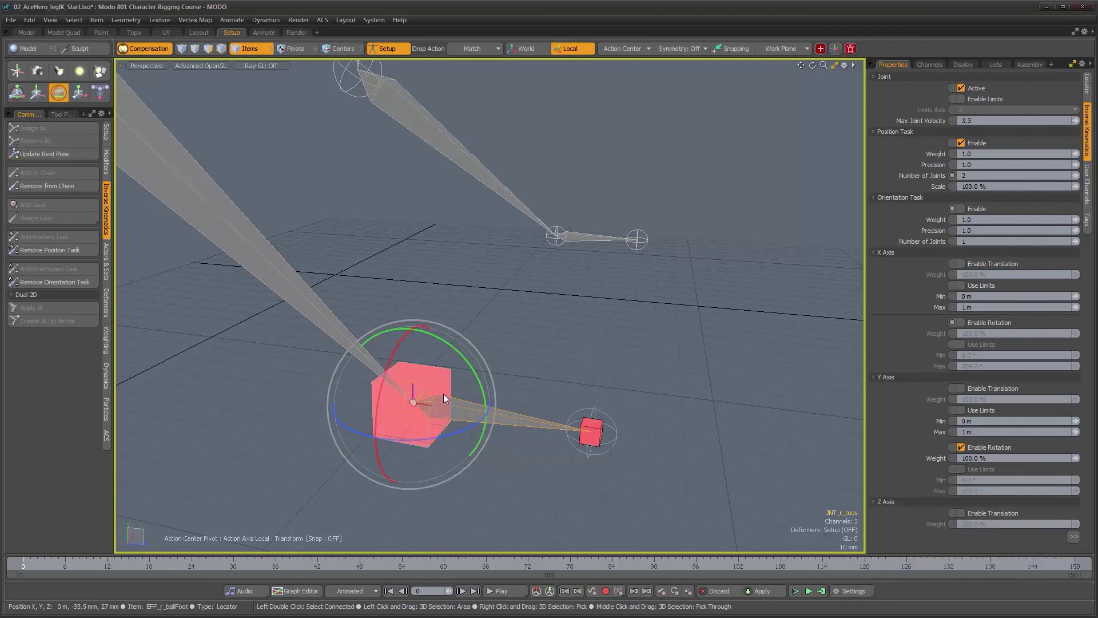
Disable X-axis and Z-axis rotation on the JNT_r_calf joint, leaving only its Y-axis rotation enabled.
left_click_drag(524, 366, 562, 284, "alt")
left_click(472, 246)
key("e")
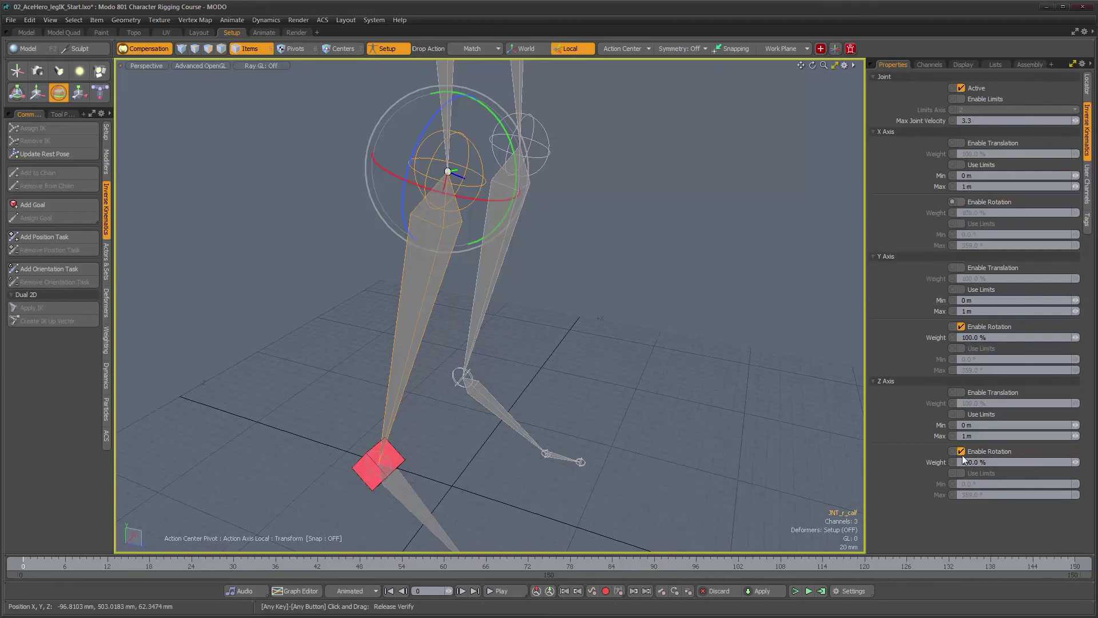
left_click_drag(624, 374, 518, 349, "alt")
left_click_drag(622, 380, 514, 400, "alt")
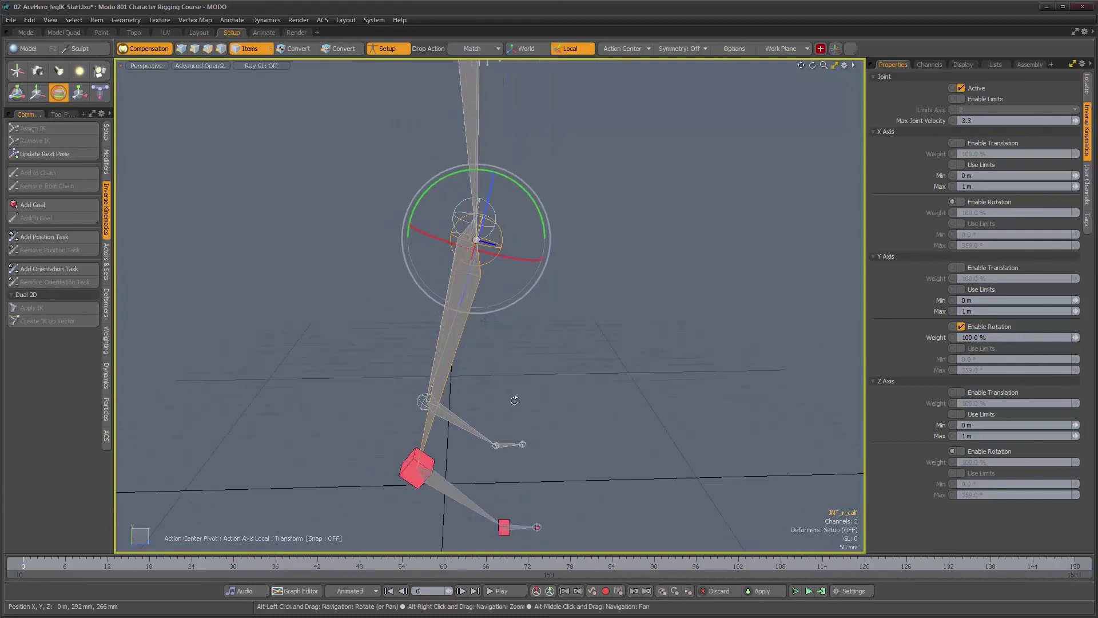
Test how the restricted leg joints bend by moving the EFF_r_ankle goal, and undo the move.
key("space")
left_click(413, 486)
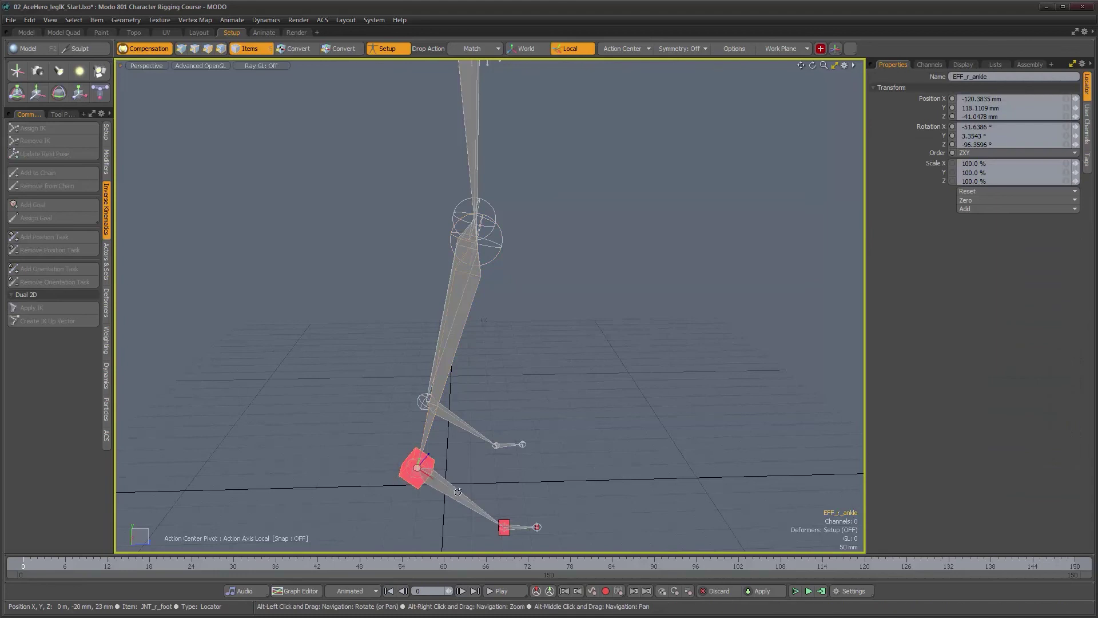
left_click_drag(463, 478, 460, 359, "alt")
key("ctrl+z")
left_click_drag(460, 358, 501, 367, "ctrl+alt")
left_click_drag(460, 420, 312, 378, "alt")
left_click_drag(449, 235, 457, 295, "alt+shift")
left_click_drag(431, 396, 476, 390, "alt")
left_click_drag(410, 466, 493, 371, "alt+shift")
left_click_drag(493, 371, 476, 420, "alt+shift")
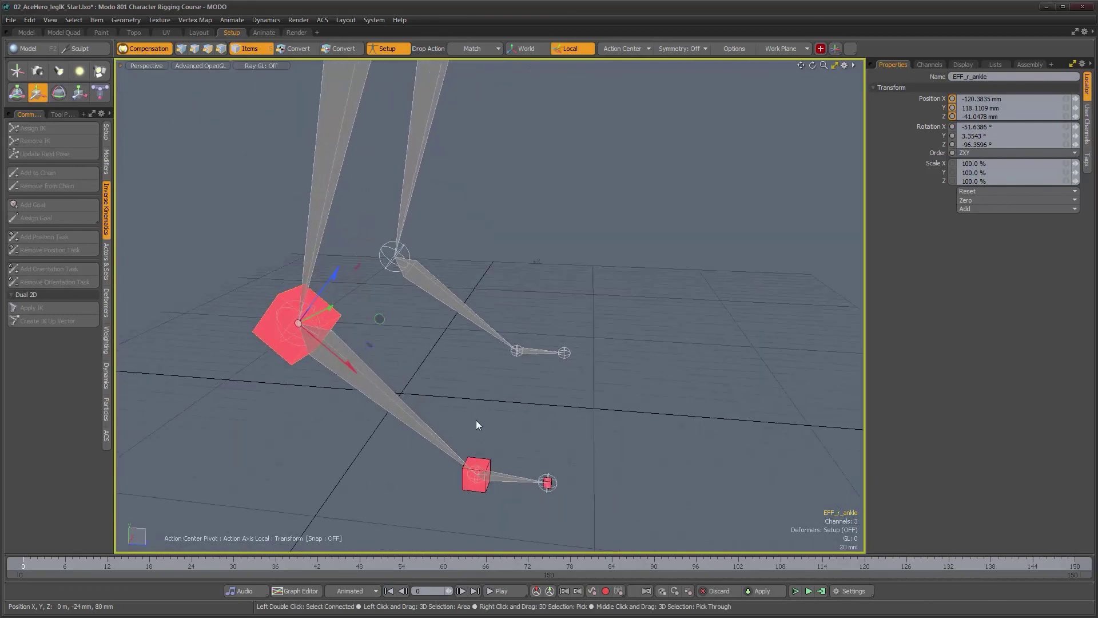